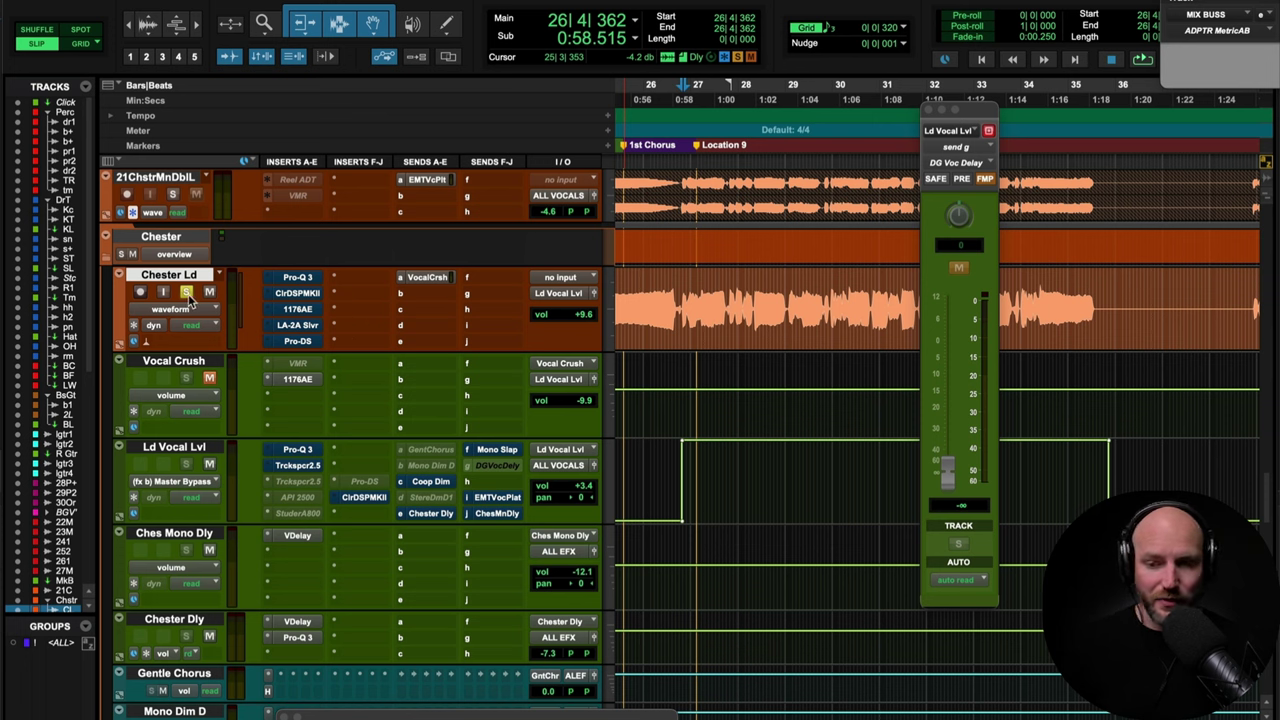
# Step: Open the Pro-Q 3 equalizer on the Chester Ld track and take it out of bypass
pyautogui.click(301, 280)
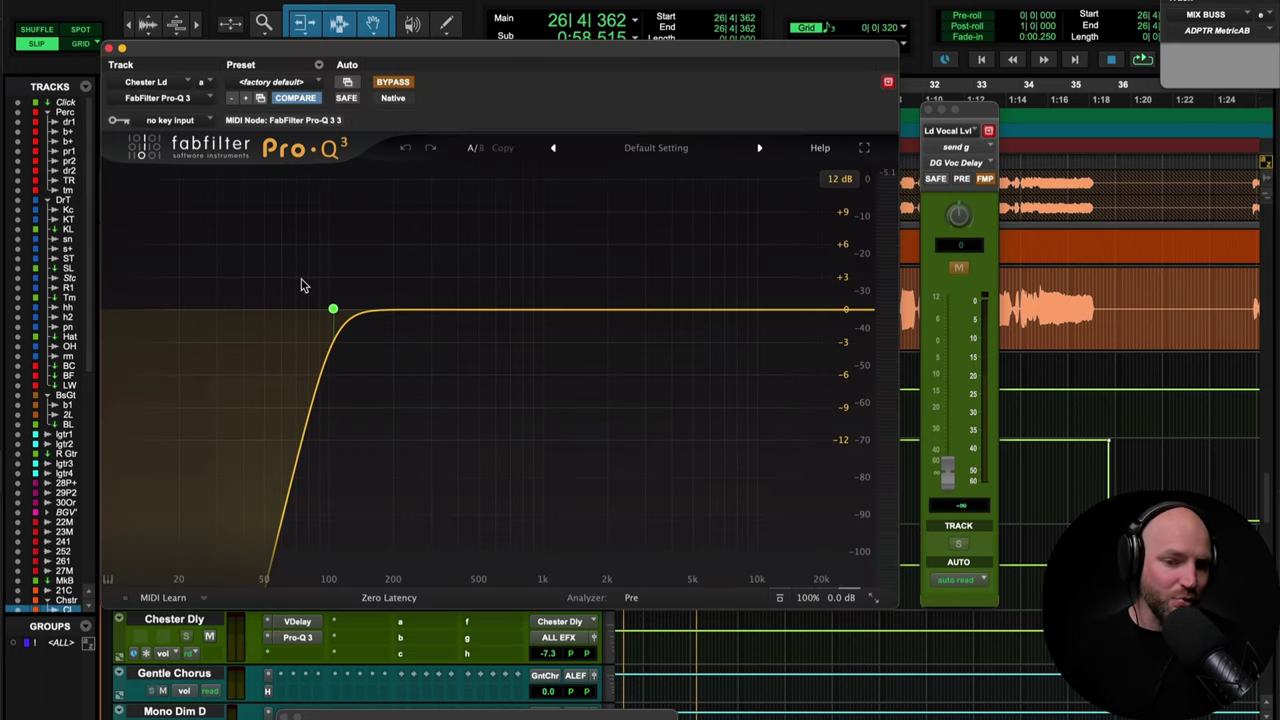
pyautogui.click(394, 85)
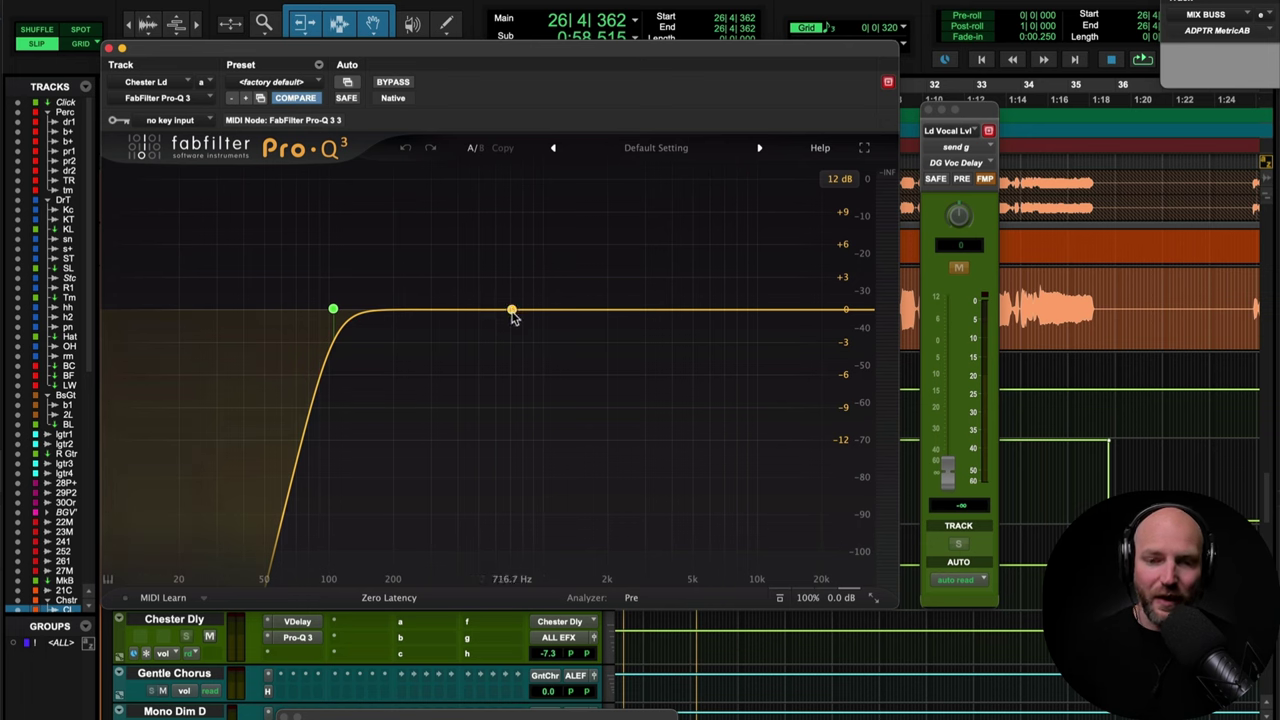
# Step: Try a bell cut of about 1.55 dB near 946 Hz in the Pro-Q 3, and delete the band
pyautogui.moveTo(514, 312); pyautogui.dragTo(538, 328)
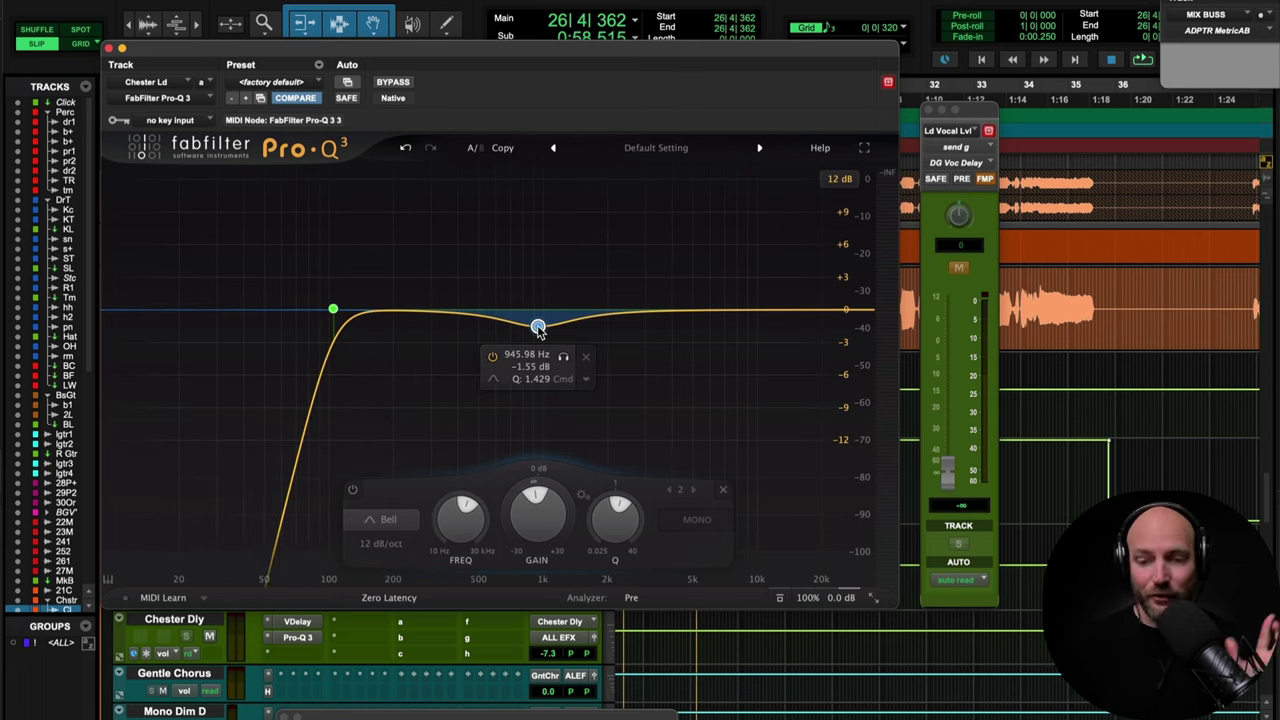
pyautogui.moveTo(538, 328); pyautogui.dragTo(509, 312)
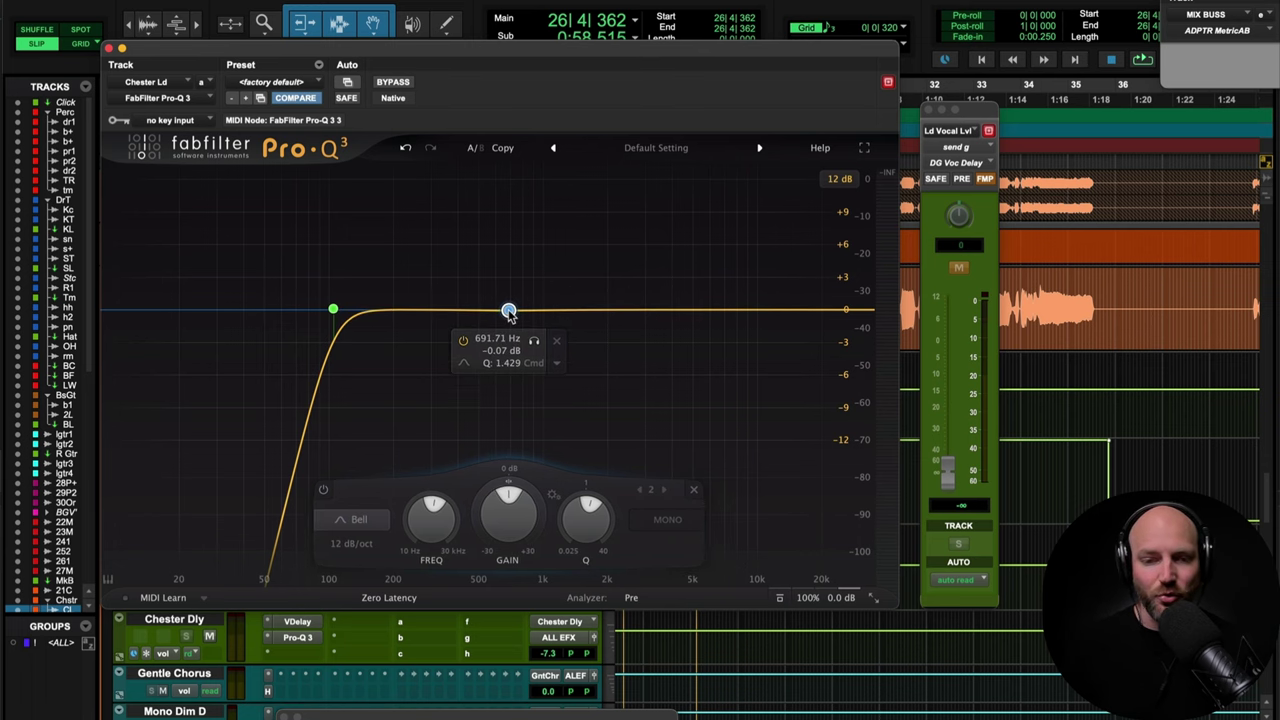
pyautogui.rightClick(508, 311)
pyautogui.click(573, 440)
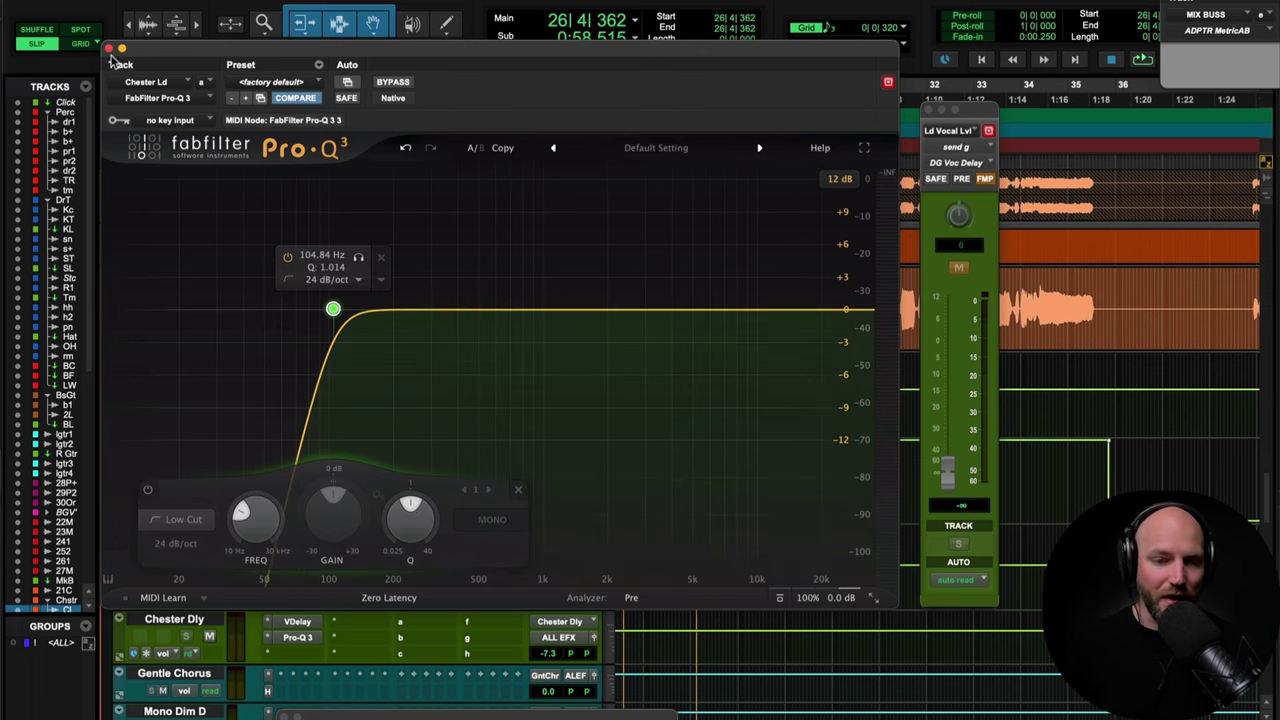
# Step: Take the Clariphonic parallel equalizer on the Chester Ld track out of bypass, with no equalizer windows left open
pyautogui.click(110, 49)
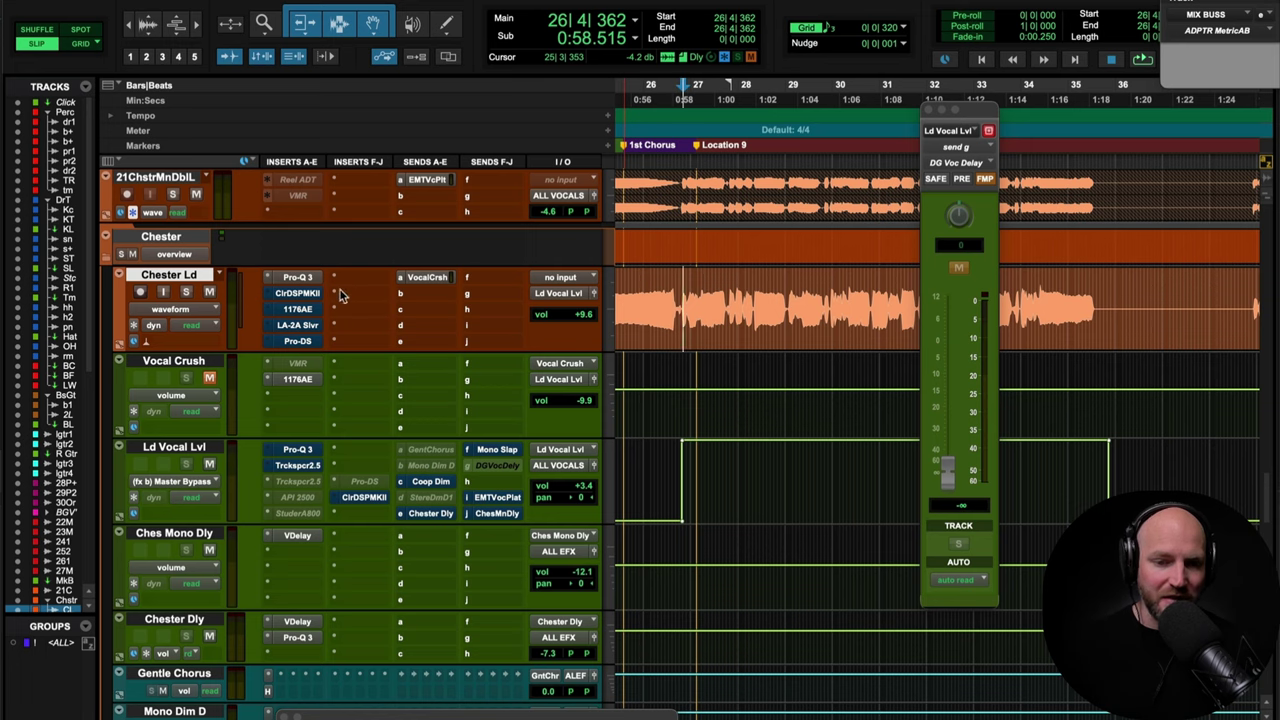
pyautogui.click(292, 298)
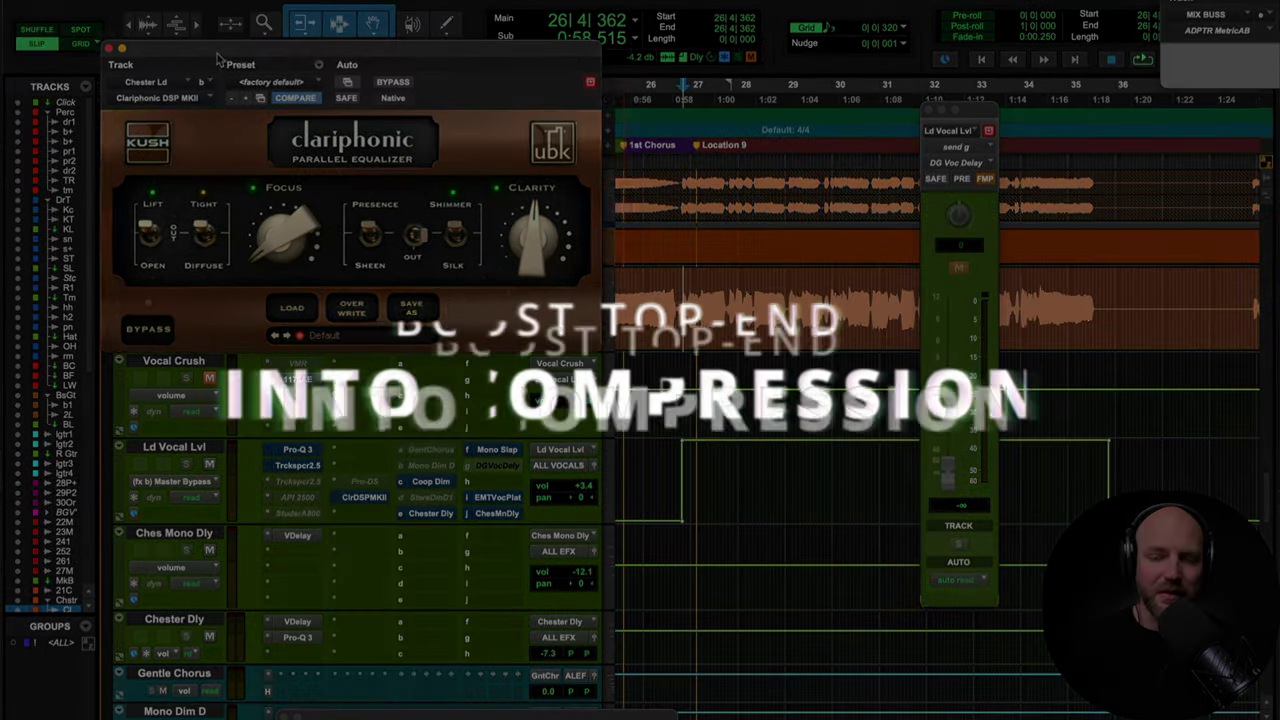
pyautogui.moveTo(218, 60); pyautogui.dragTo(487, 84)
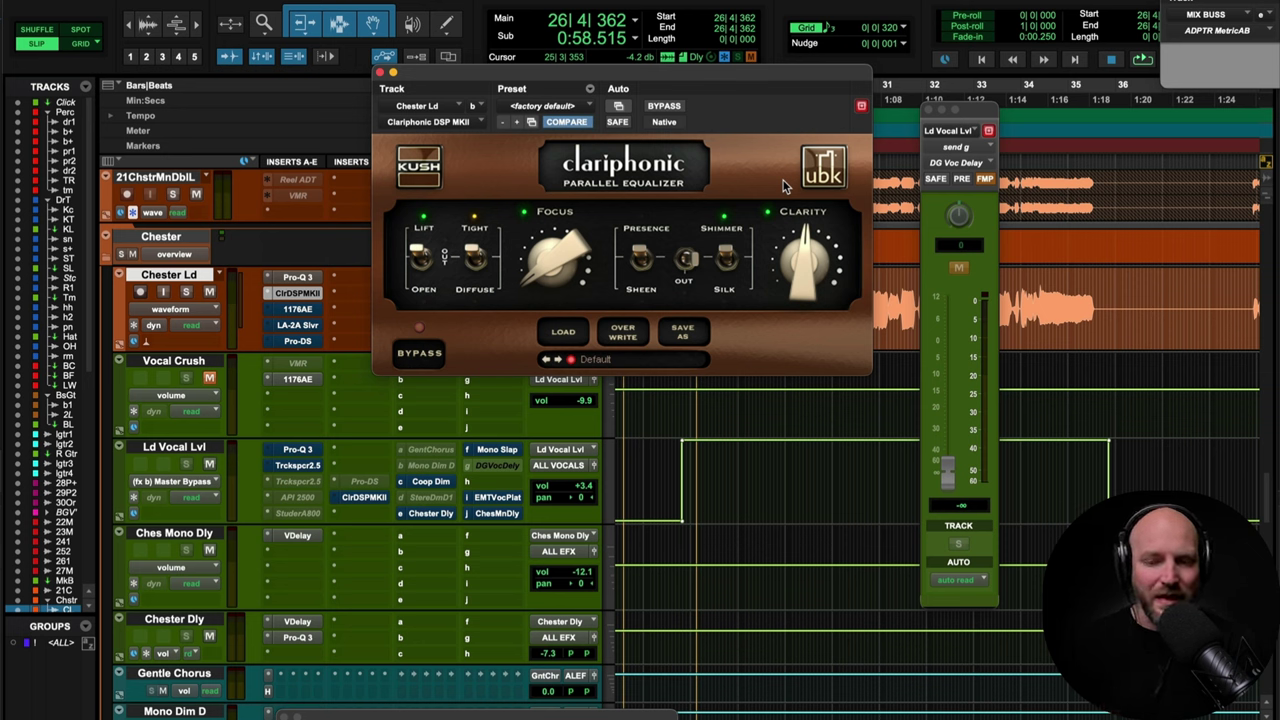
pyautogui.click(379, 73)
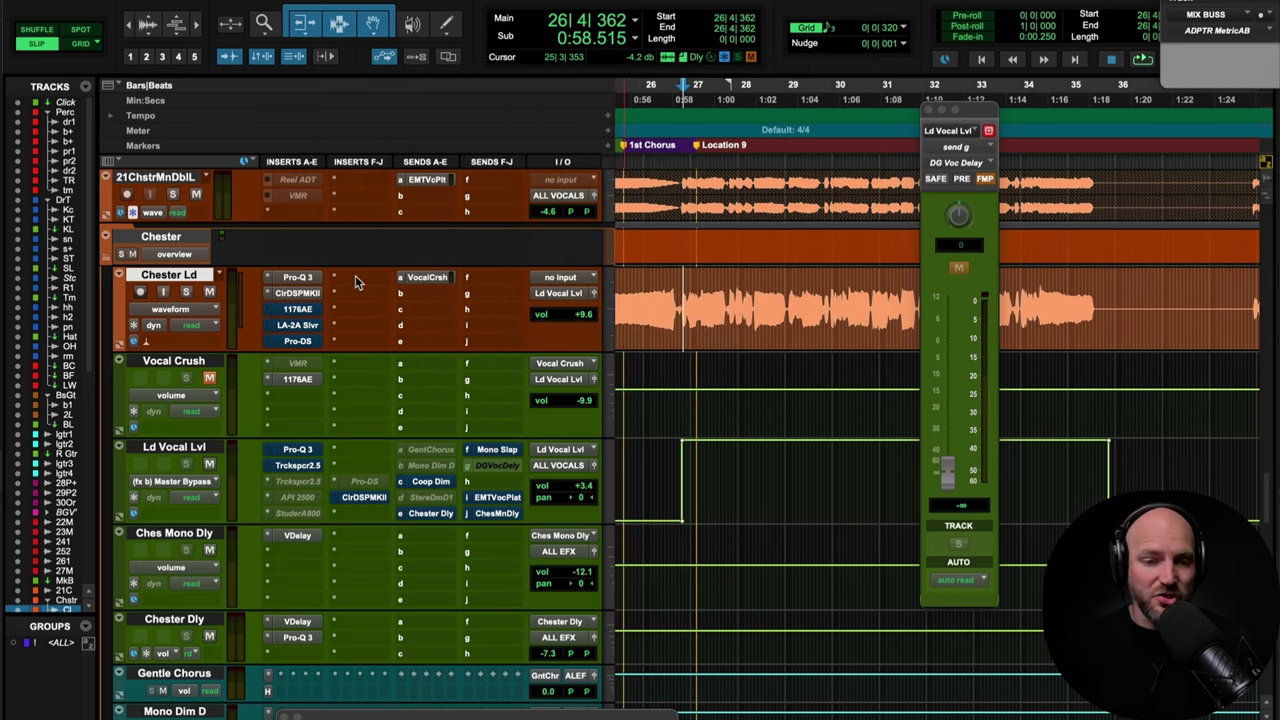
# Step: Enable the 1176AE compressor on the Chester Ld track, audition the soloed vocal through it, and open the LA-2A Slvr
pyautogui.click(296, 310)
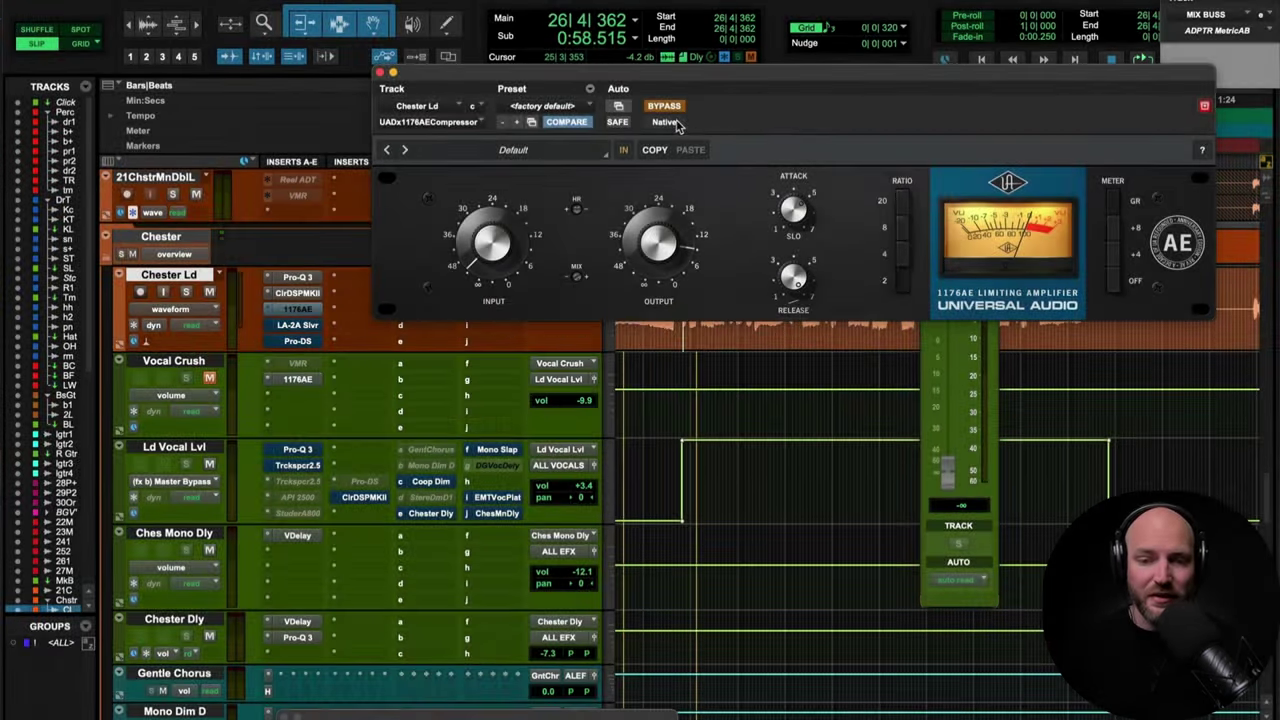
pyautogui.click(664, 106)
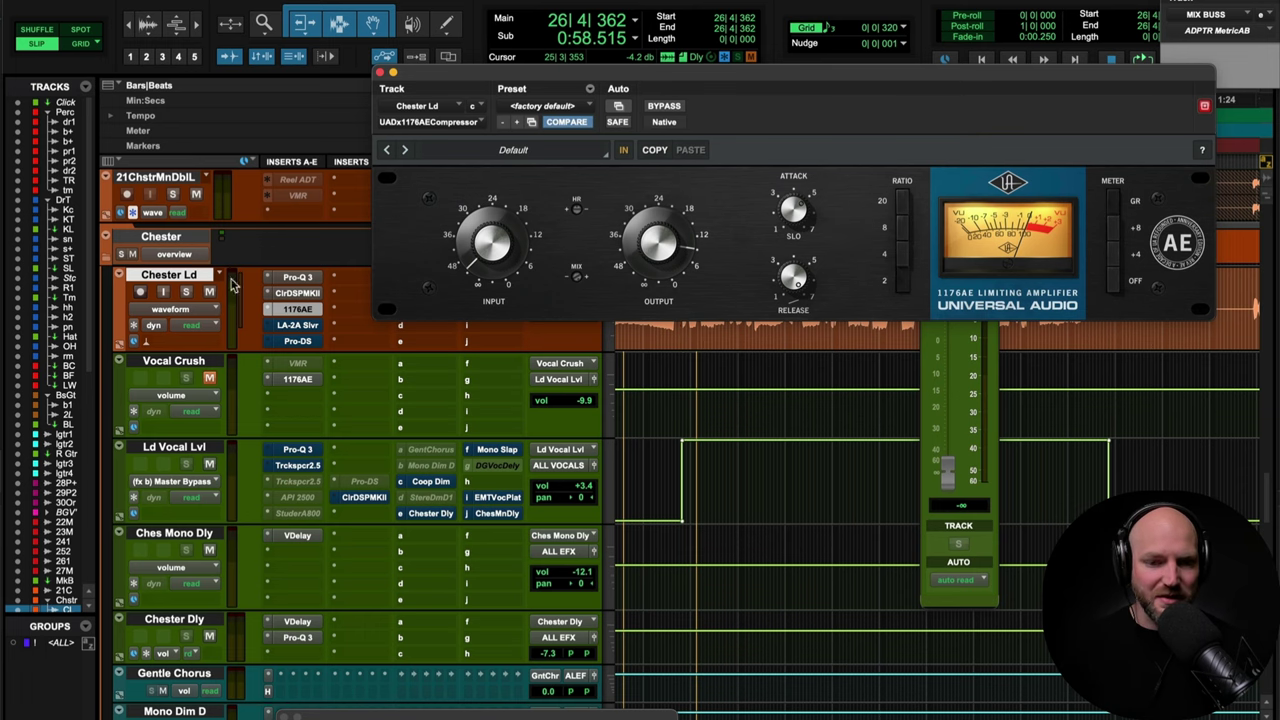
pyautogui.moveTo(445, 77)
pyautogui.mouseDown()
pyautogui.moveTo(741, 241)
pyautogui.moveTo(440, 72)
pyautogui.mouseUp()
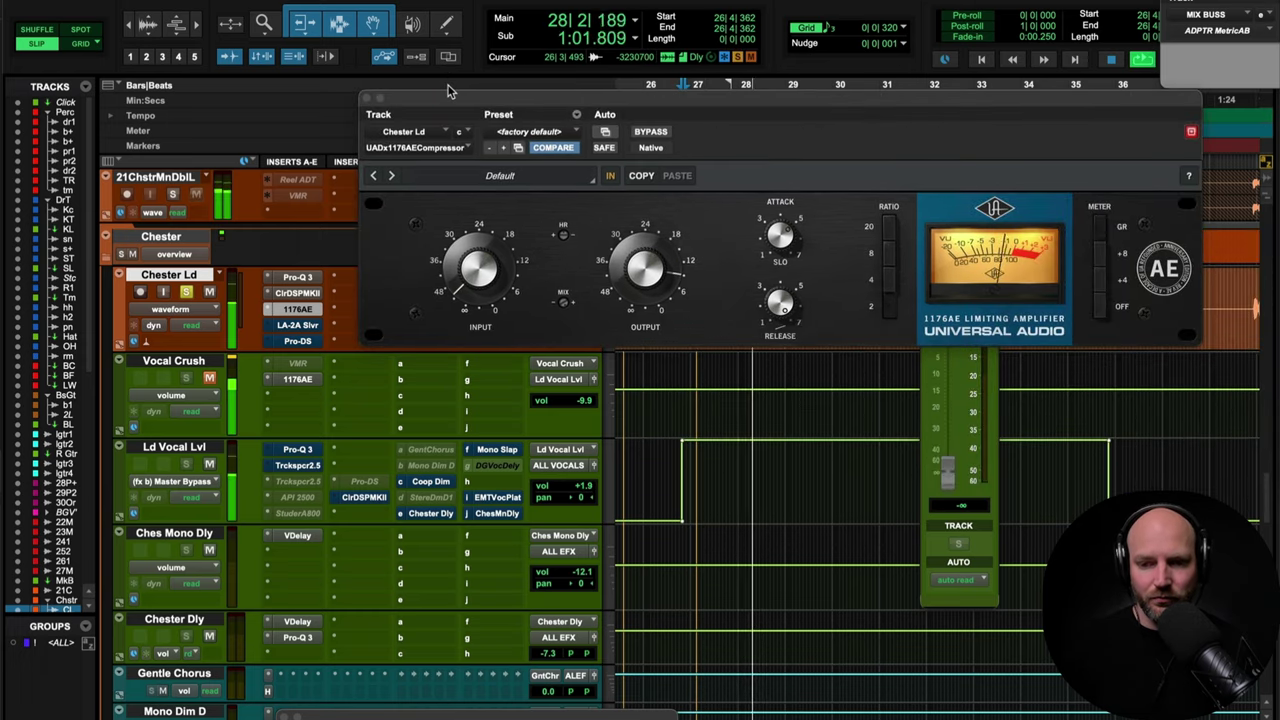
pyautogui.press('space')
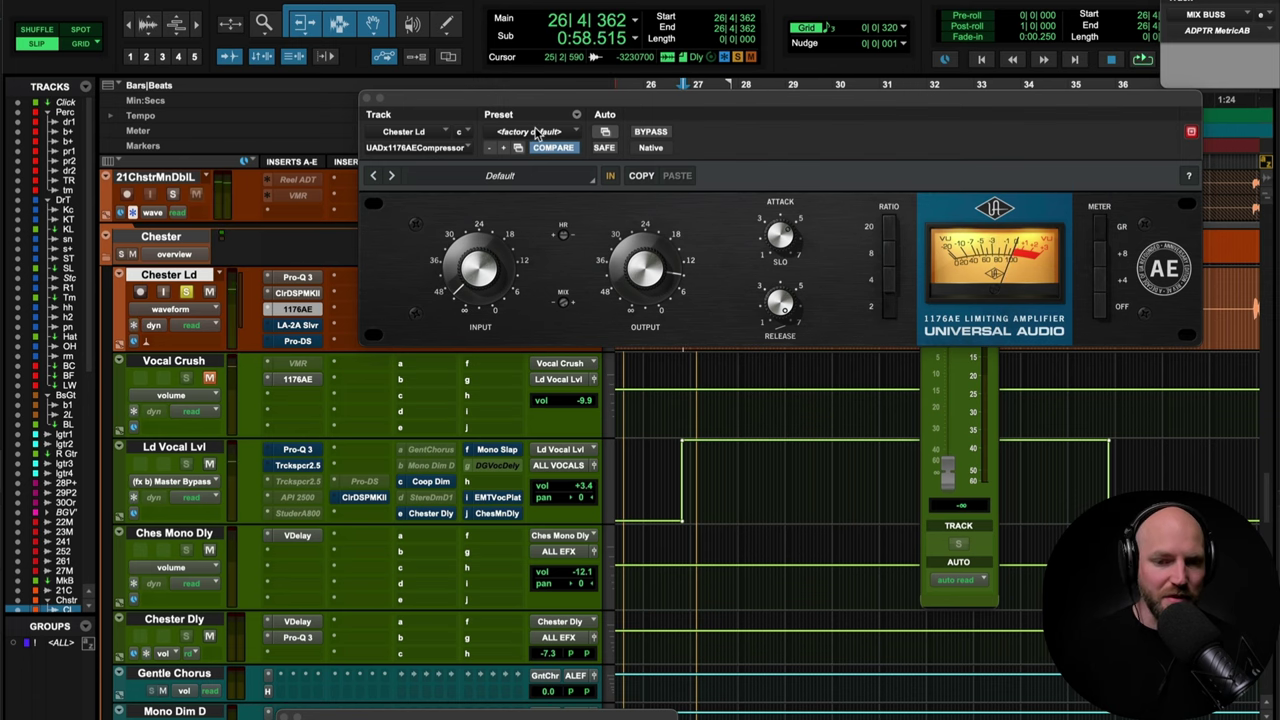
pyautogui.click(366, 98)
pyautogui.click(297, 325)
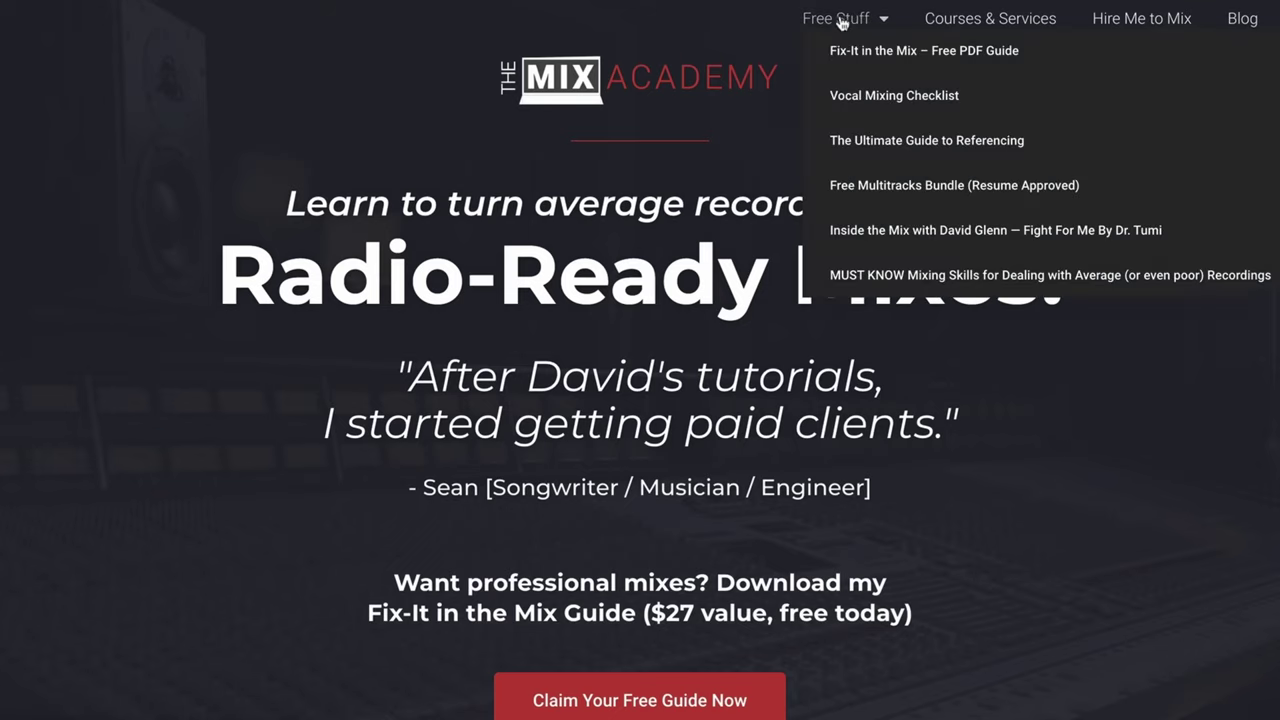
# Step: Request the free Vocal Mixing Checklist on The Mix Academy website with an email address, and read through the PDF
pyautogui.click(878, 97)
pyautogui.click(594, 412)
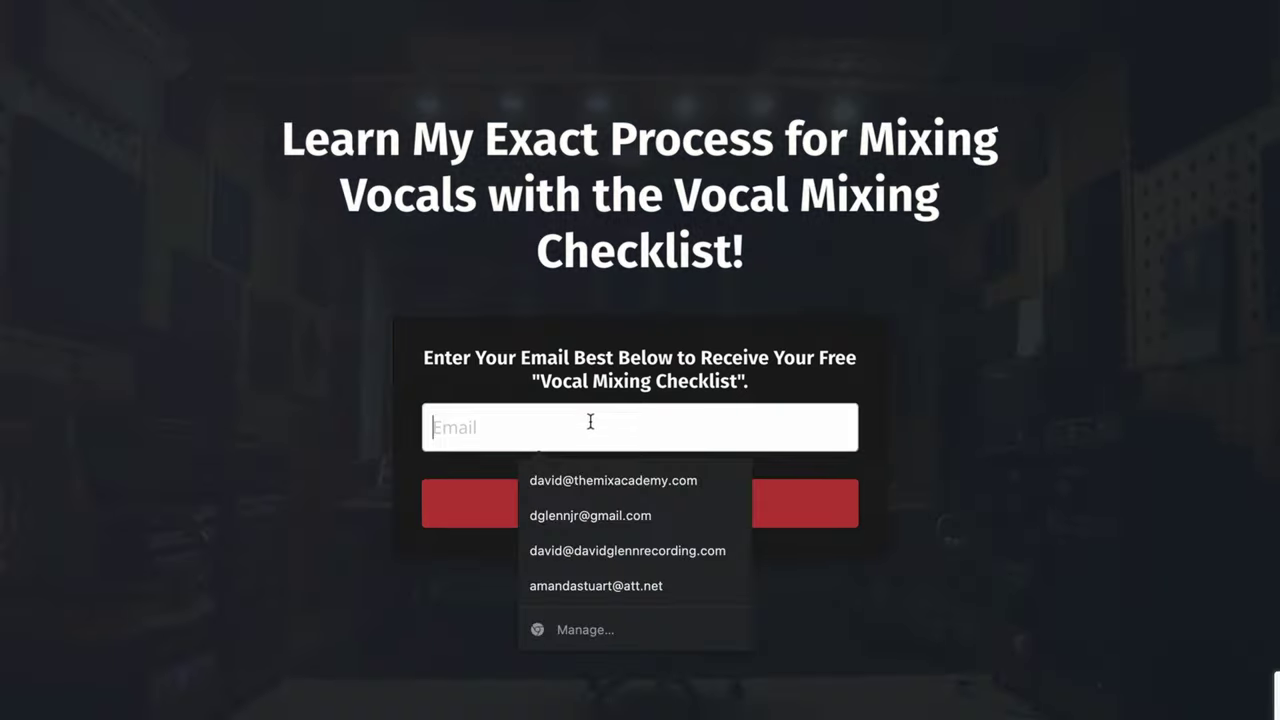
pyautogui.click(600, 491)
pyautogui.click(577, 518)
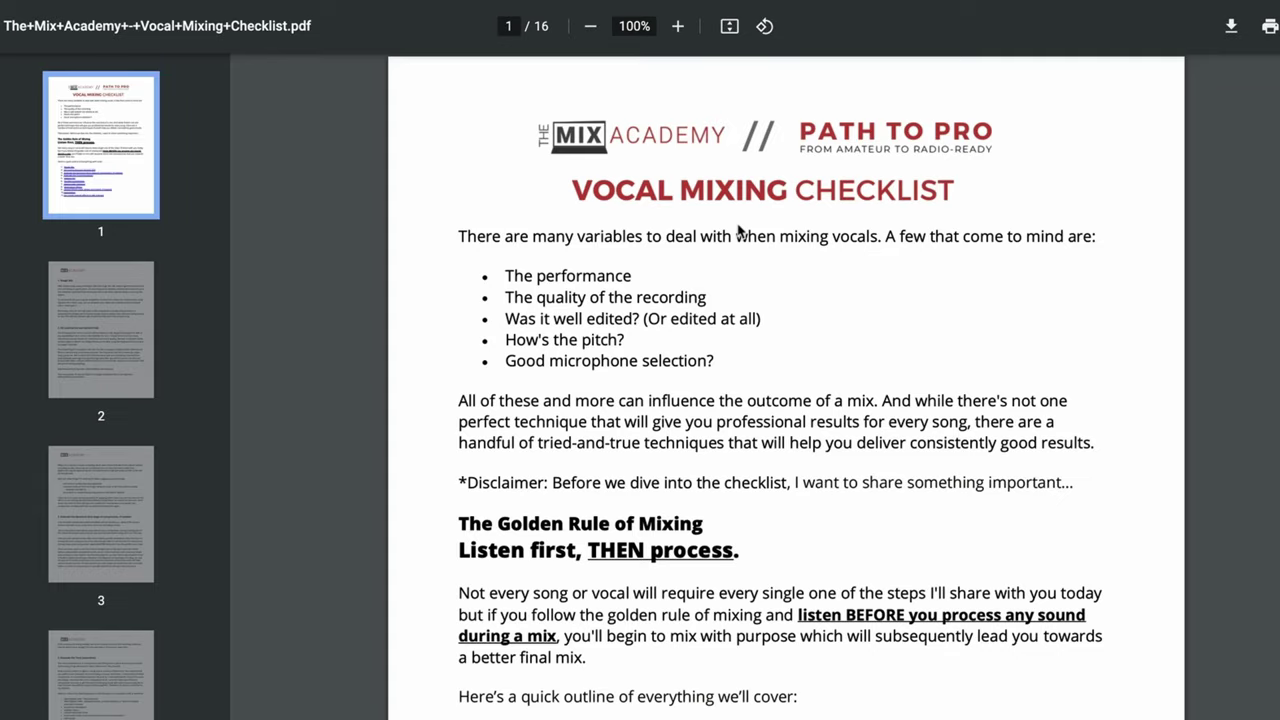
pyautogui.scroll(-5, 715, 220)
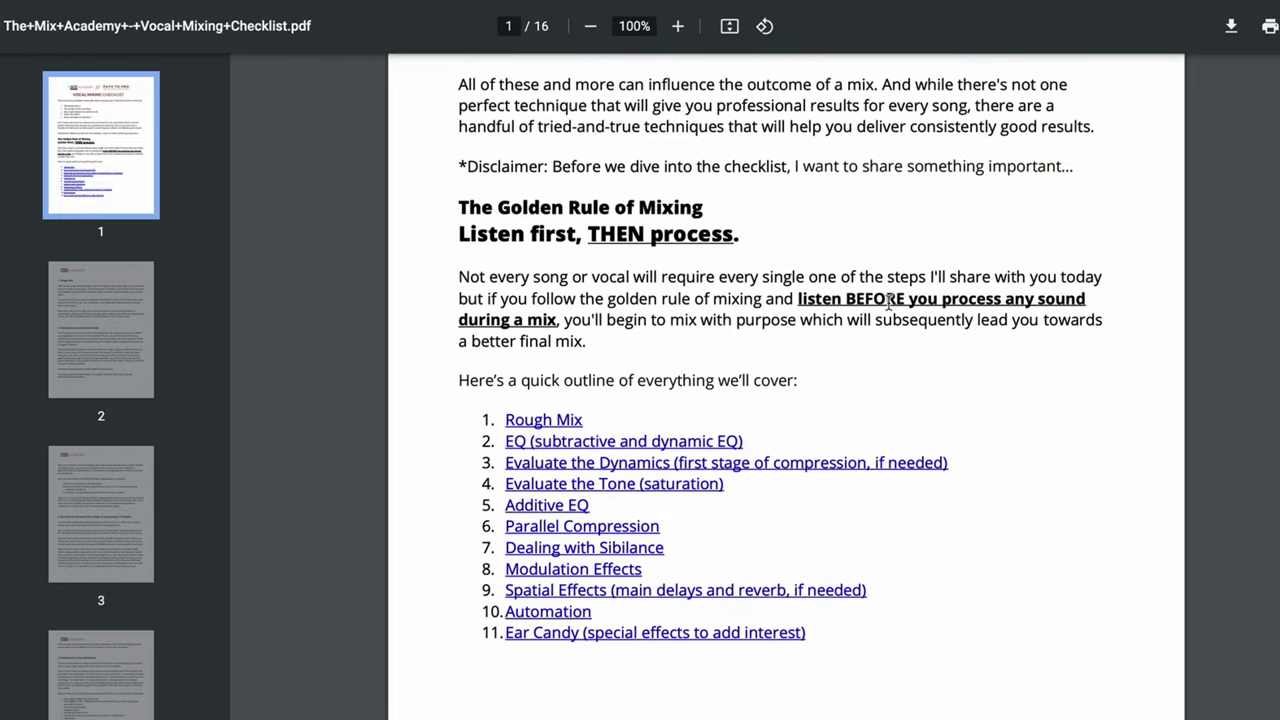
pyautogui.scroll(-3, 901, 309)
pyautogui.scroll(-4, 901, 309)
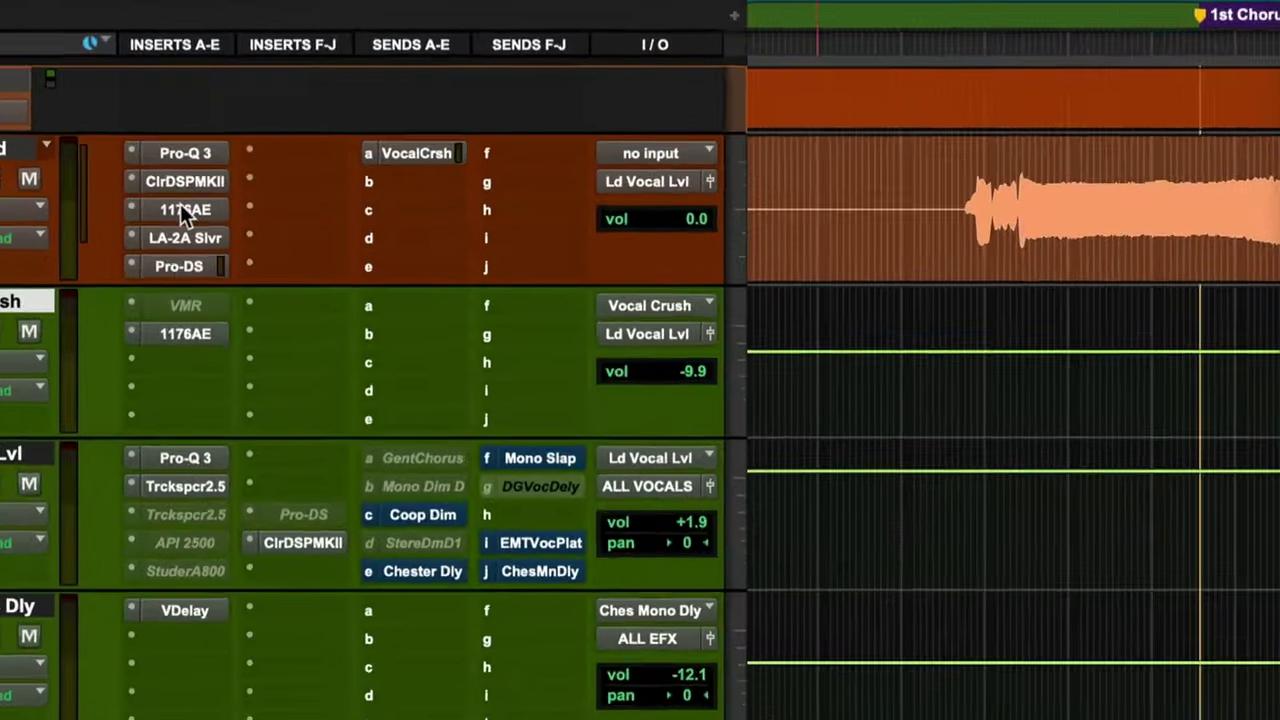
# Step: Switch back to Pro Tools and copy the Pro-Q 3 on the Vocal Crush track to the insert slot after the 1176AE
pyautogui.click(180, 204)
pyautogui.moveTo(360, 351); pyautogui.dragTo(374, 263)
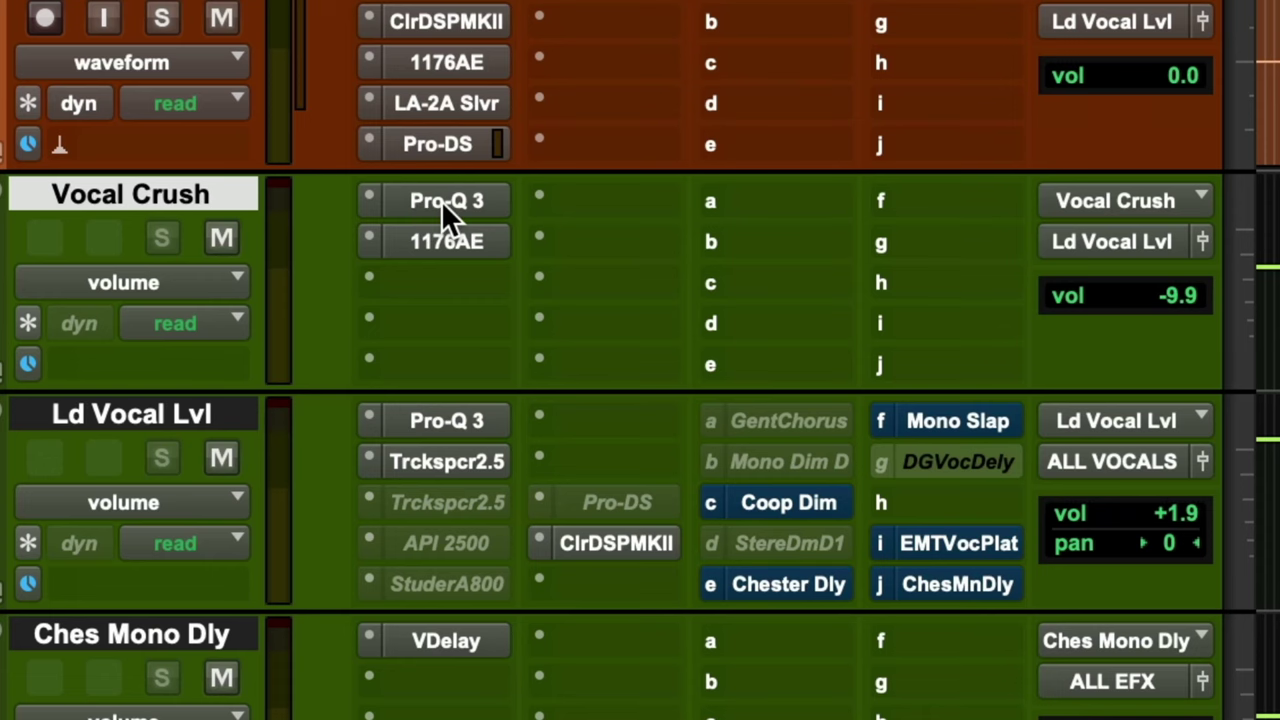
pyautogui.moveTo(441, 200); pyautogui.dragTo(427, 280)
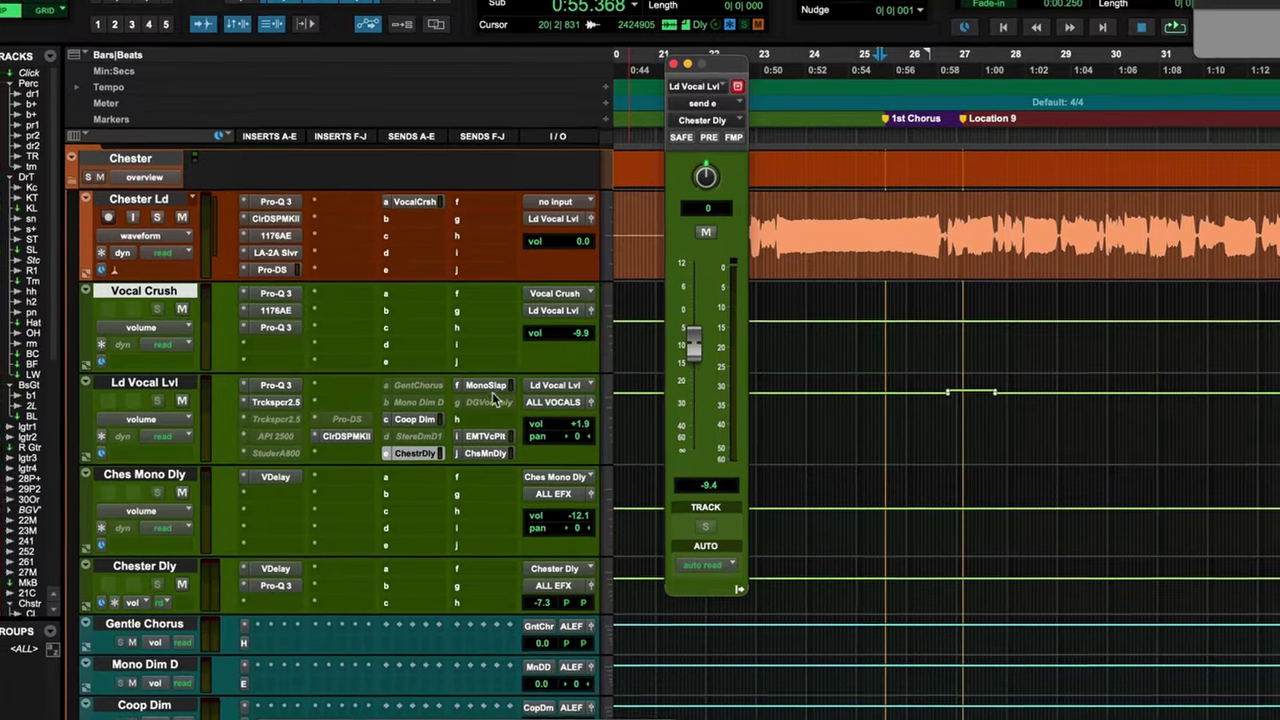
# Step: Inspect the Mono Slap and EMT vocal plate sends on the Ld Vocal Lvl track
pyautogui.click(491, 384)
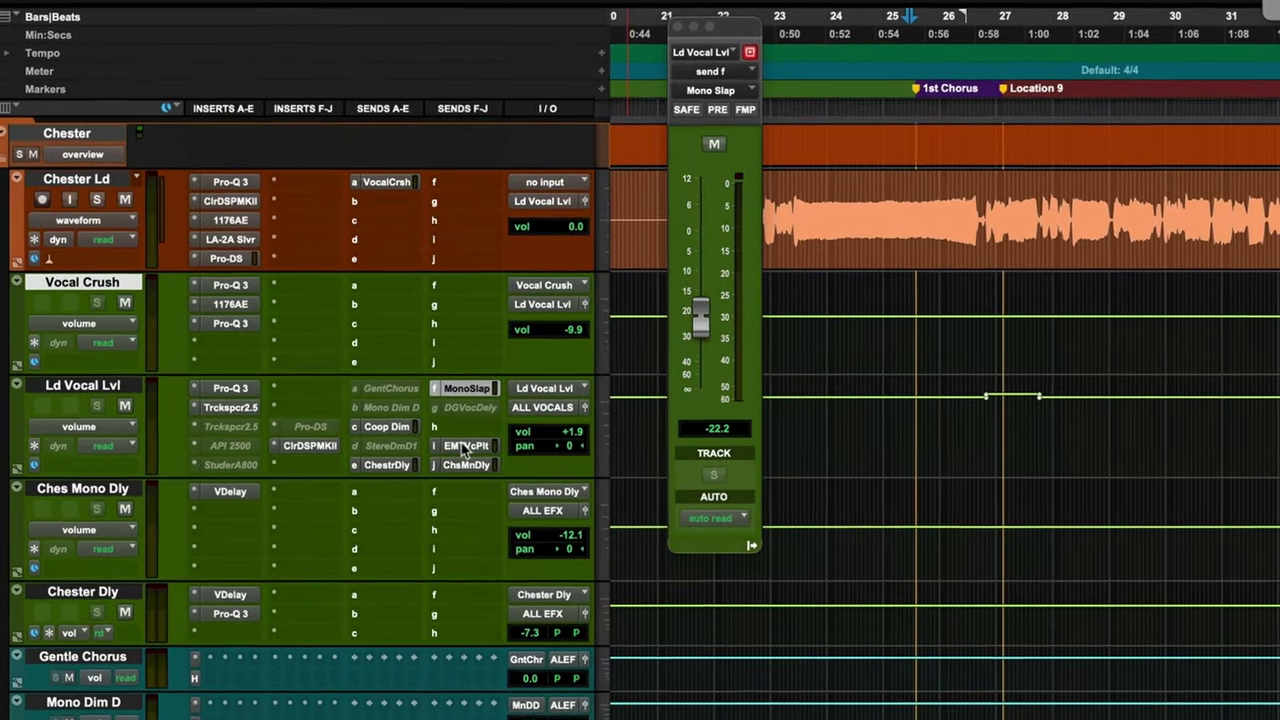
pyautogui.click(467, 447)
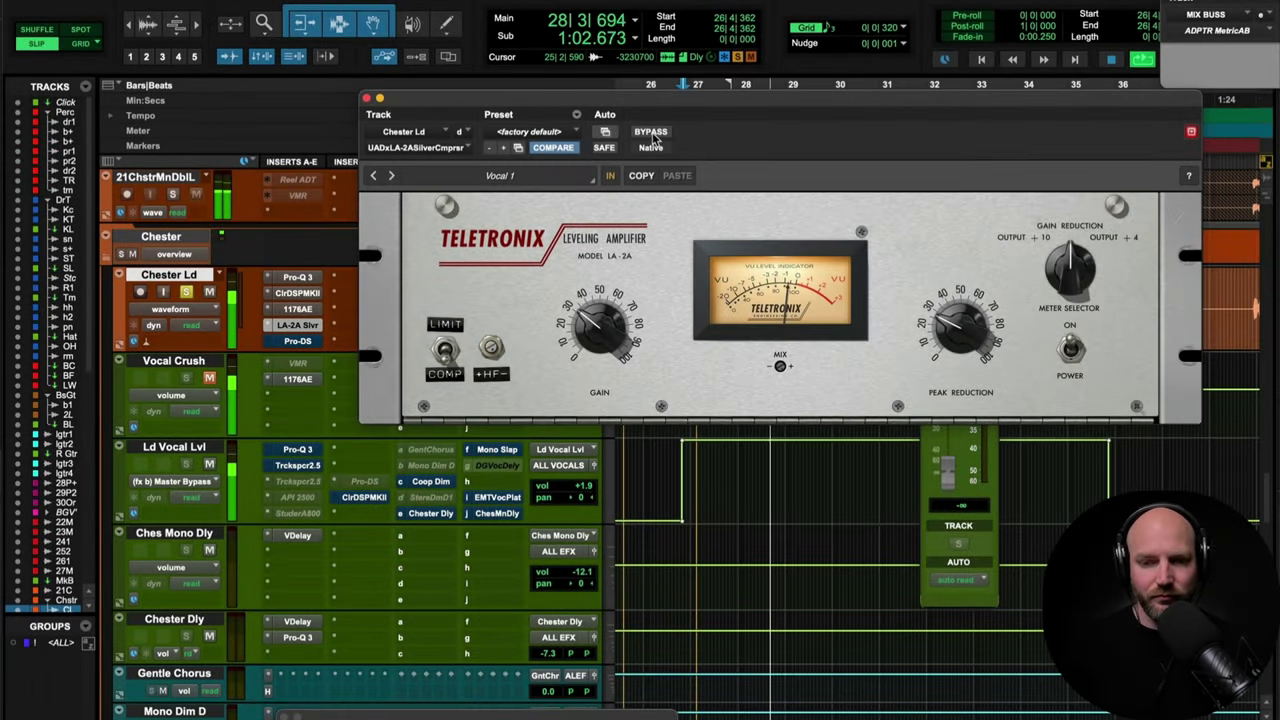
# Step: Audition the Chester Ld vocal with the 1176AE and LA-2A Slvr bypassed, and re-enable both compressors
pyautogui.press('space')
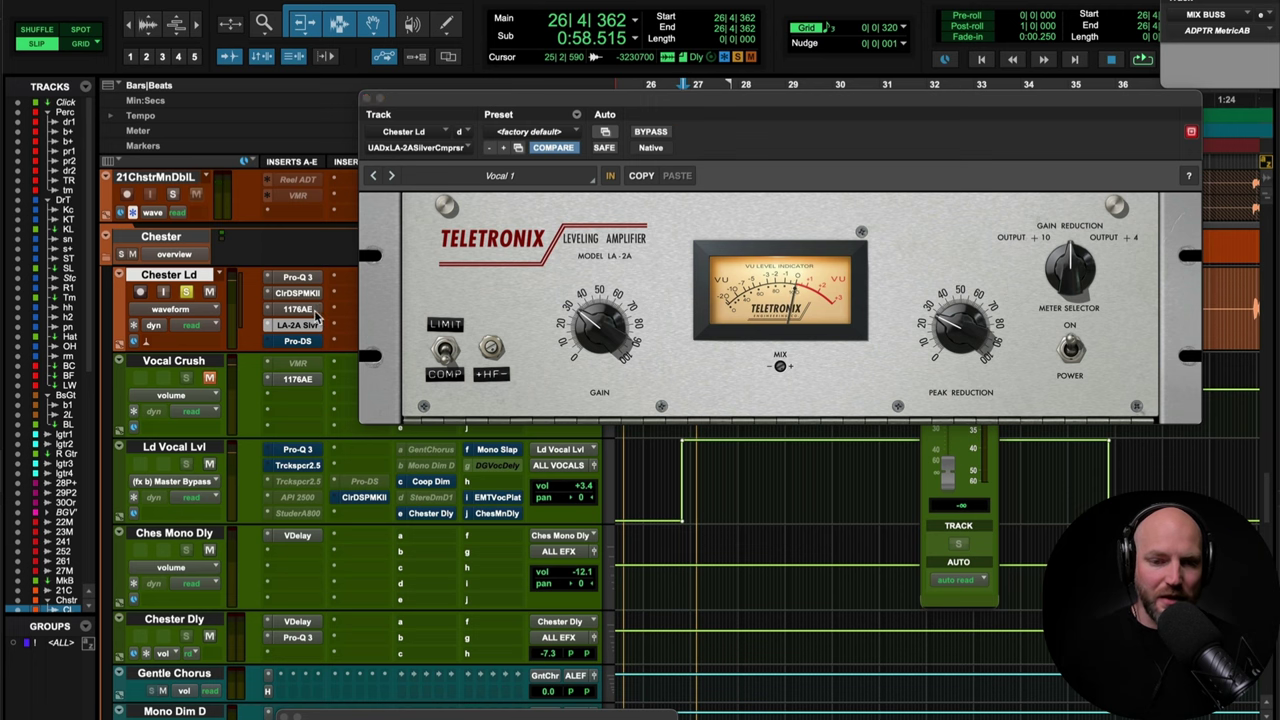
pyautogui.keyDown('super'); pyautogui.click(315, 315); pyautogui.keyUp('super')
pyautogui.press('space')
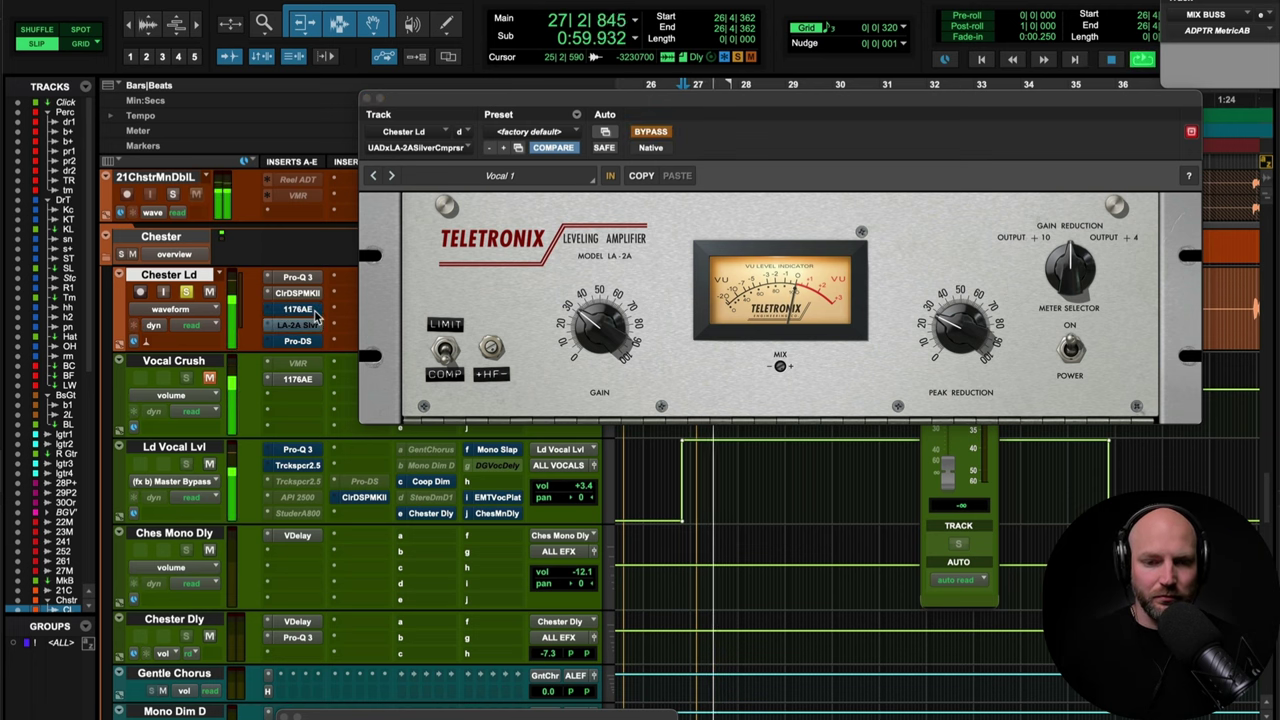
pyautogui.press('space')
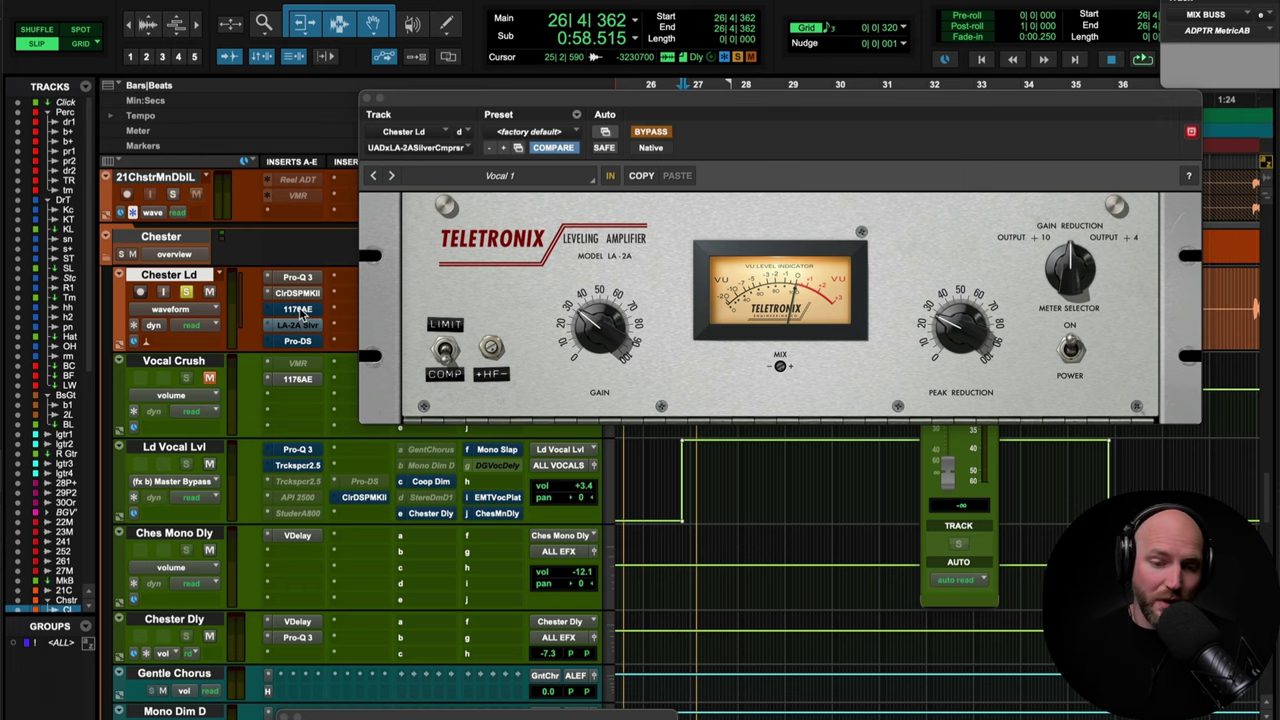
pyautogui.keyDown('super'); pyautogui.click(300, 320); pyautogui.keyUp('super')
pyautogui.click(368, 102)
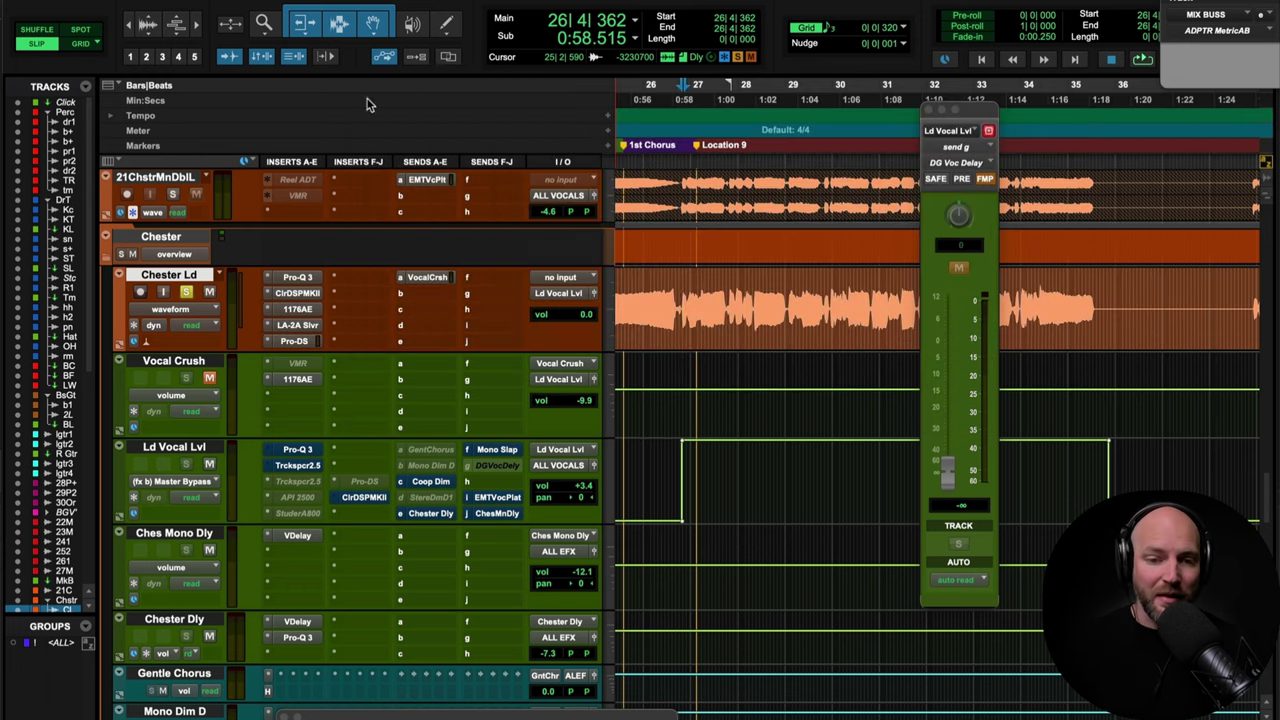
# Step: Open the Pro-DS on the Chester Ld track and loop the vocal phrase from 26|4|655 to 27|1|934
pyautogui.click(304, 342)
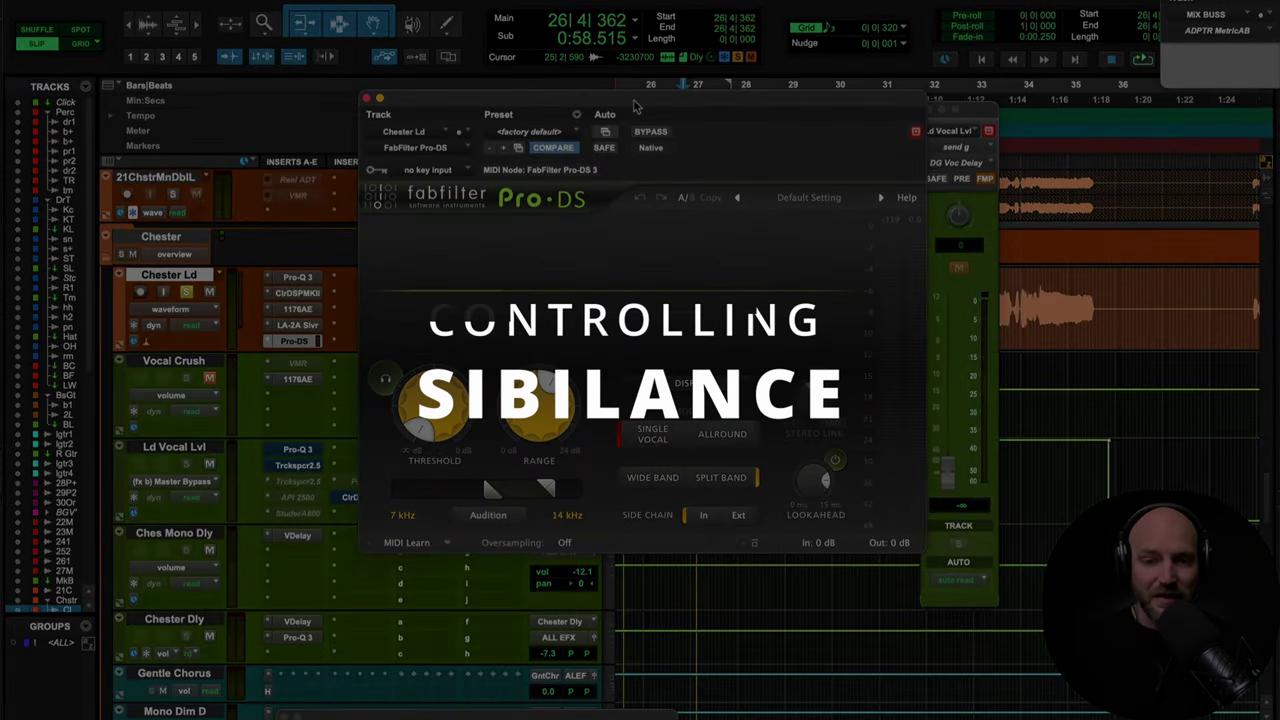
pyautogui.moveTo(634, 101); pyautogui.dragTo(628, 553)
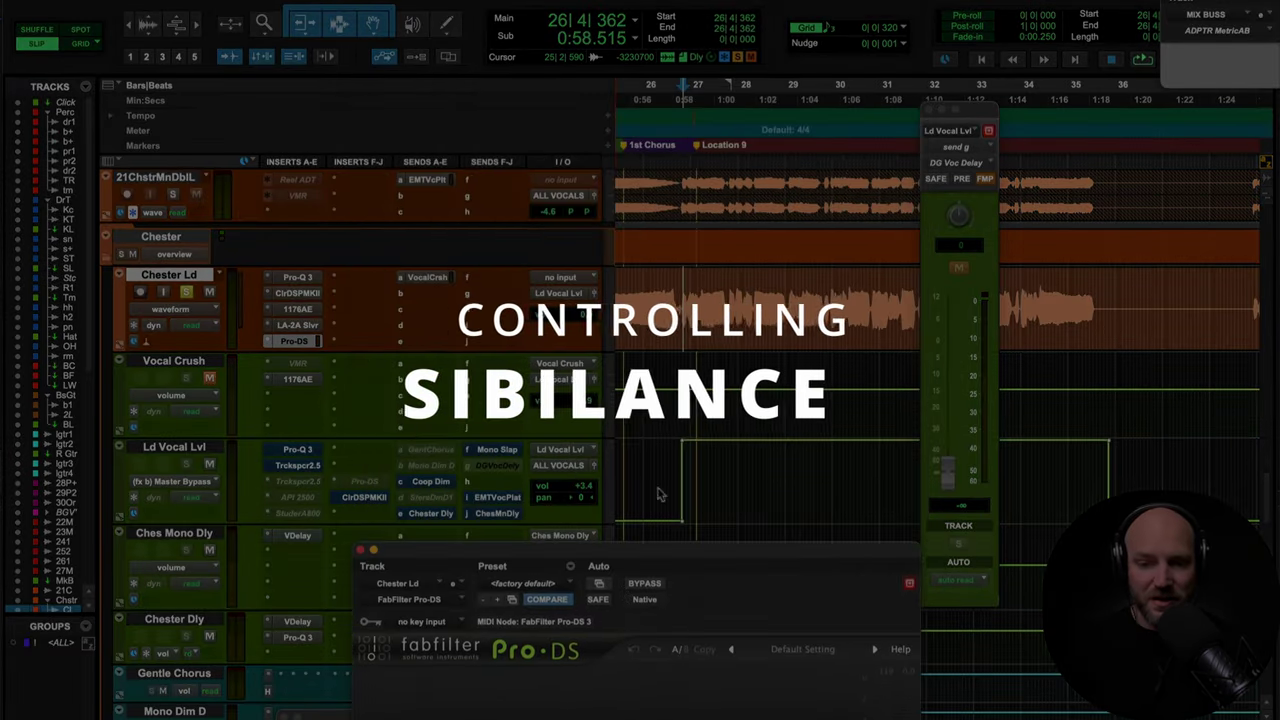
pyautogui.press('space')
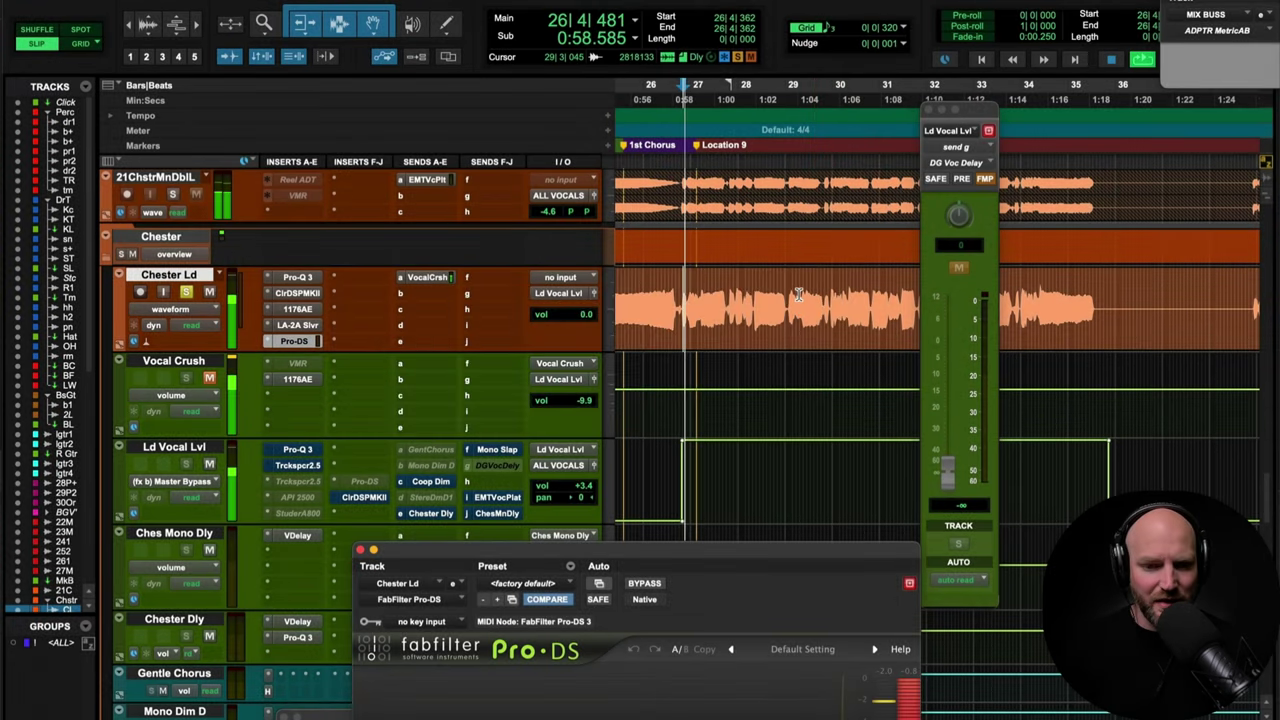
pyautogui.press('space')
pyautogui.press('super+bracketright')
pyautogui.press('super+bracketright')
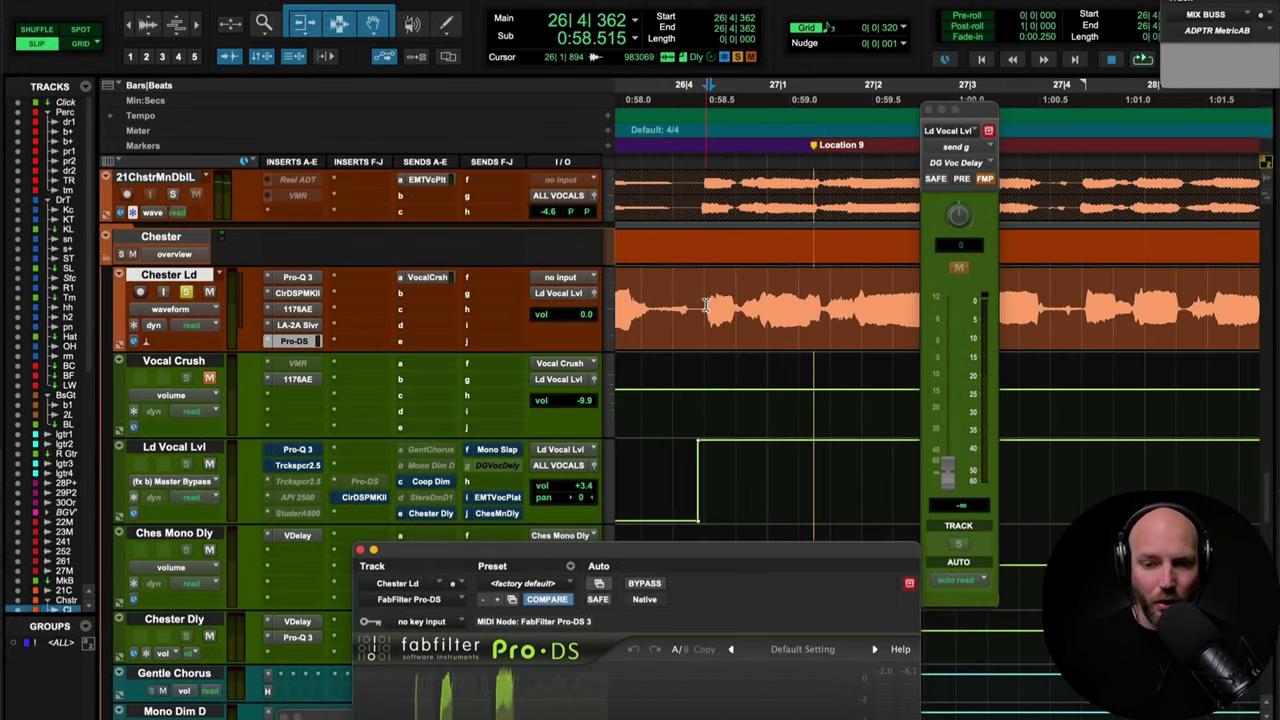
pyautogui.moveTo(700, 305); pyautogui.dragTo(859, 288)
pyautogui.press('space')
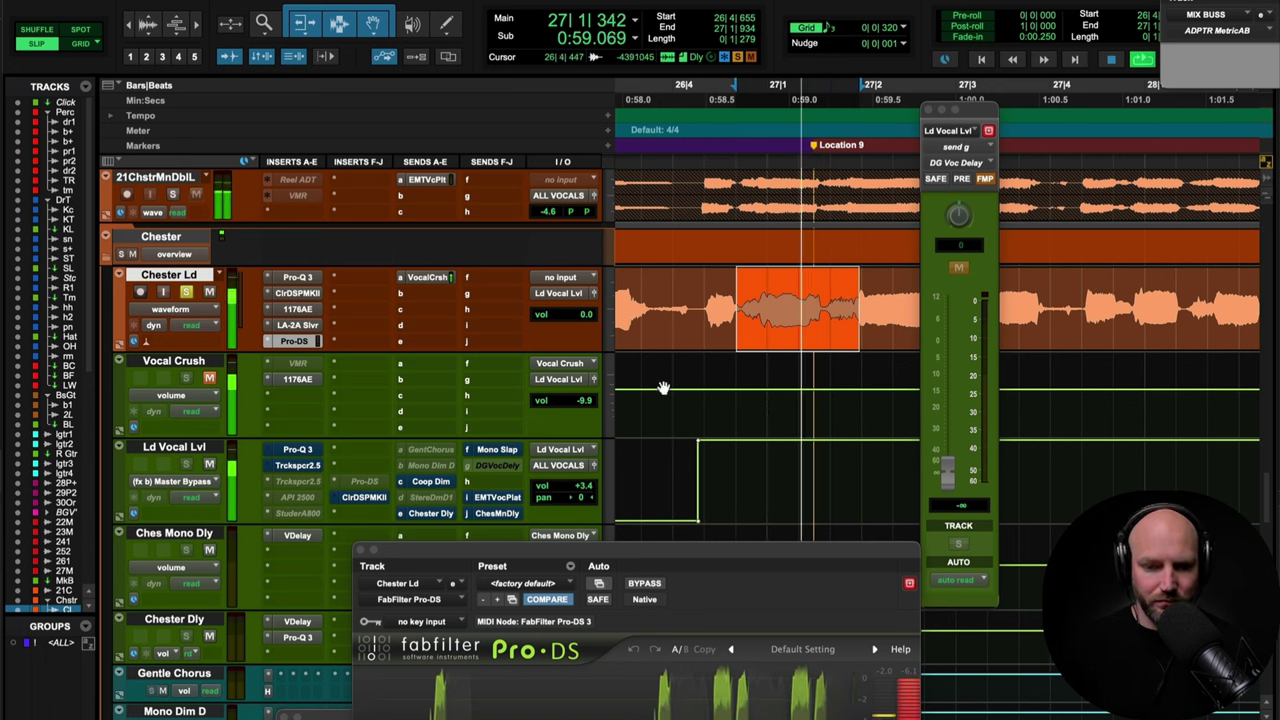
# Step: Compare the looped vocal phrase with the Pro-DS de-esser bypassed and active
pyautogui.click(644, 583)
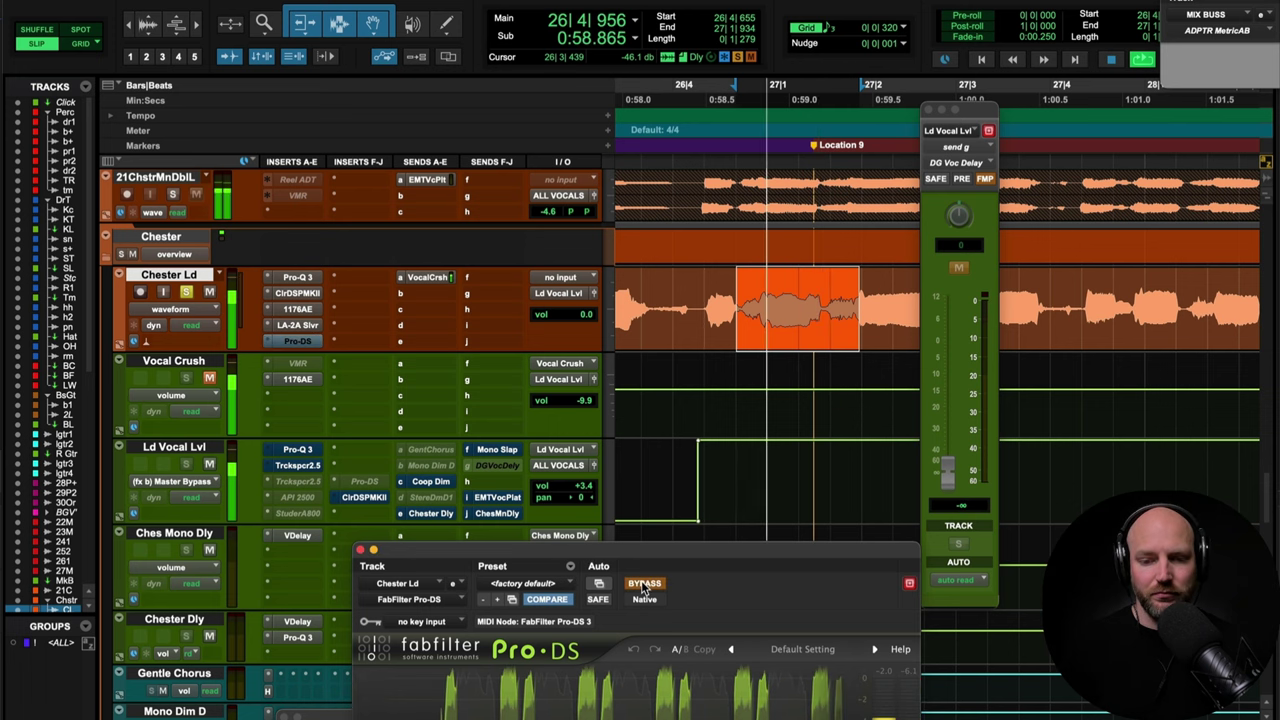
pyautogui.press('space')
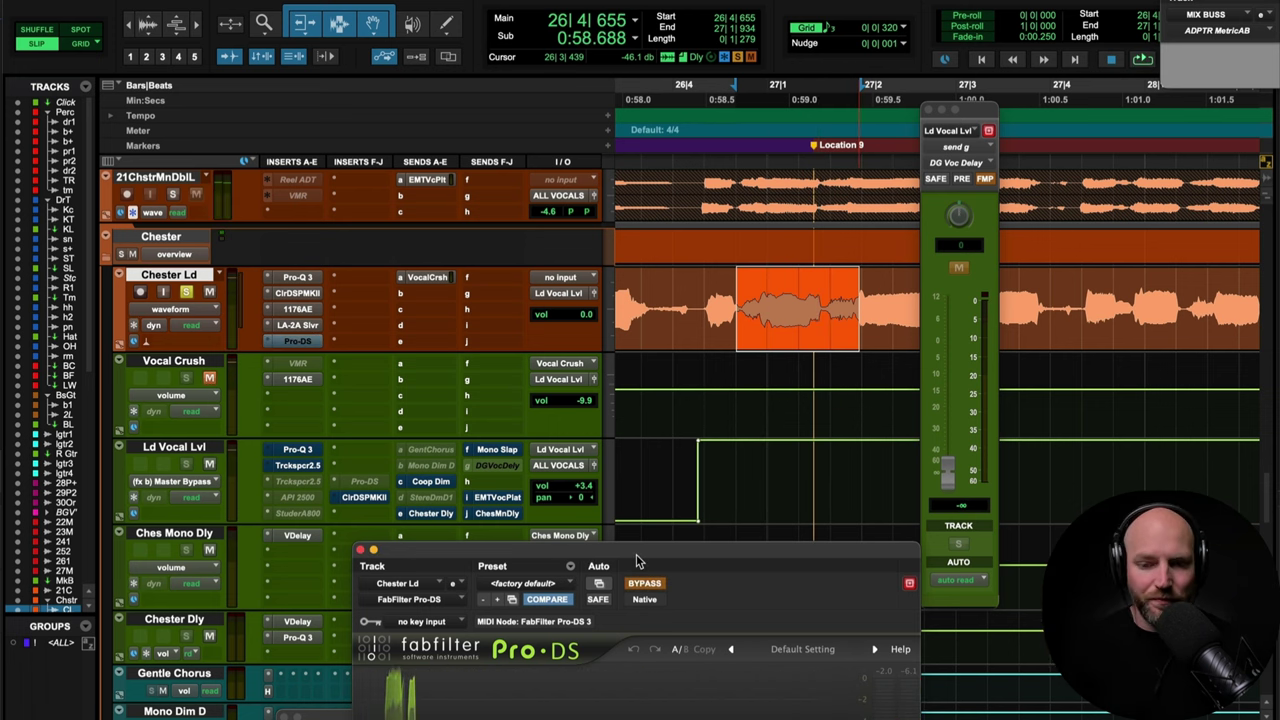
pyautogui.moveTo(636, 554); pyautogui.dragTo(634, 86)
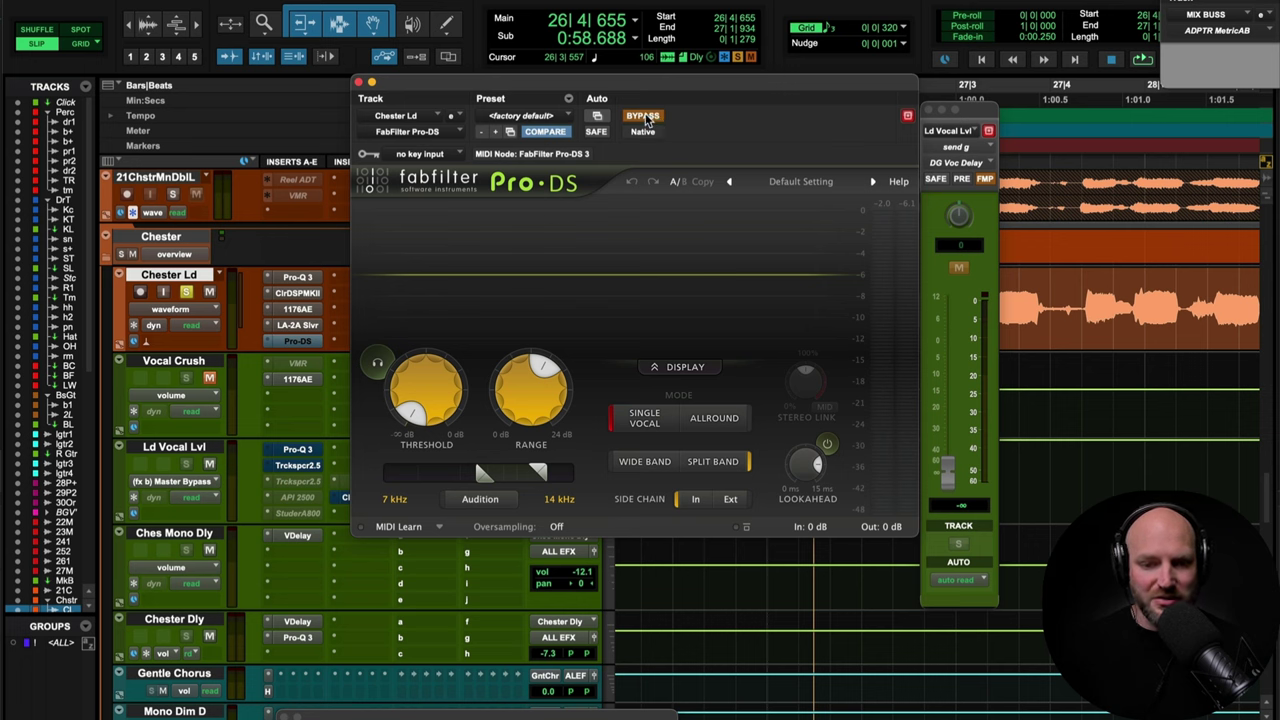
pyautogui.click(645, 118)
pyautogui.press('space')
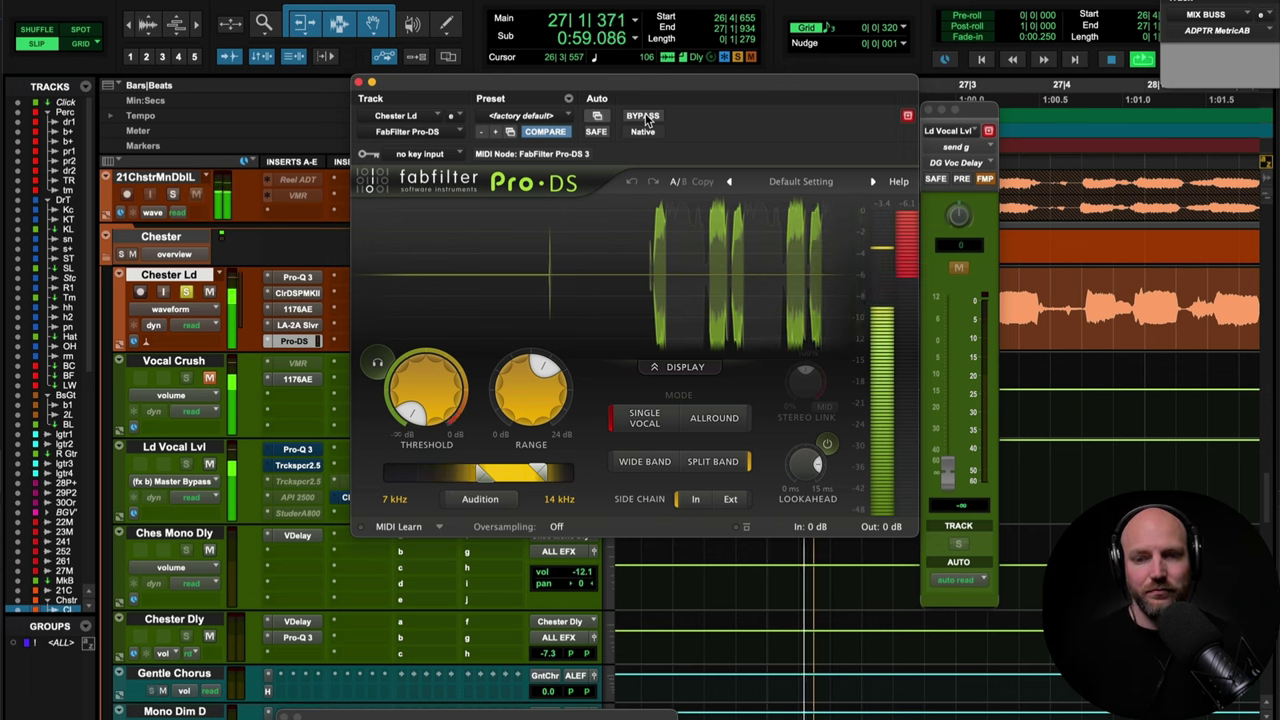
# Step: Audition the vocal loop with the Pro-DS bypassed on Chester Ld, re-enable the de-esser and close its window
pyautogui.click(645, 118)
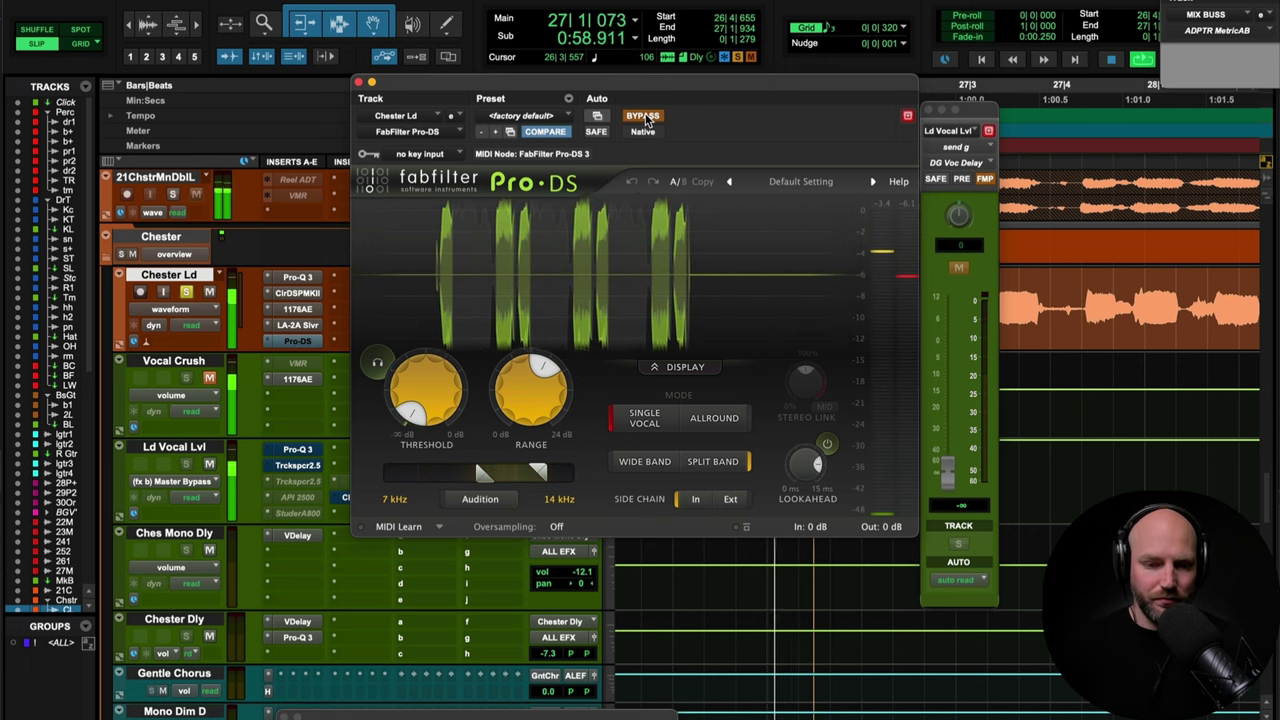
pyautogui.press('space')
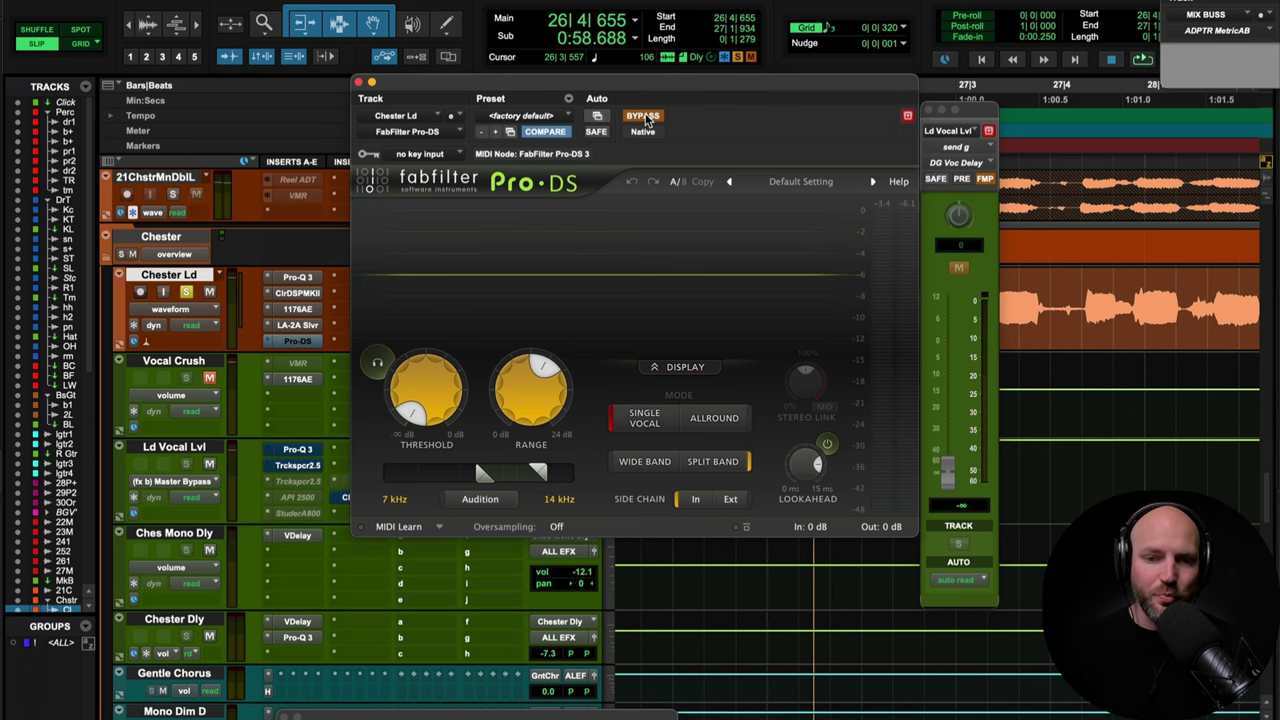
pyautogui.click(642, 116)
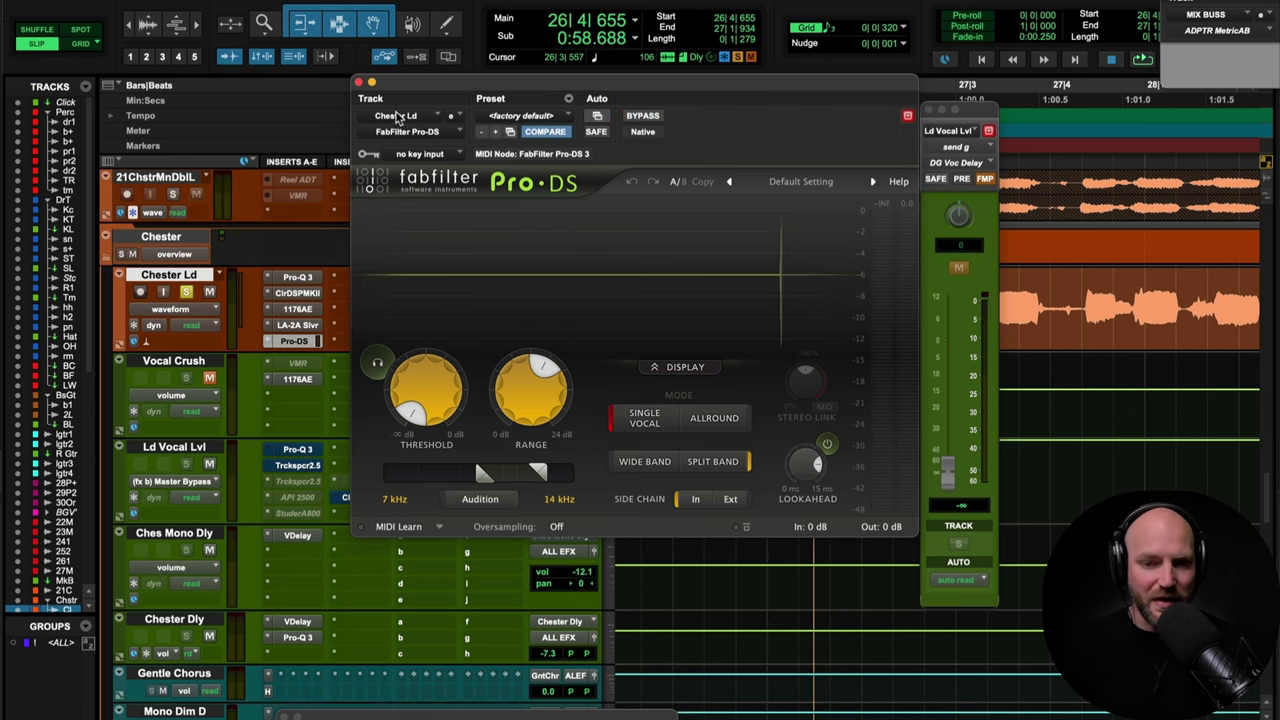
pyautogui.click(360, 82)
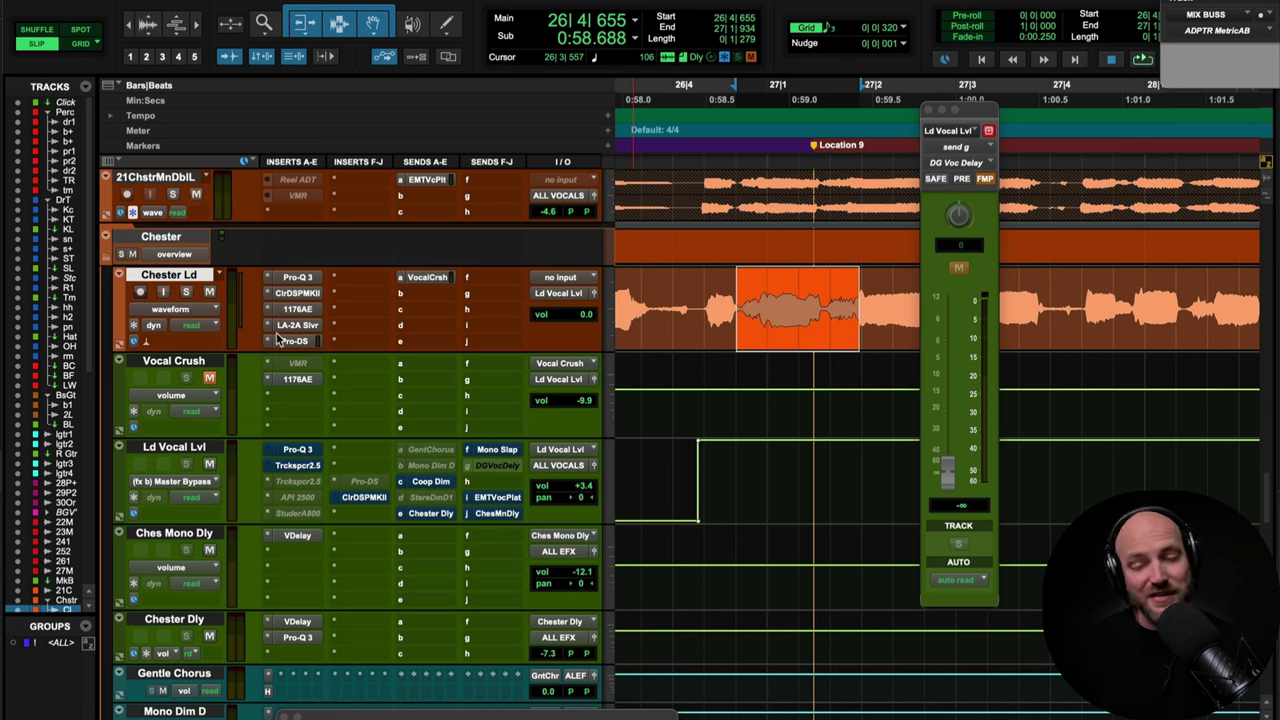
pyautogui.click(182, 284)
pyautogui.click(180, 283)
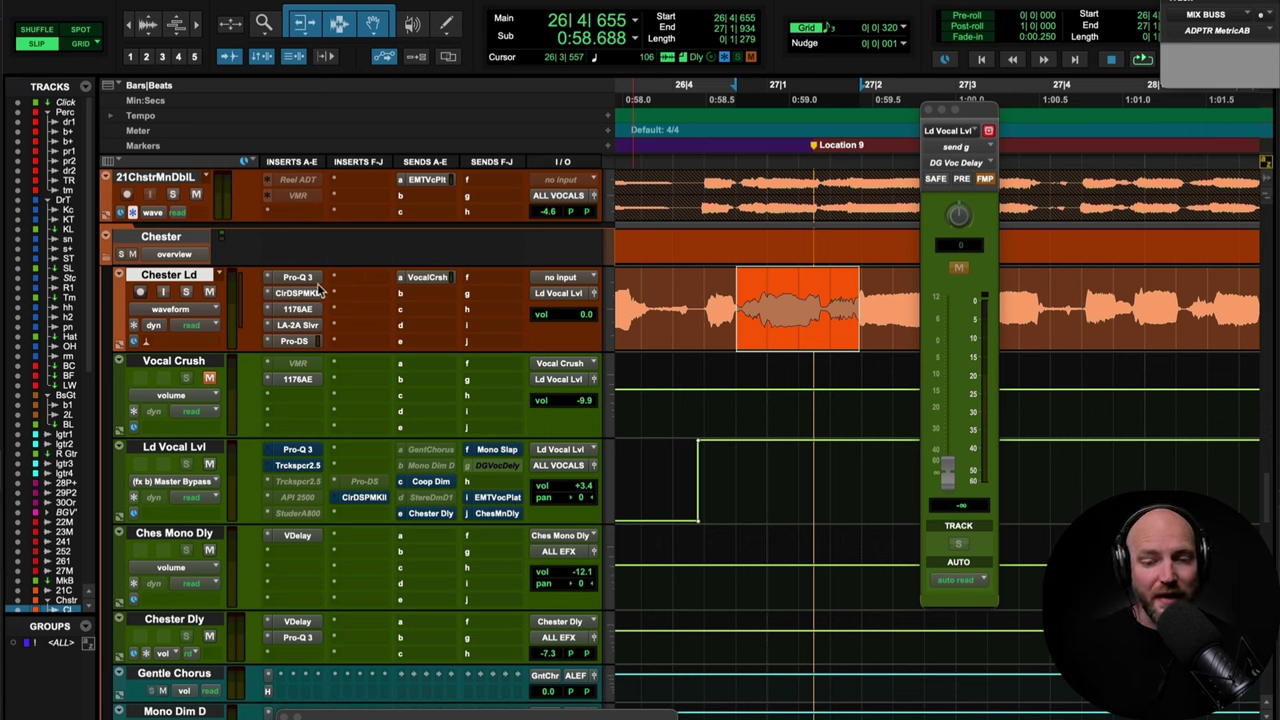
# Step: Examine the 1176AE settings on the Vocal Crush track while the selected phrase plays
pyautogui.click(172, 364)
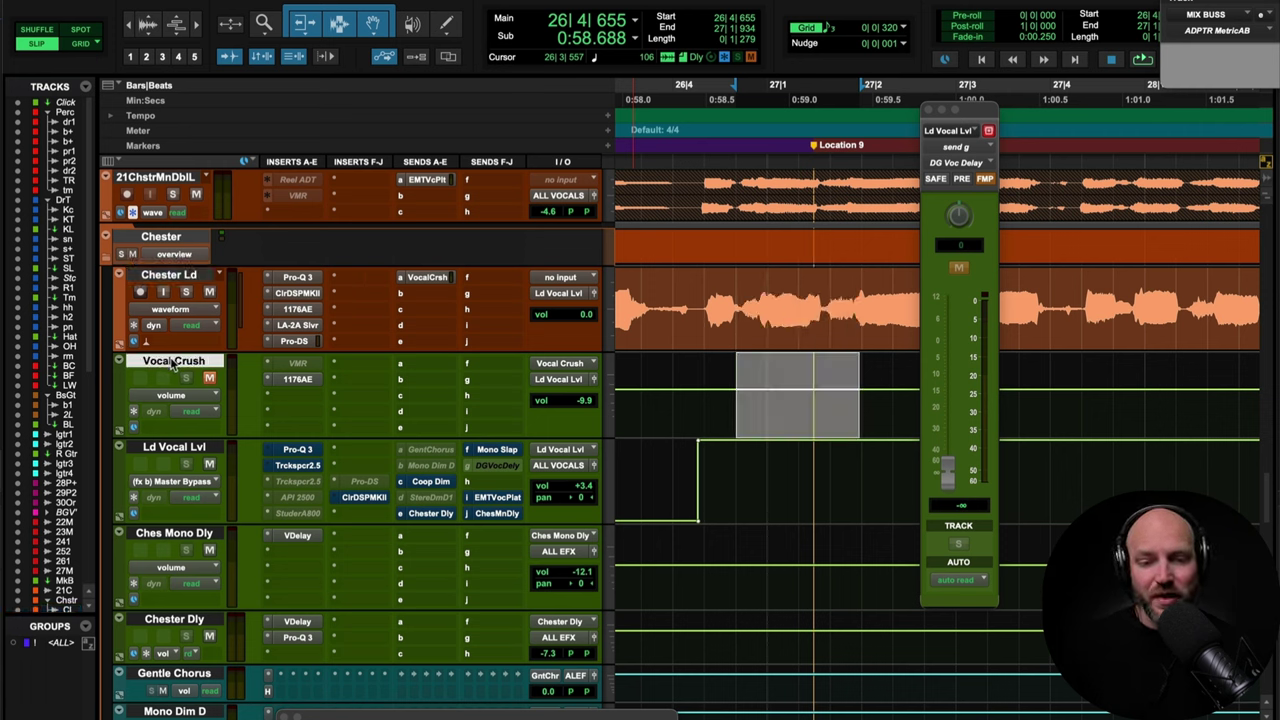
pyautogui.click(297, 379)
pyautogui.press('space')
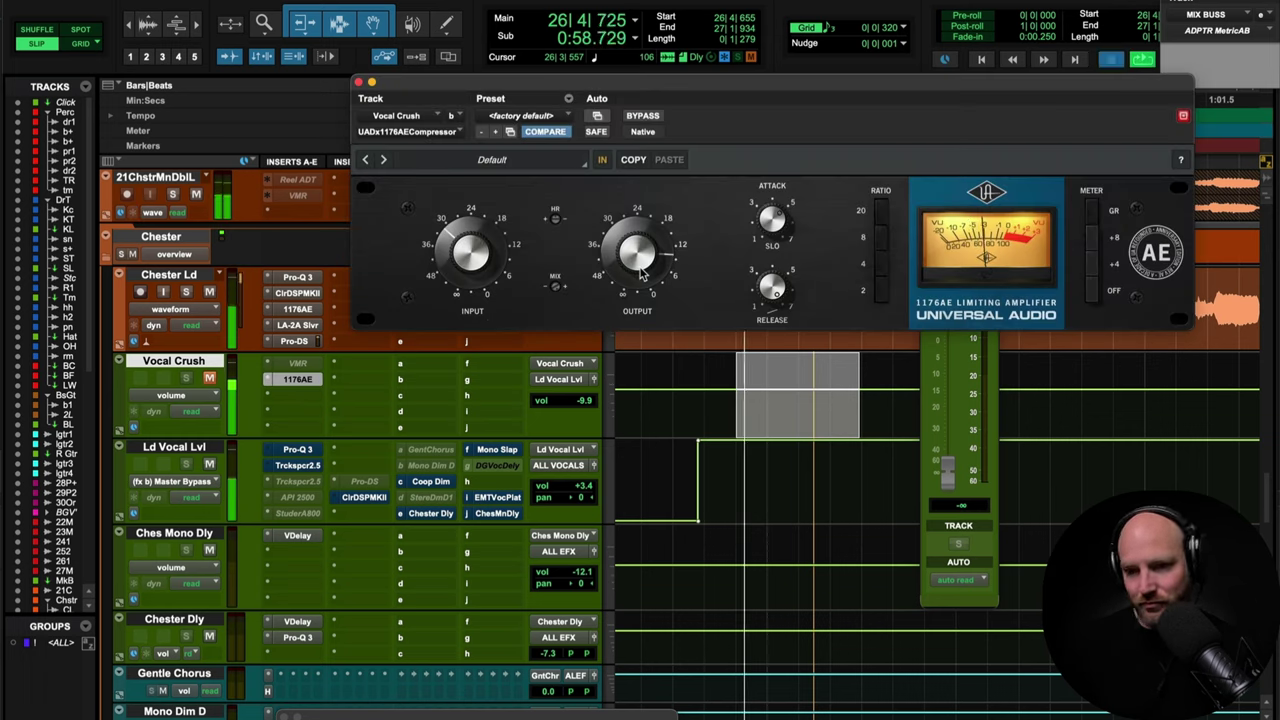
pyautogui.press('space')
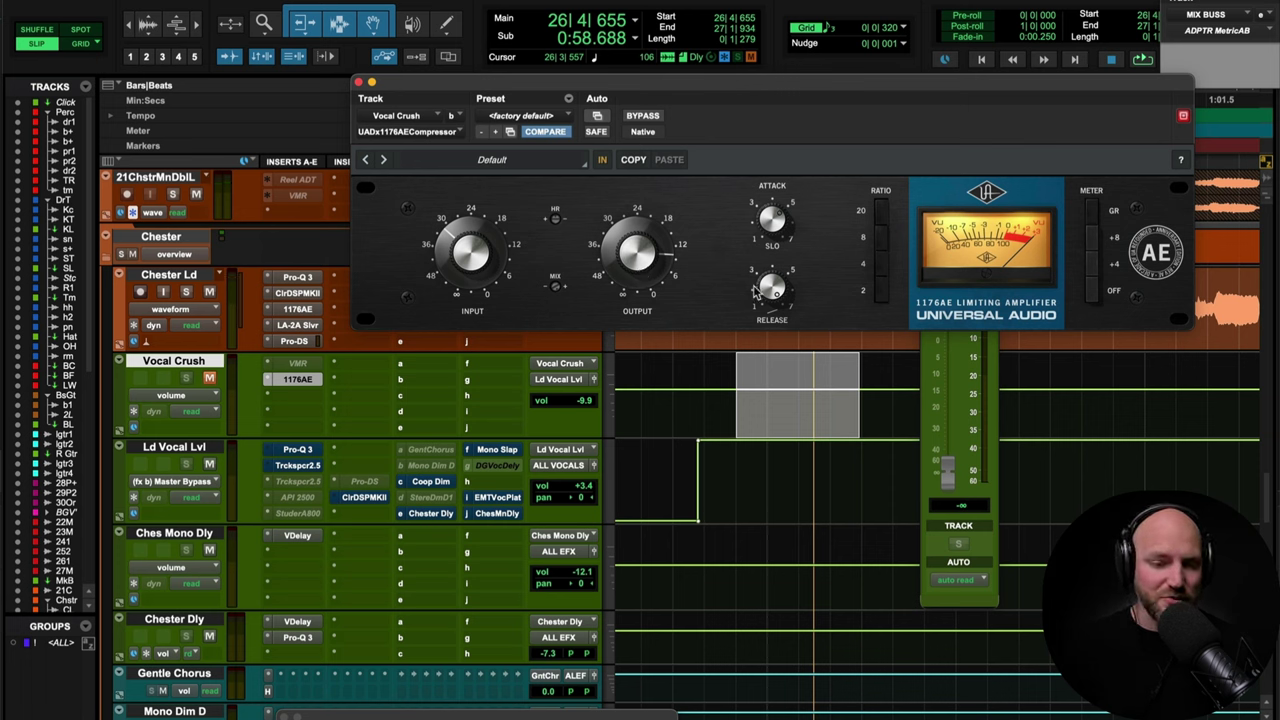
pyautogui.click(360, 83)
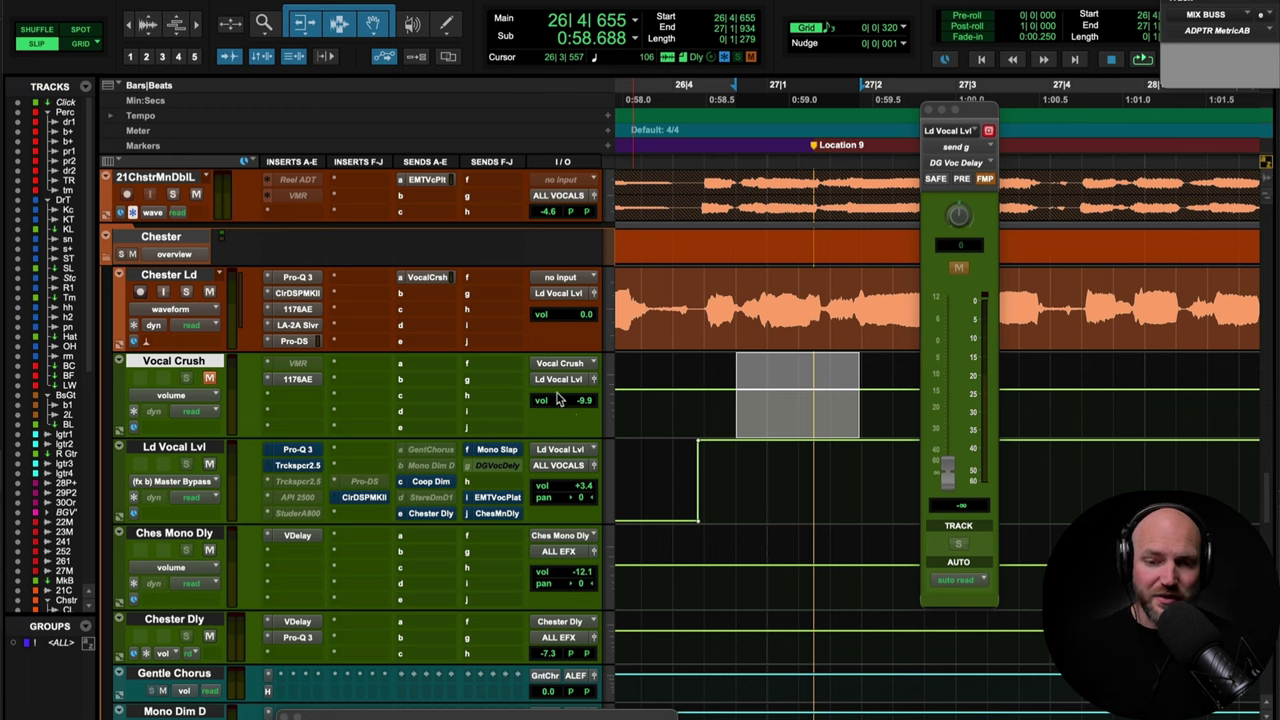
# Step: Unmute the Vocal Crush track and solo Chester Ld with the playback start near 26|4|004
pyautogui.press('space')
pyautogui.click(209, 378)
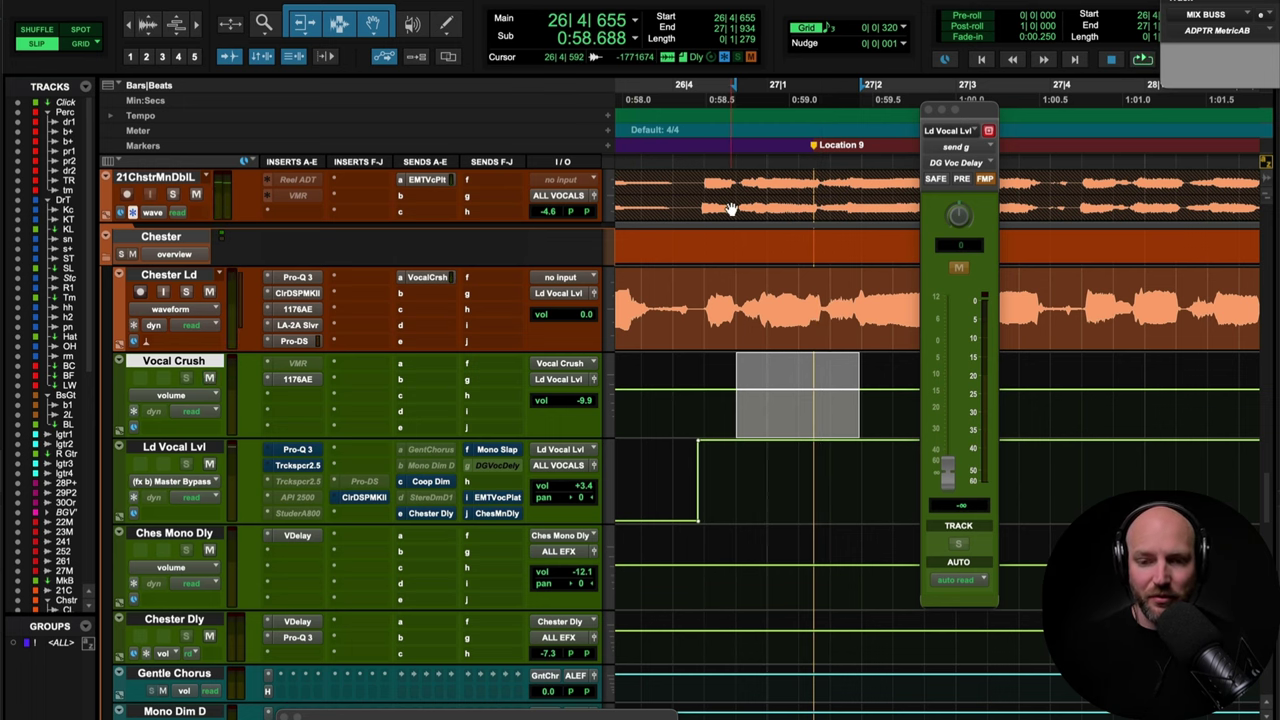
pyautogui.press('super+bracketleft')
pyautogui.press('super+bracketleft')
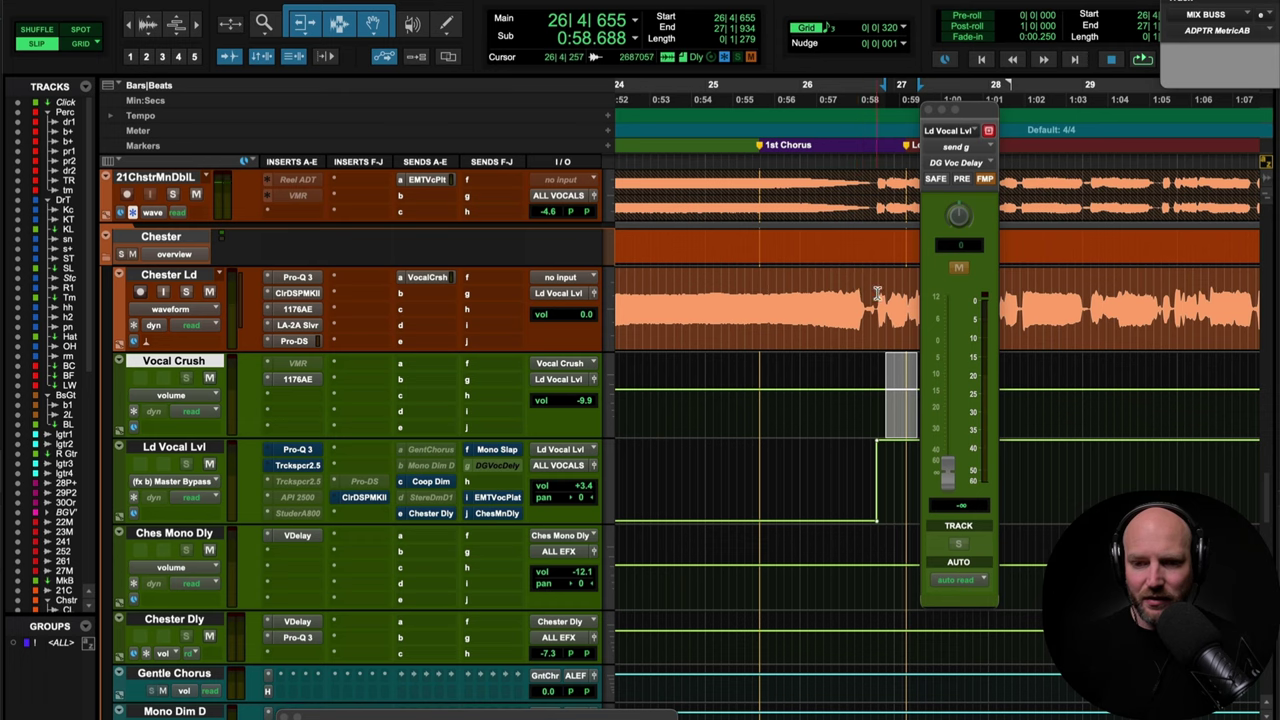
pyautogui.hscroll(1, 877, 293)
pyautogui.click(841, 295)
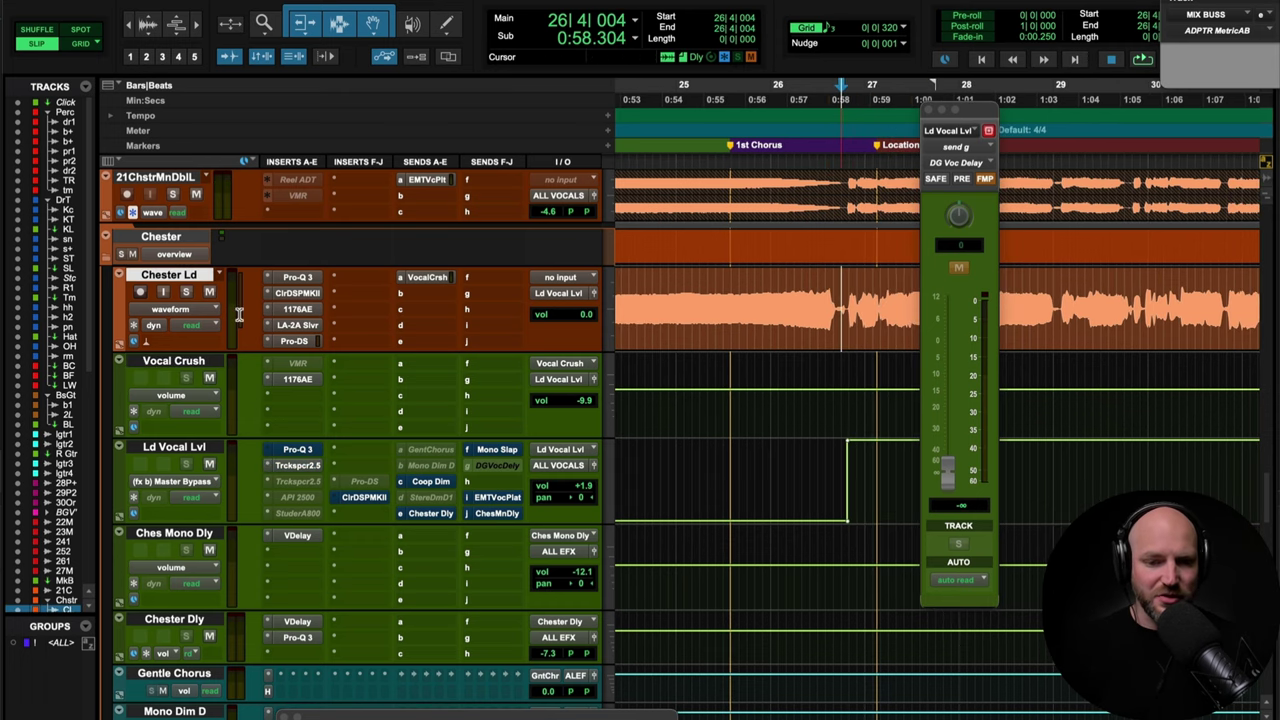
pyautogui.hotkey('shift', 's')
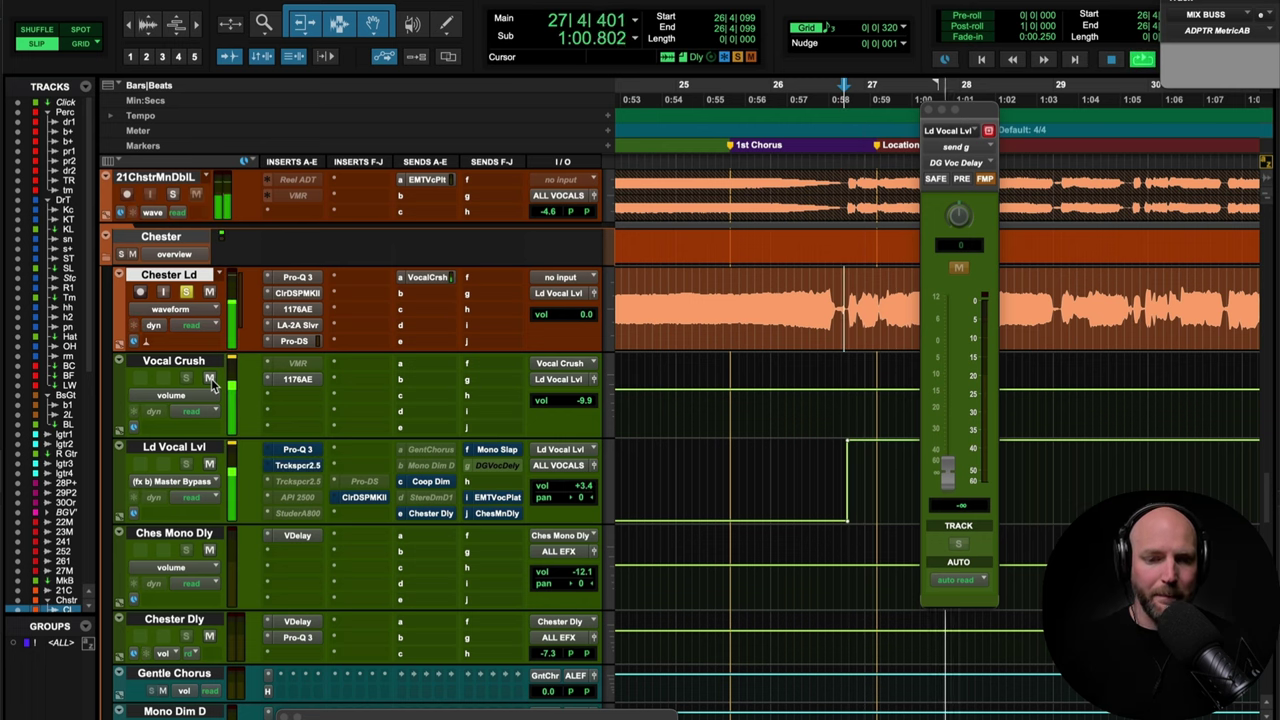
# Step: Compare the soloed vocal with Vocal Crush muted and unmuted, and with its volume temporarily raised to +1.2 dB
pyautogui.click(209, 378)
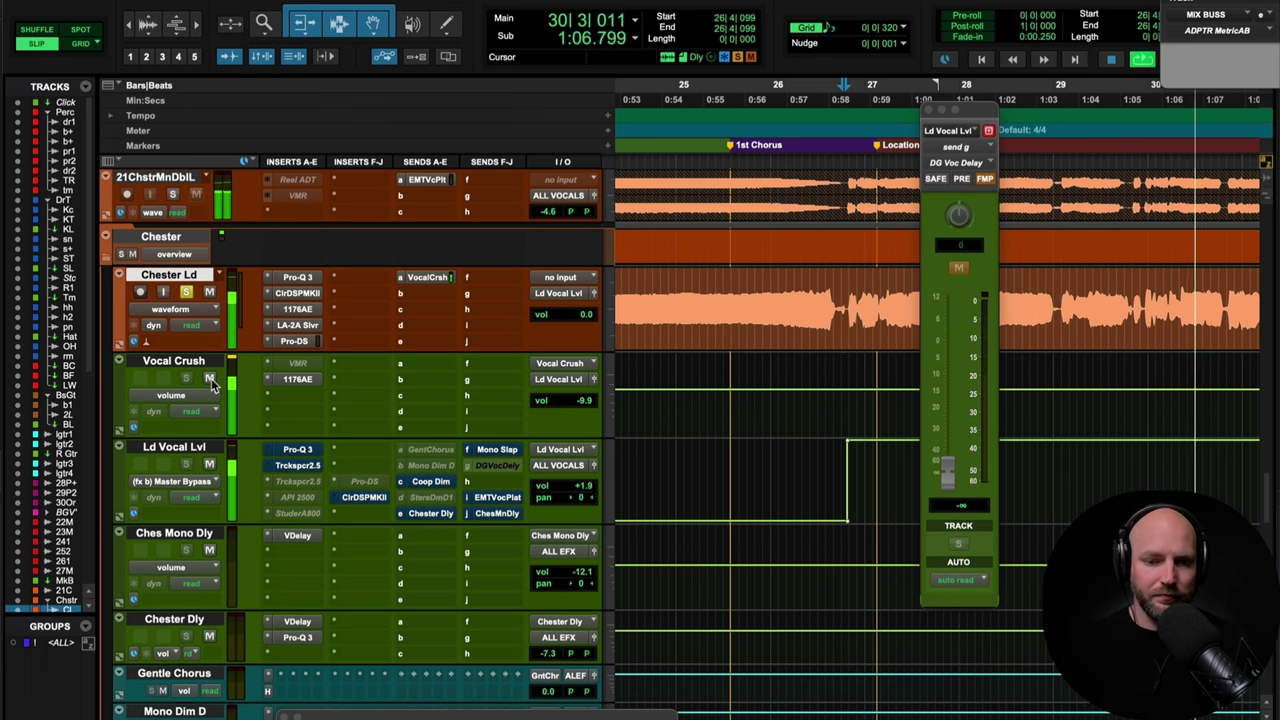
pyautogui.press('space')
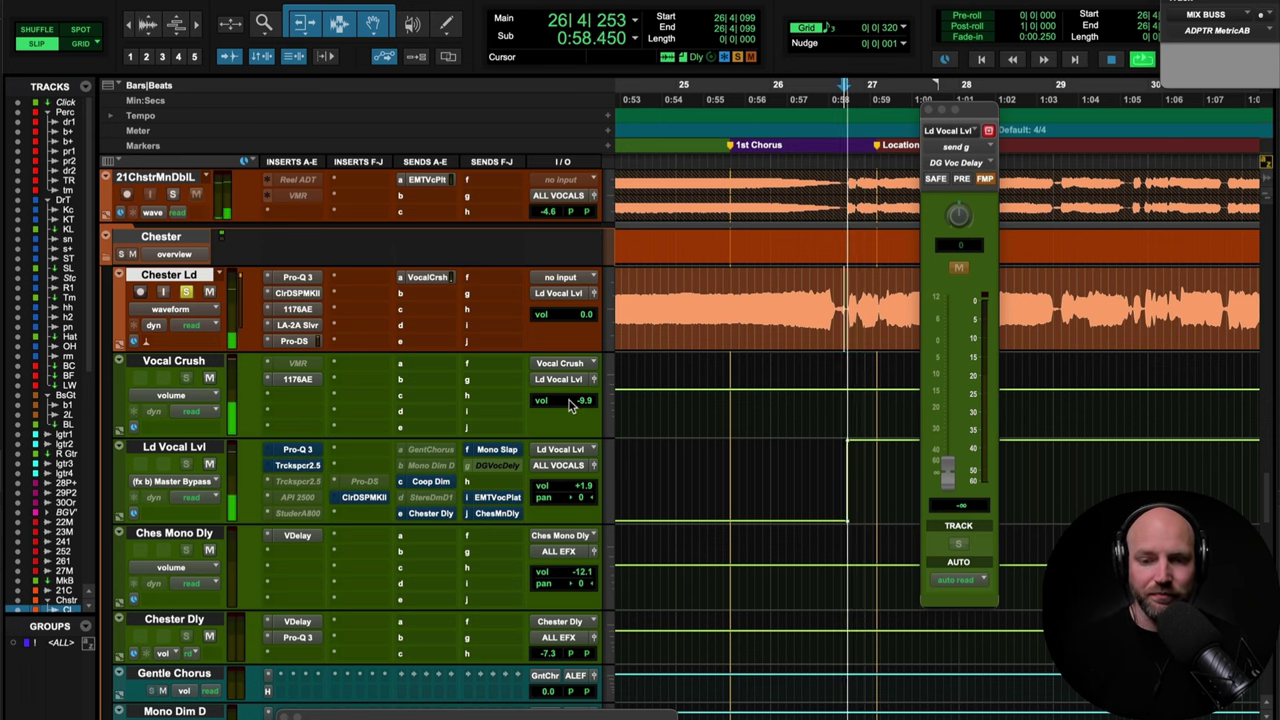
pyautogui.moveTo(571, 404); pyautogui.dragTo(567, 386)
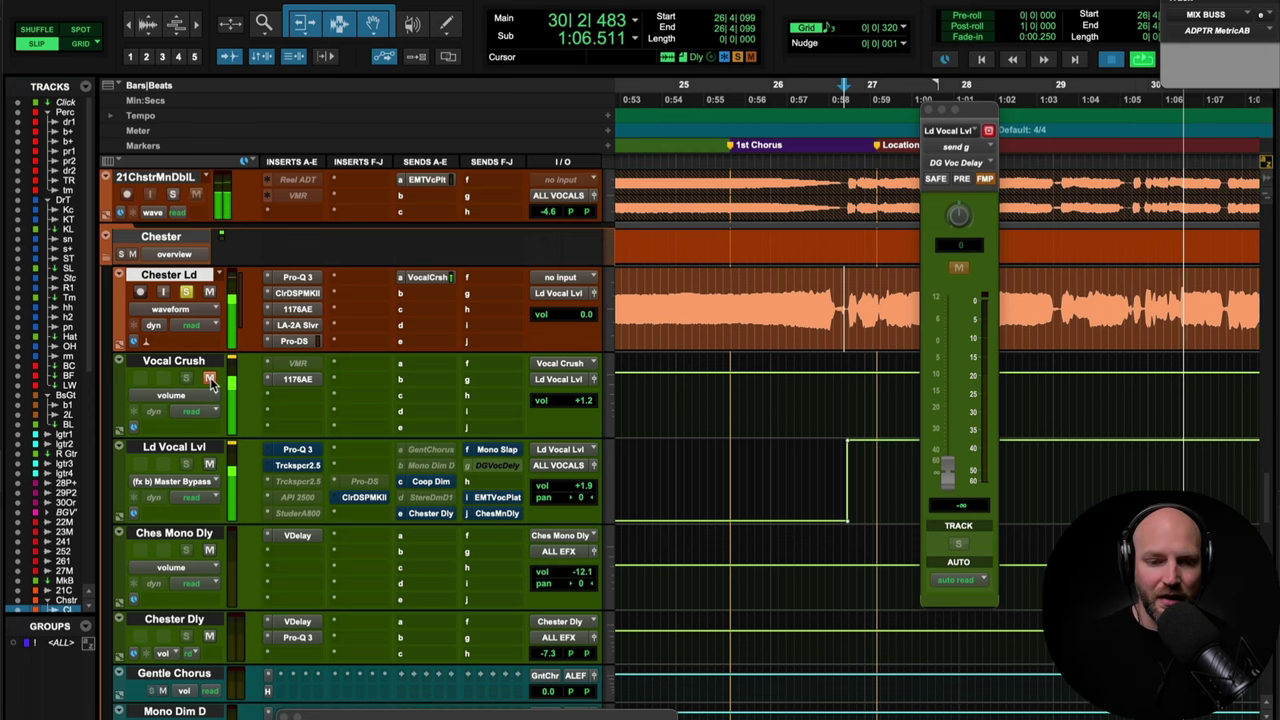
pyautogui.press('space')
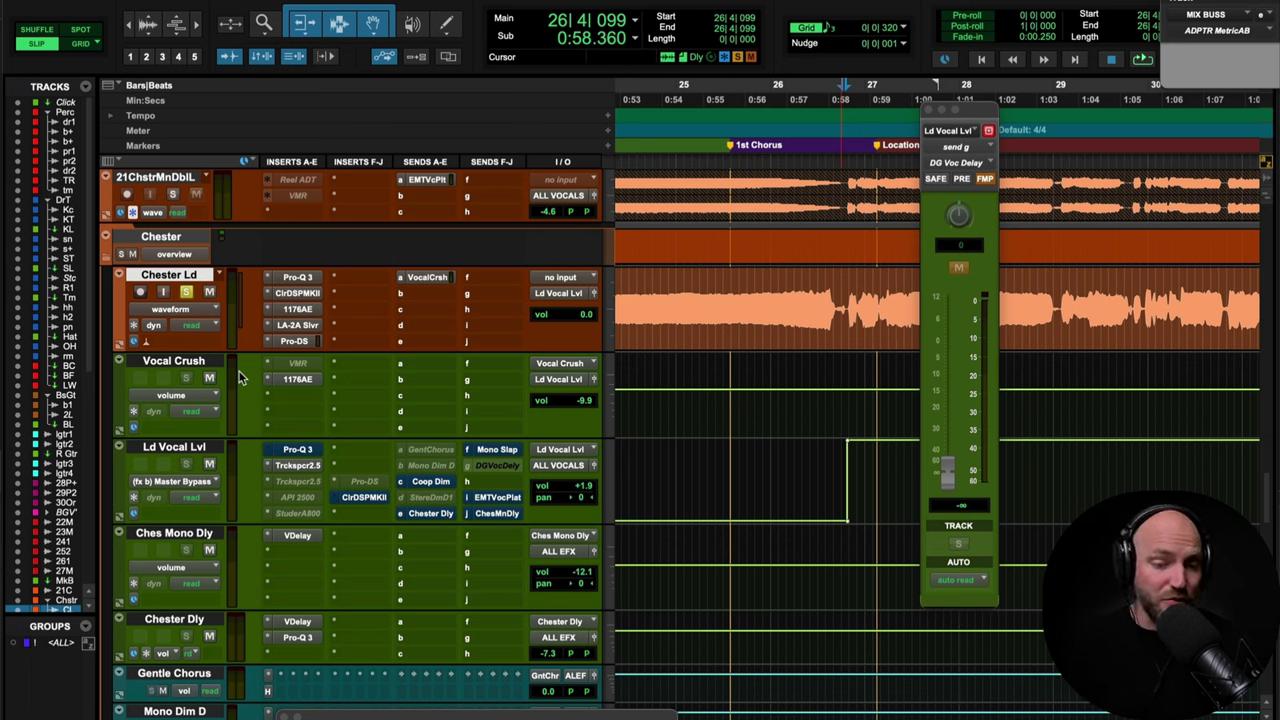
# Step: Follow the routing from Chester Ld and Vocal Crush to Ld Vocal Lvl, and show the volume automation on Ld Vocal Lvl
pyautogui.click(179, 450)
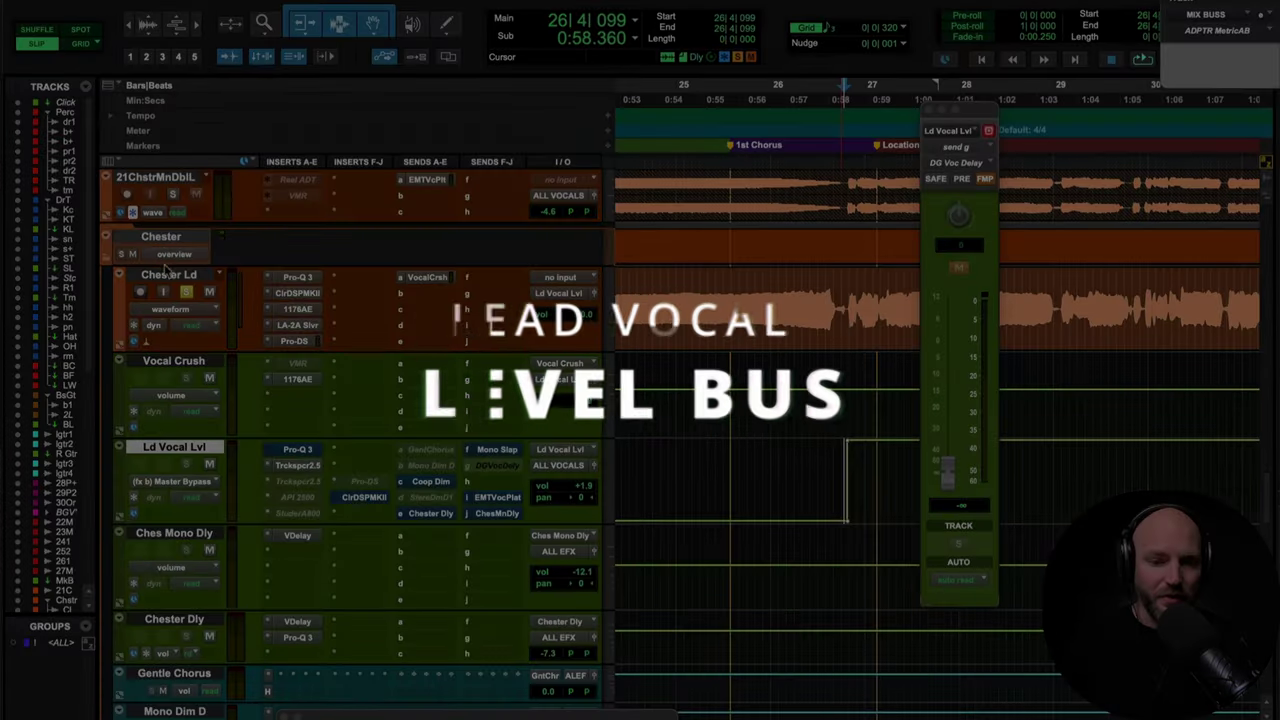
pyautogui.click(166, 277)
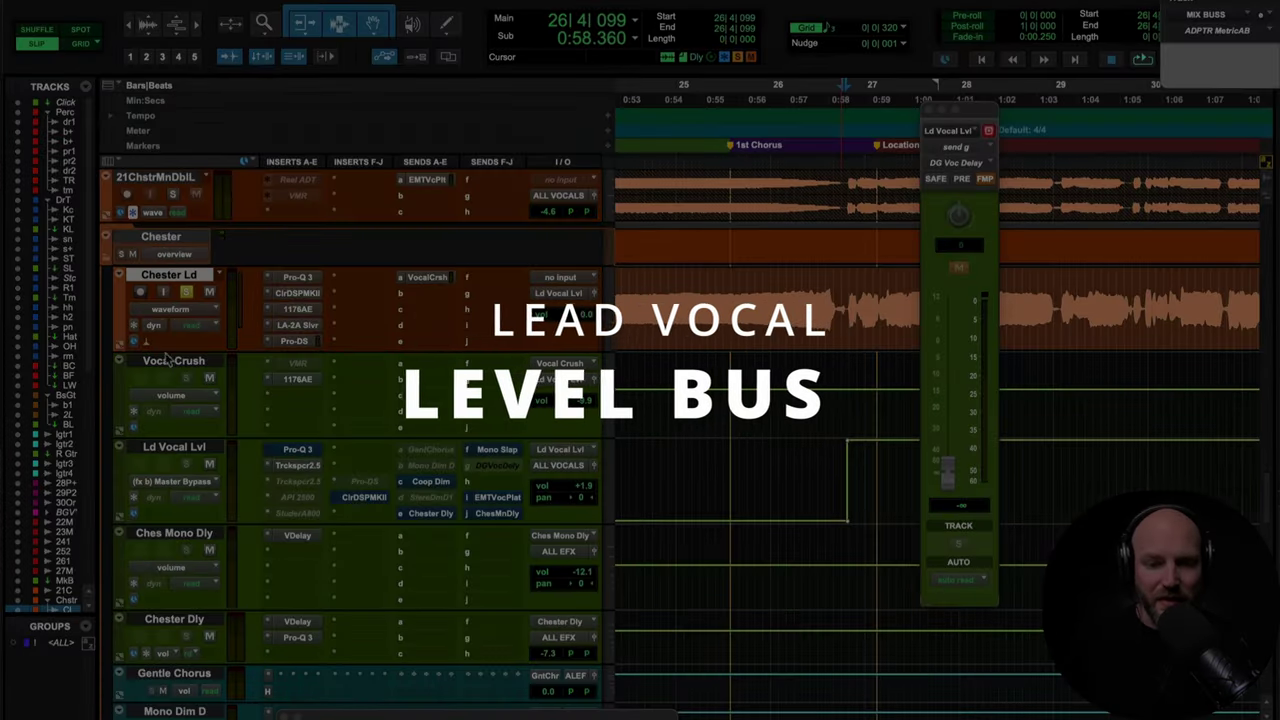
pyautogui.click(170, 362)
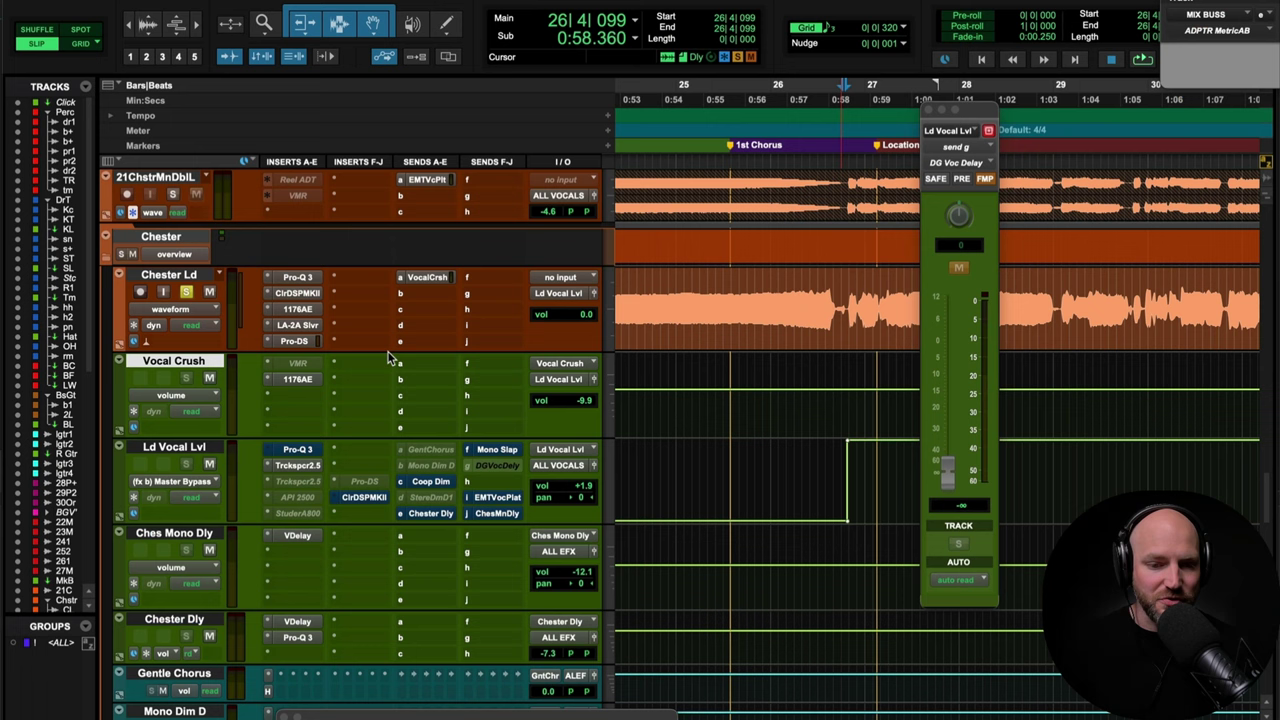
pyautogui.click(165, 450)
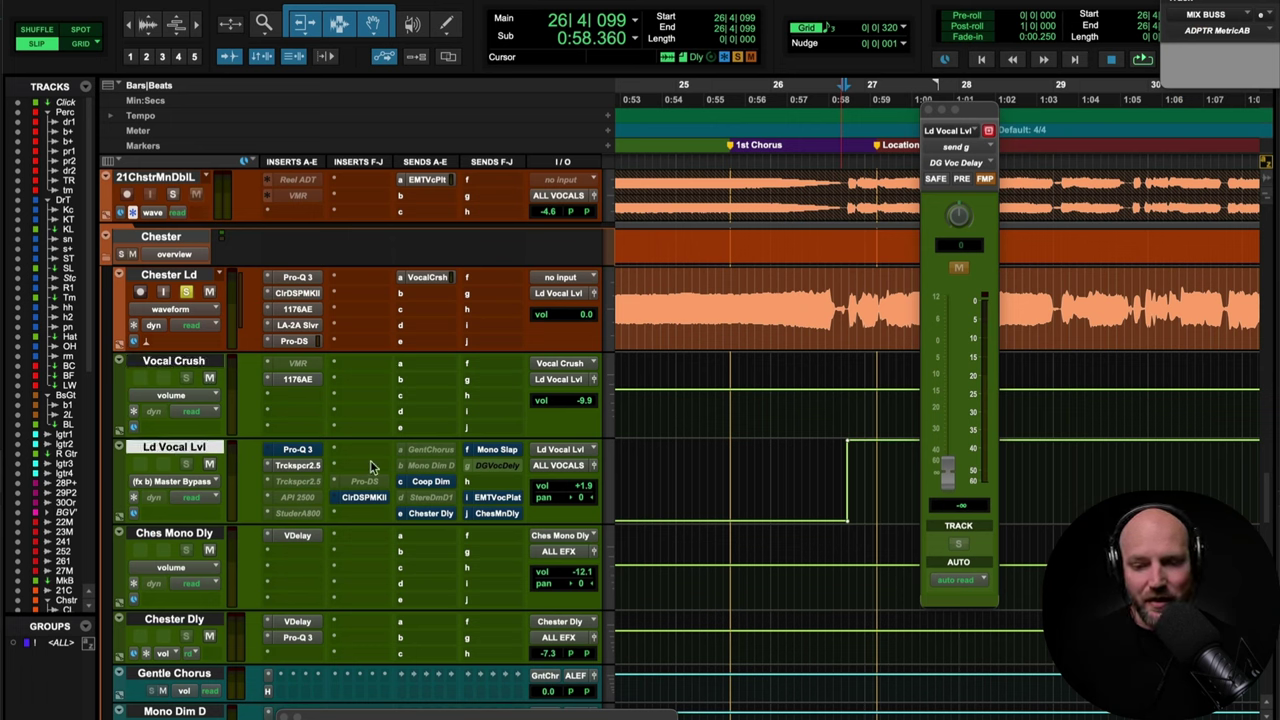
pyautogui.press('super+minus')
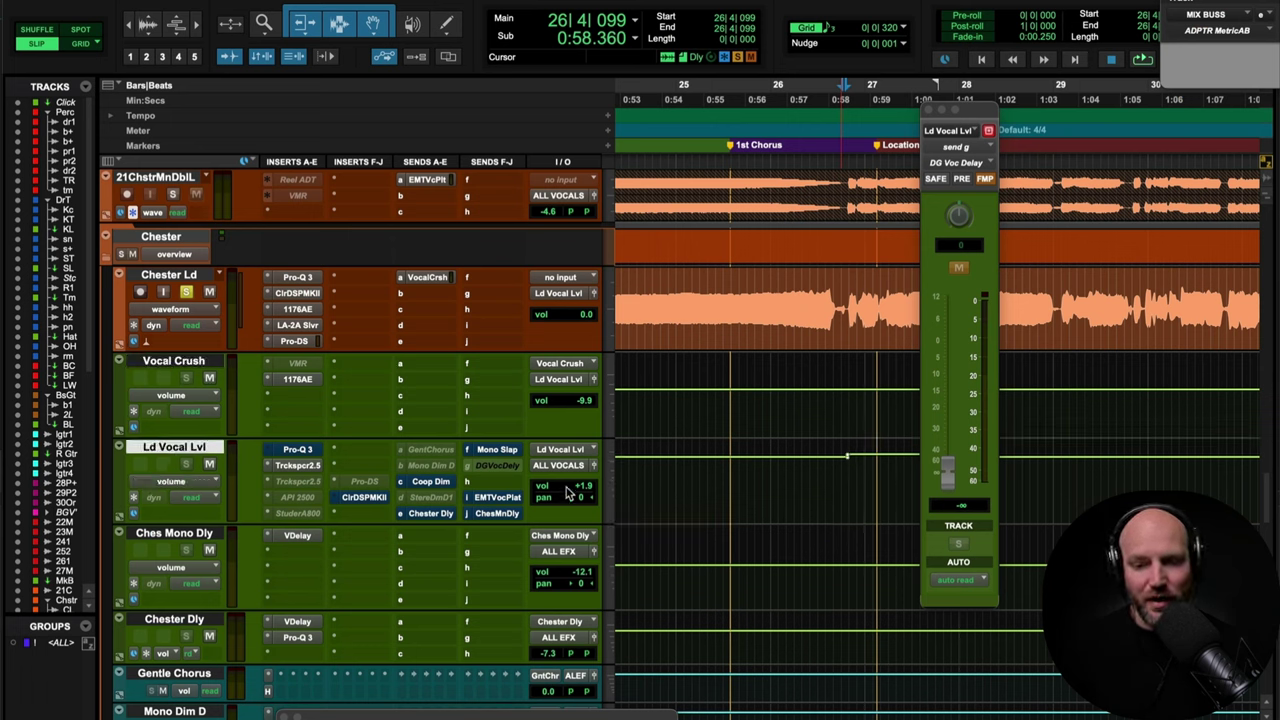
# Step: Open the Pro-Q 3 on the Ld Vocal Lvl track and take it out of bypass
pyautogui.click(298, 450)
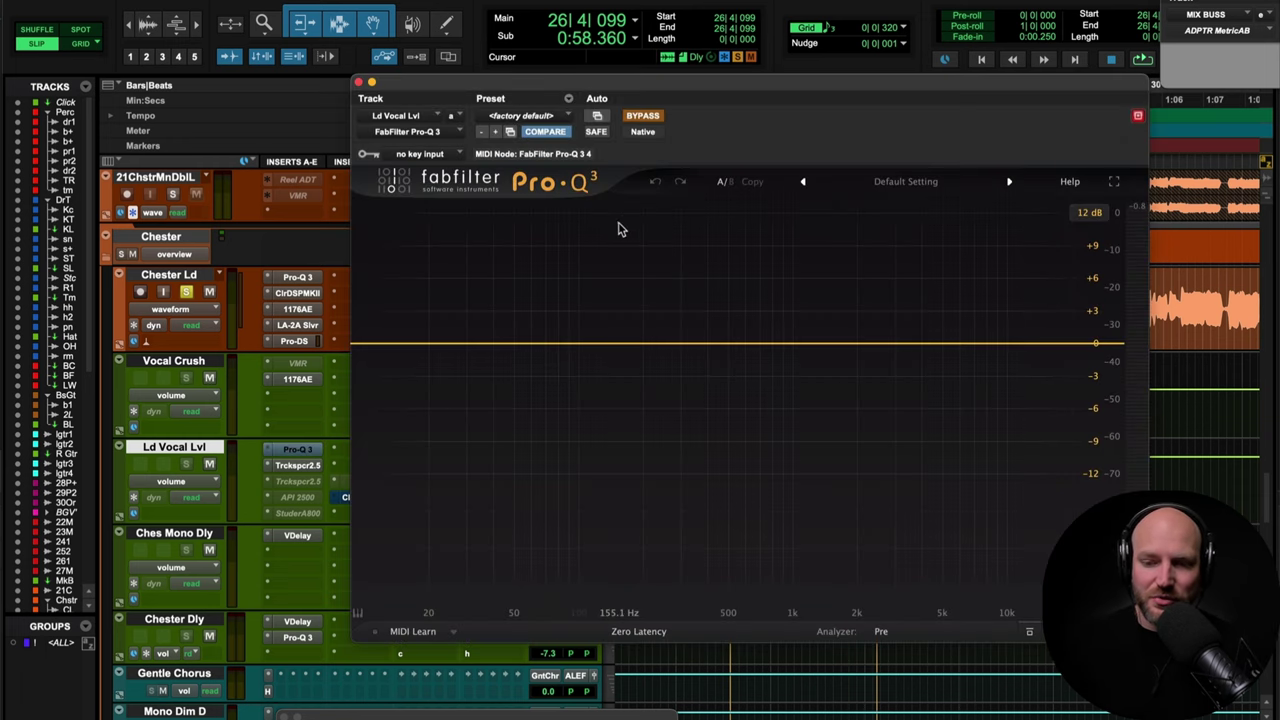
pyautogui.moveTo(651, 134); pyautogui.dragTo(519, 82)
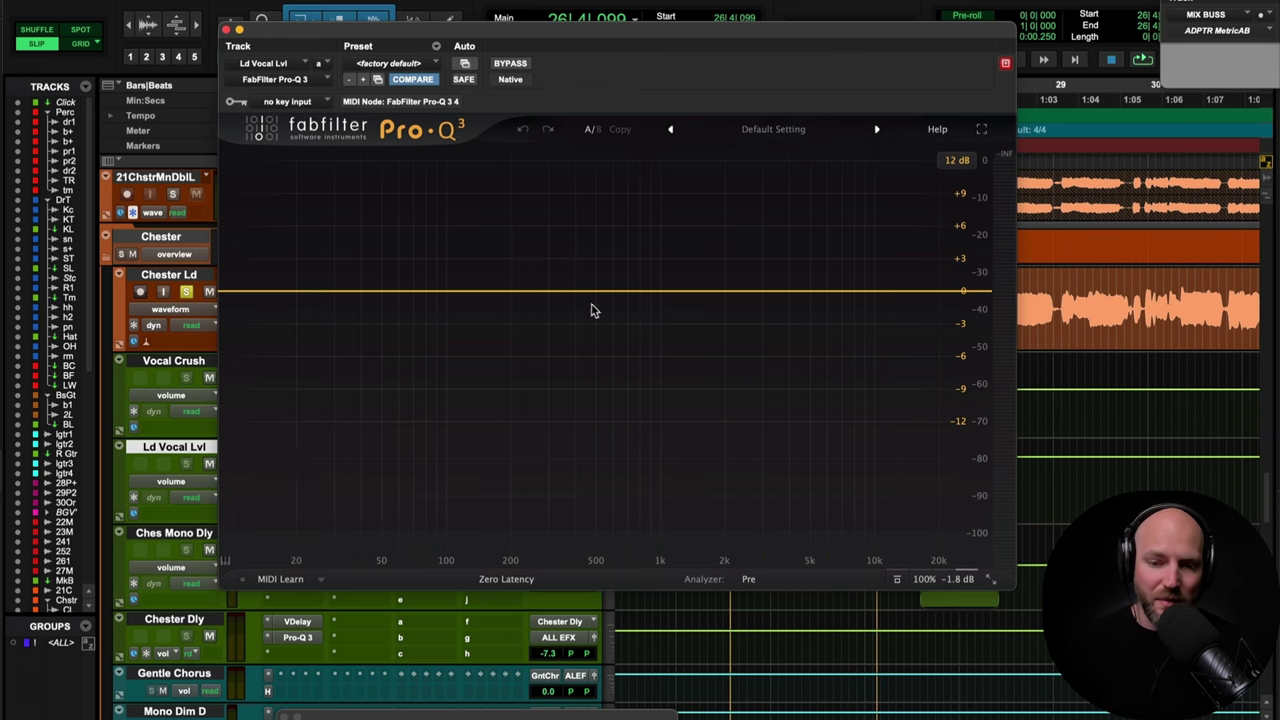
# Step: Try a bell boost of +2.74 dB at 2979.9 Hz with a Q of 1.902 in the Pro-Q 3, and undo it
pyautogui.moveTo(669, 290); pyautogui.dragTo(760, 263)
pyautogui.scroll(10, 760, 251)
pyautogui.scroll(-8, 762, 263)
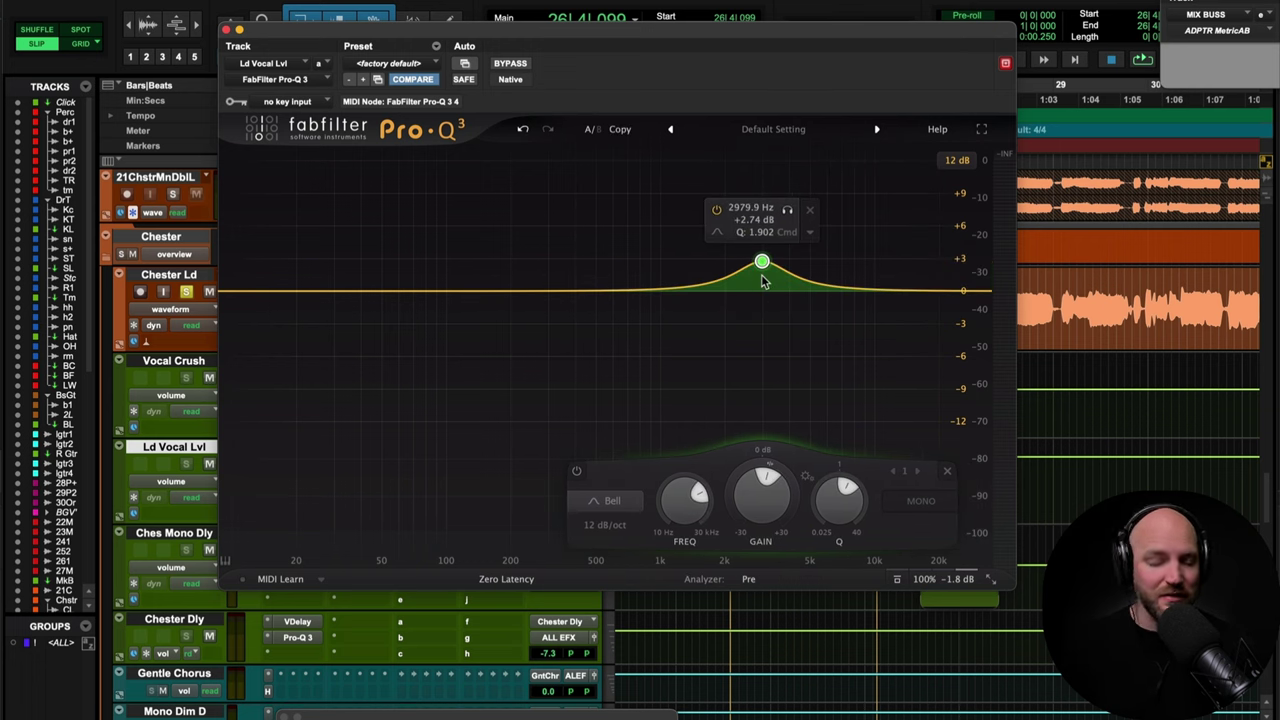
pyautogui.click(526, 131)
pyautogui.click(227, 31)
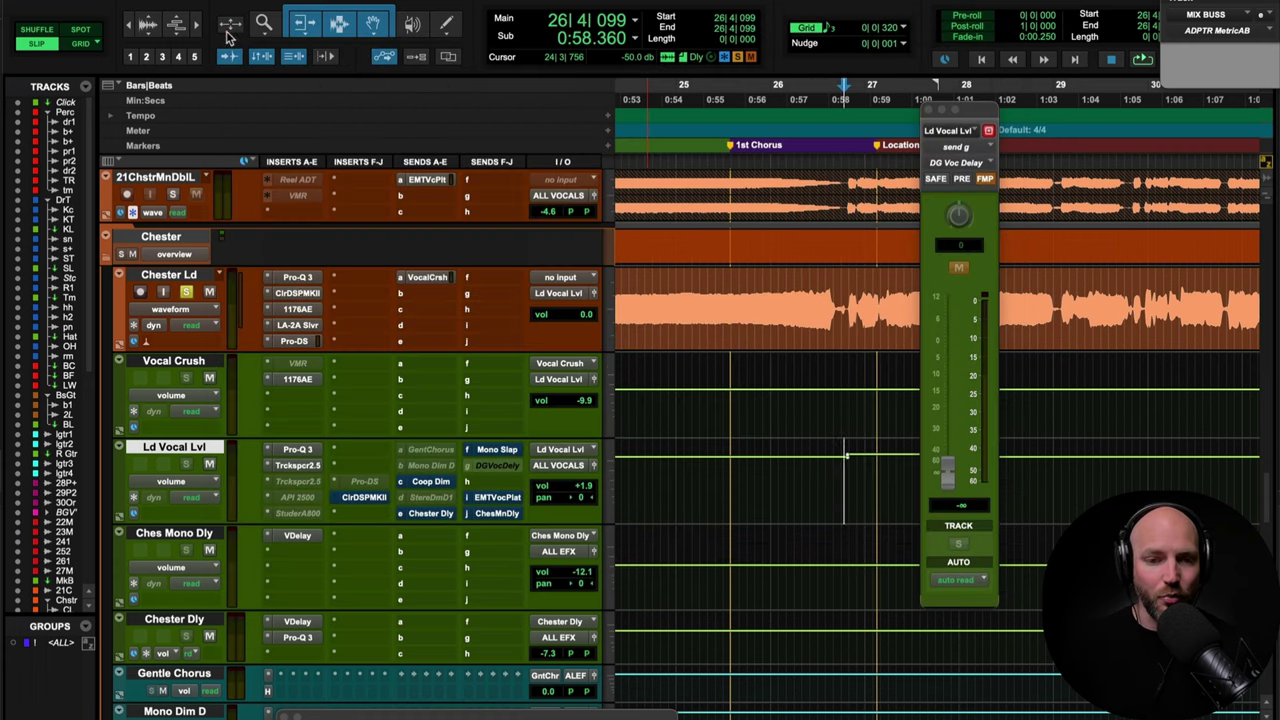
# Step: Inspect the Trackspacer 2.5 on the Ld Vocal Lvl track, and audition the soloed Chester Ld vocal from 22|3|512
pyautogui.click(298, 466)
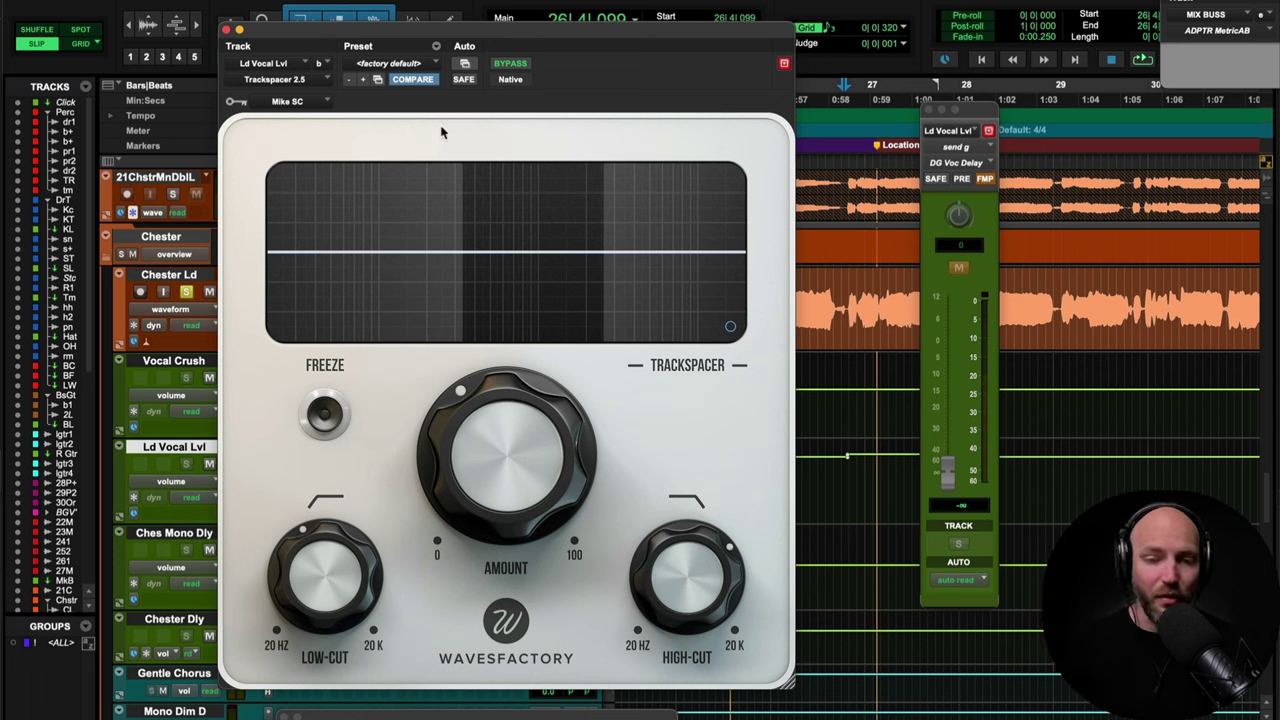
pyautogui.click(227, 31)
pyautogui.hscroll(-5, 700, 300)
pyautogui.click(671, 302)
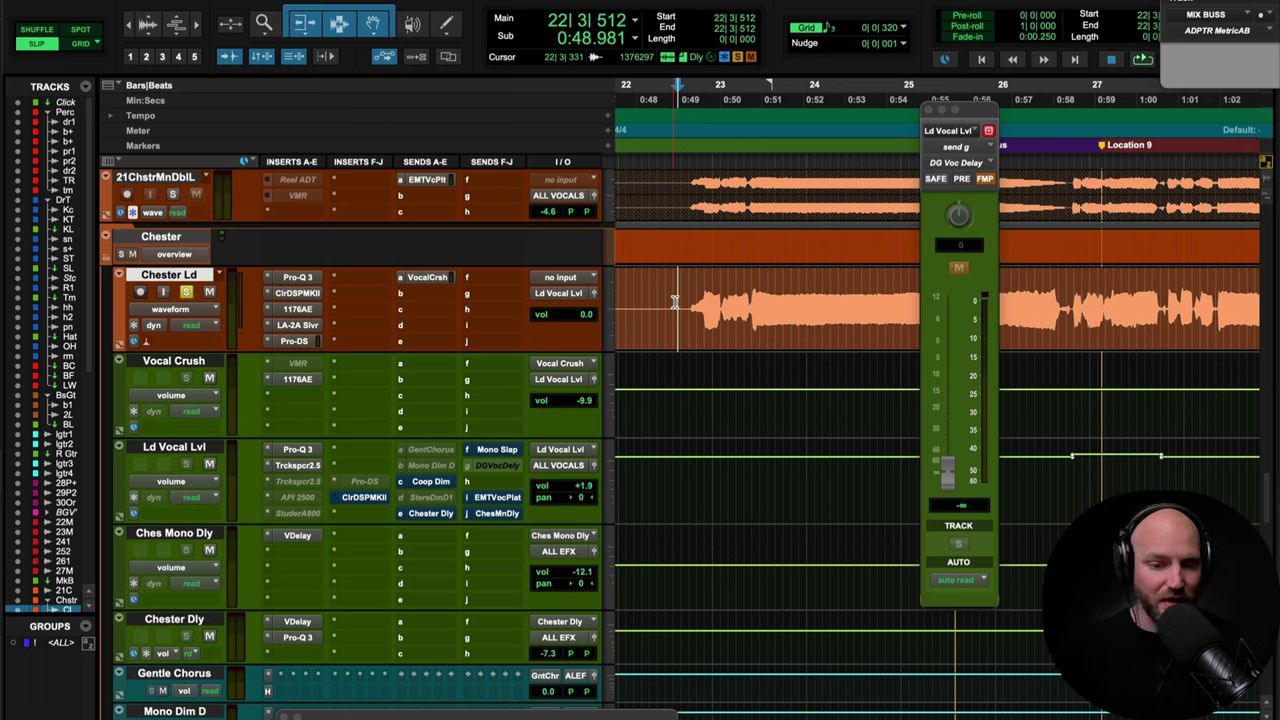
pyautogui.press('space')
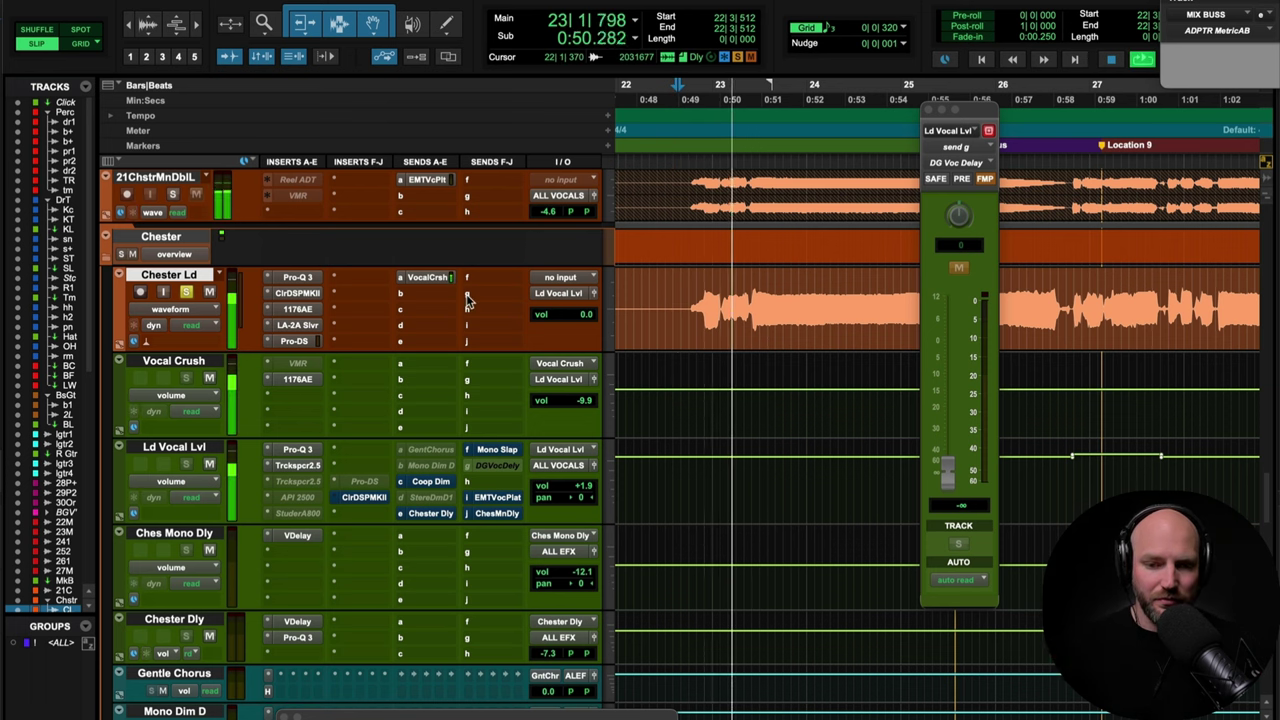
pyautogui.press('space')
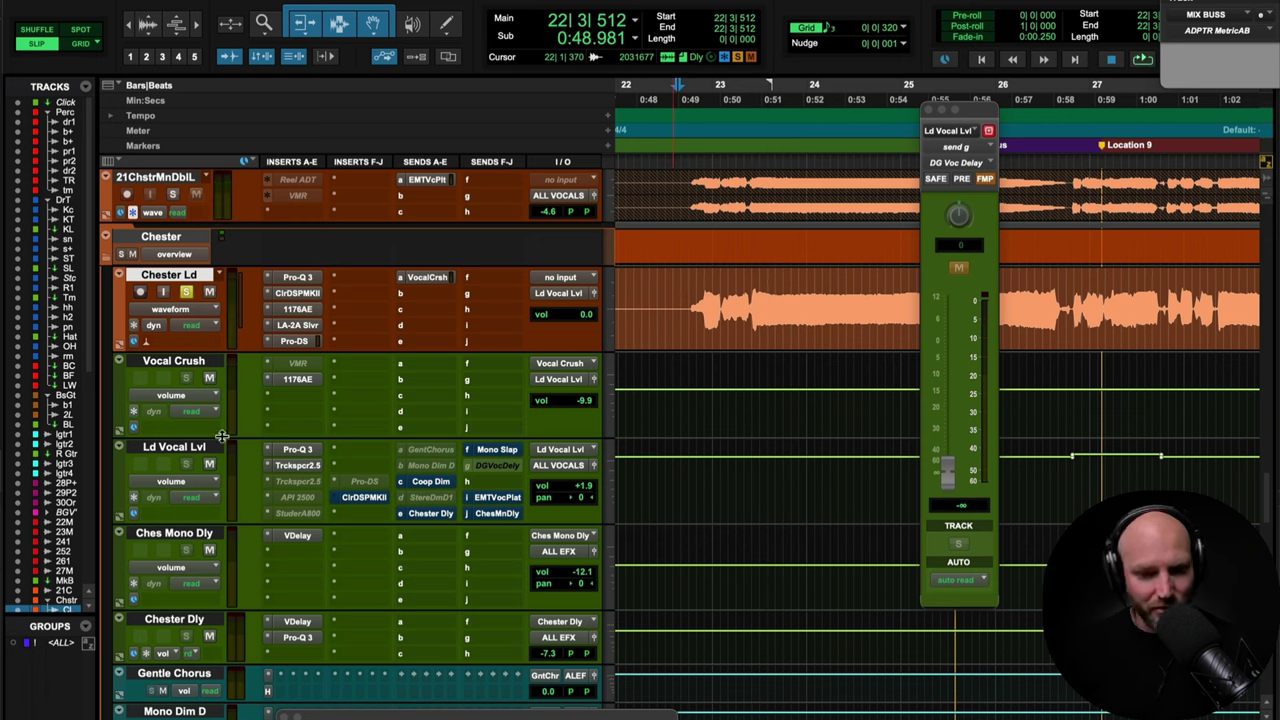
# Step: Enable the Clariphonic DSP MKII on the Ld Vocal Lvl track and play the vocal through it from 22|3|512
pyautogui.click(363, 498)
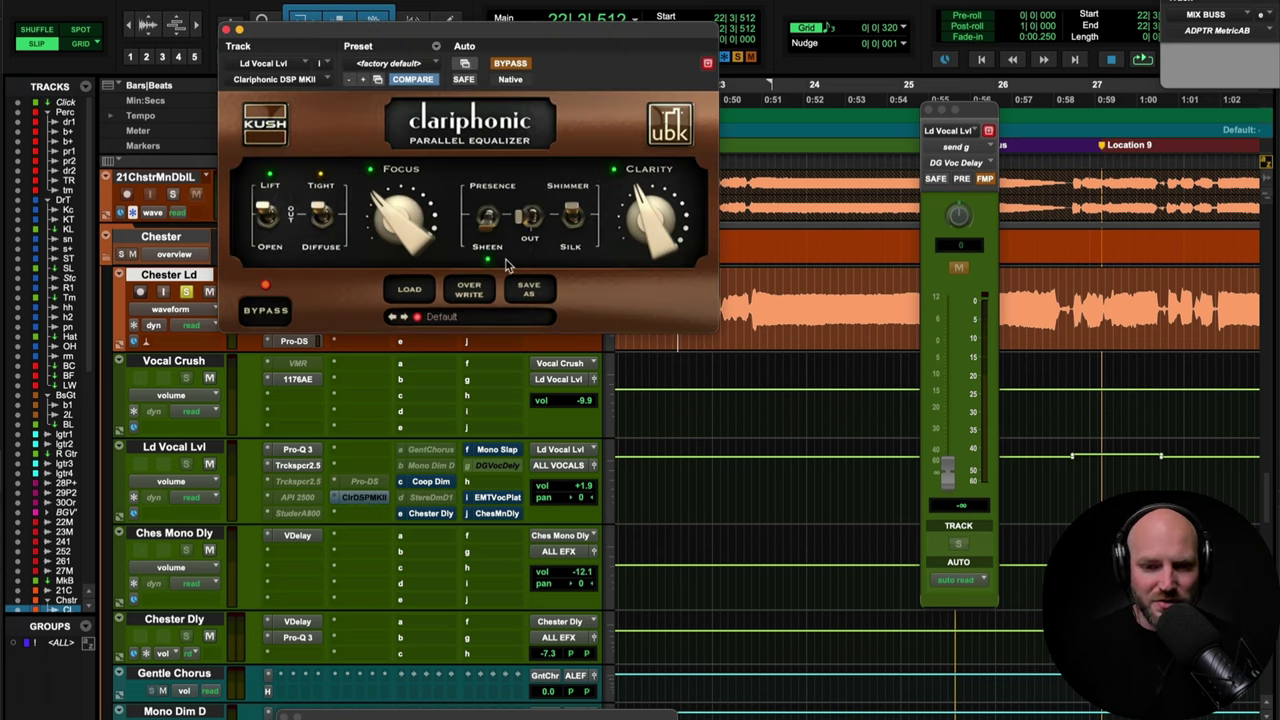
pyautogui.click(227, 29)
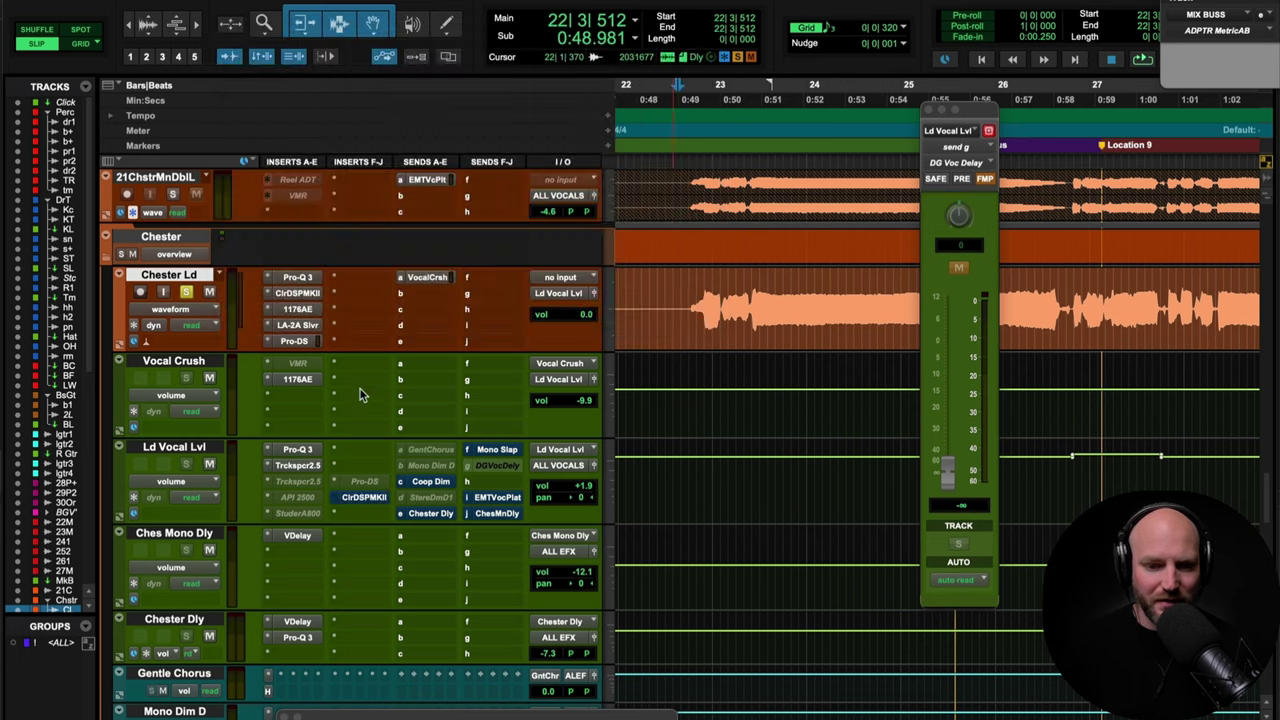
pyautogui.click(364, 498)
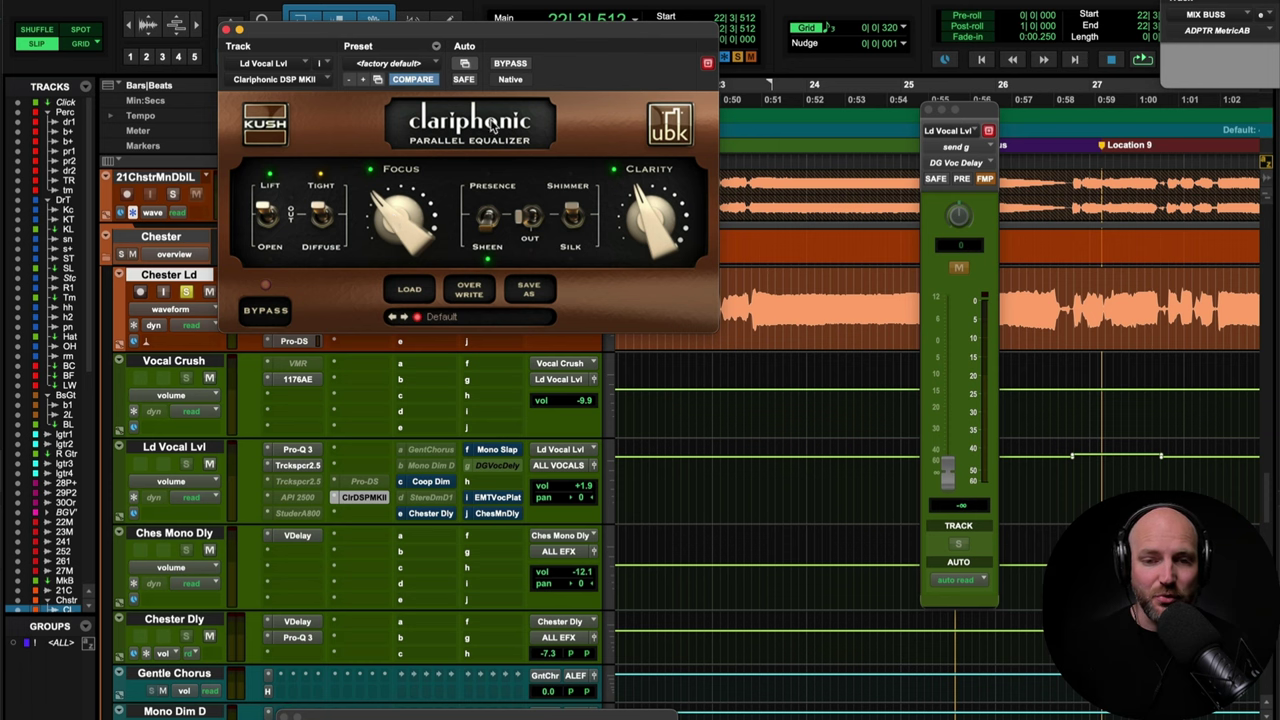
pyautogui.click(510, 64)
pyautogui.click(510, 64)
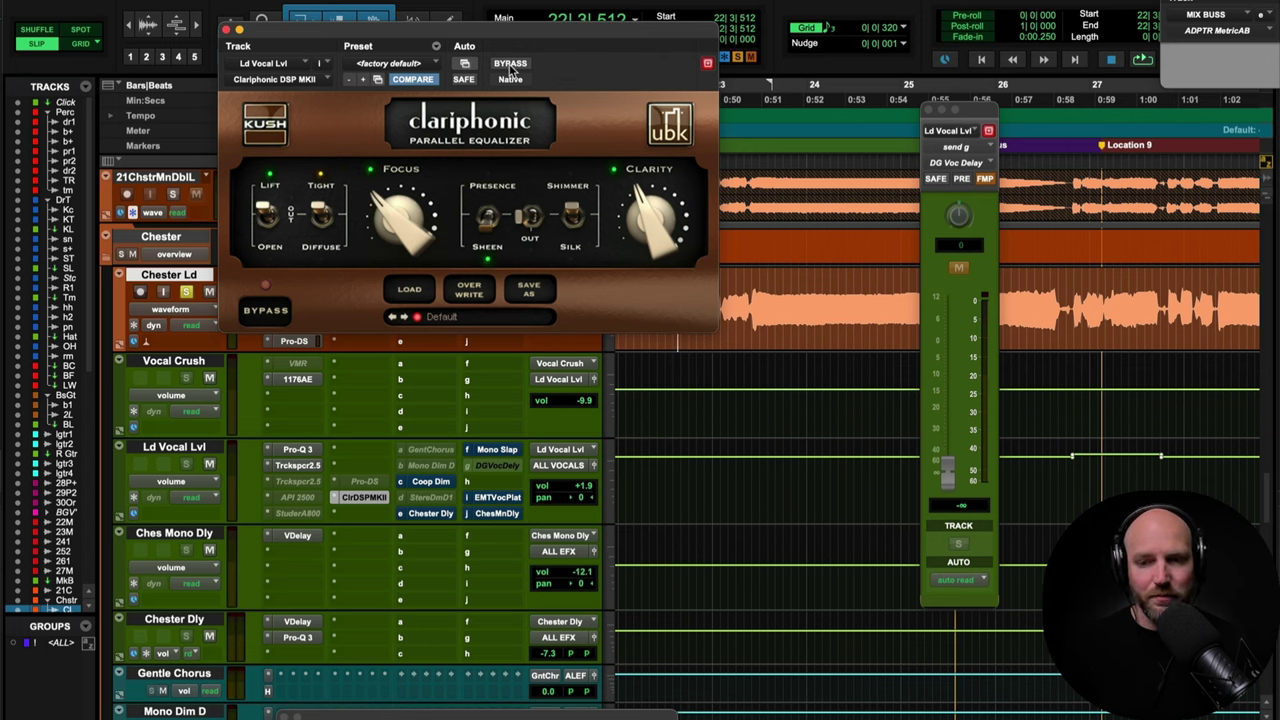
pyautogui.press('space')
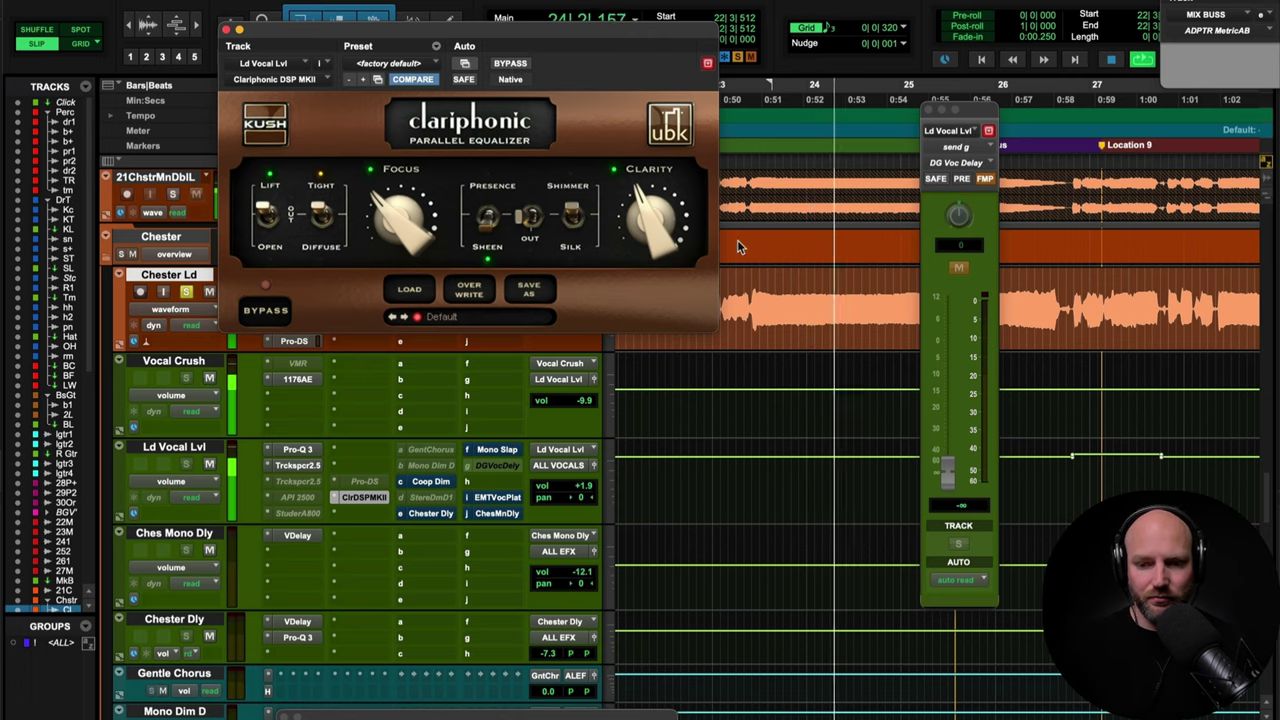
# Step: Play the Chester Ld vocal from 26|4|362 to compare the Clariphonic DSP MKII bypassed and active, and close the plug-in
pyautogui.press('space')
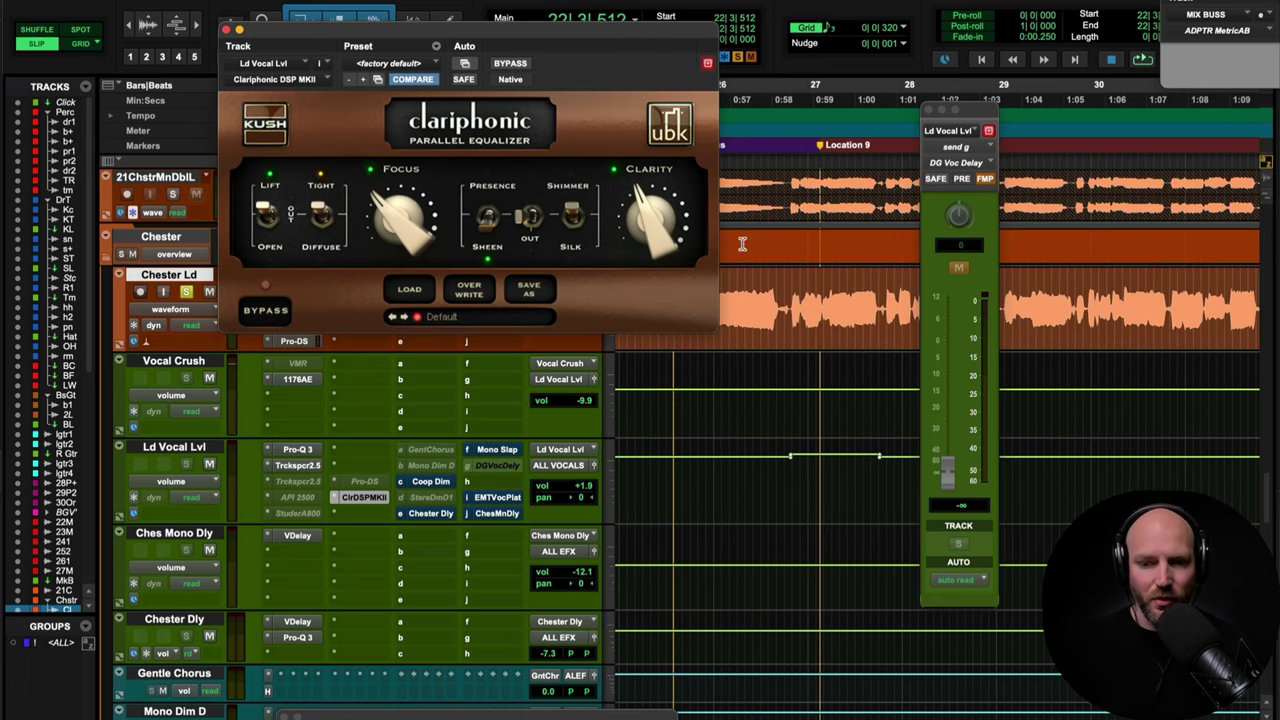
pyautogui.click(790, 295)
pyautogui.press('space')
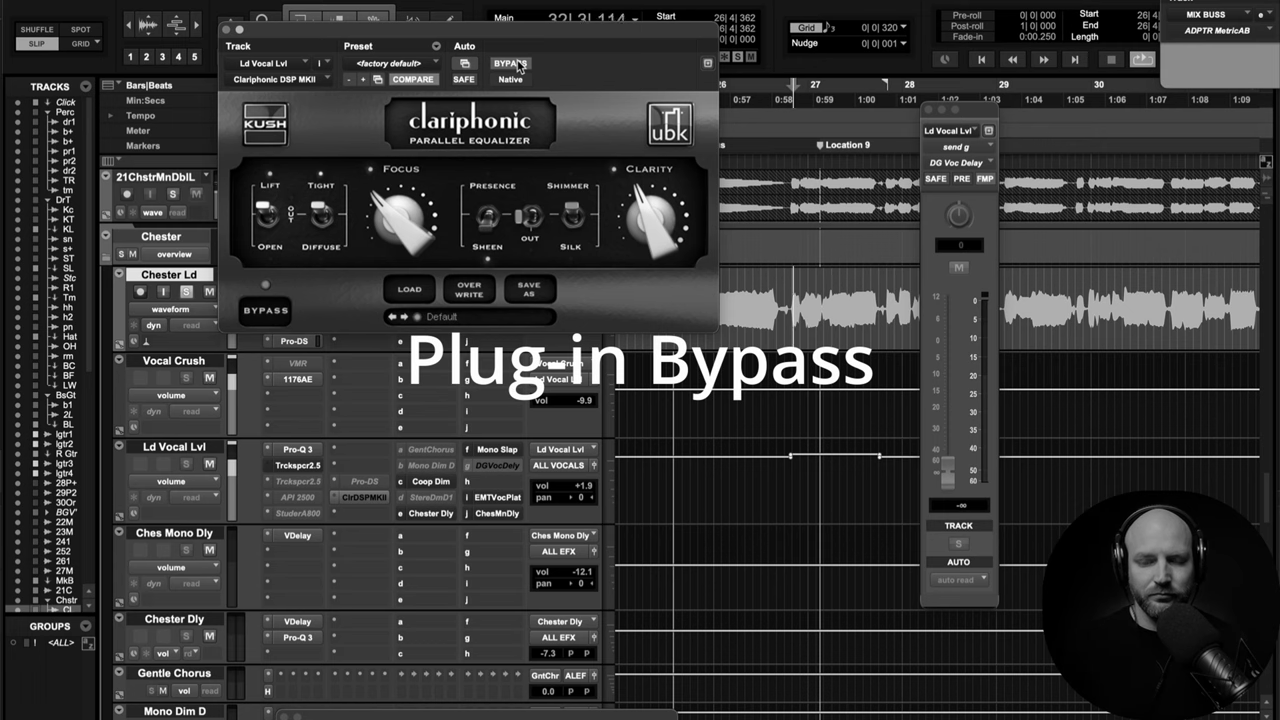
pyautogui.press('space')
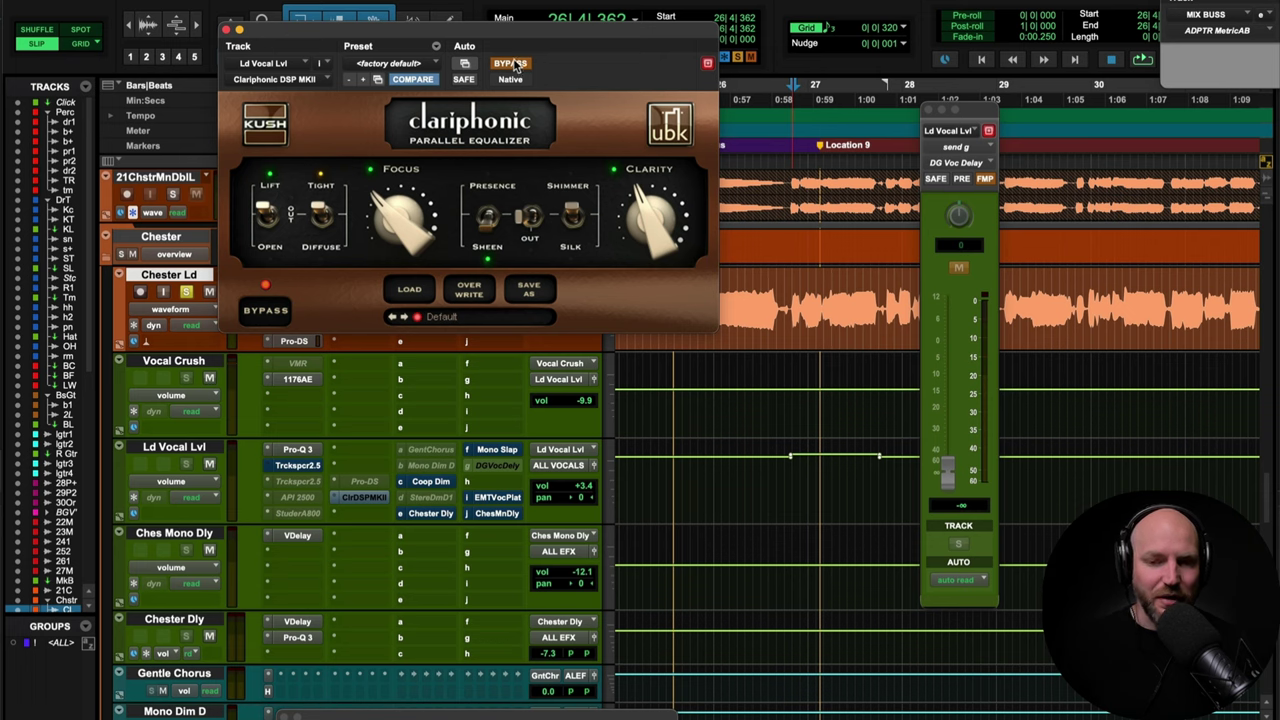
pyautogui.click(515, 65)
pyautogui.click(225, 31)
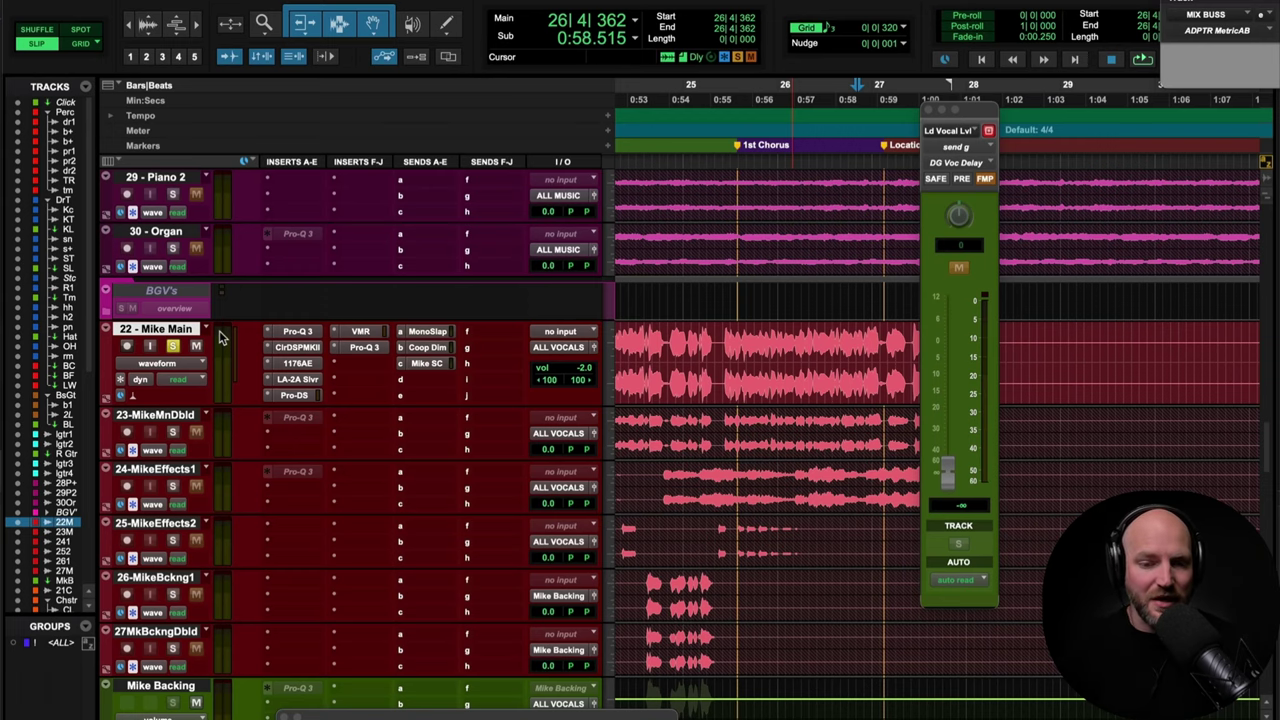
# Step: Inspect the Pro-Q 3 low-cut filter on the 22 - Mike Main track while playing the vocal from 26|4|362
pyautogui.click(296, 336)
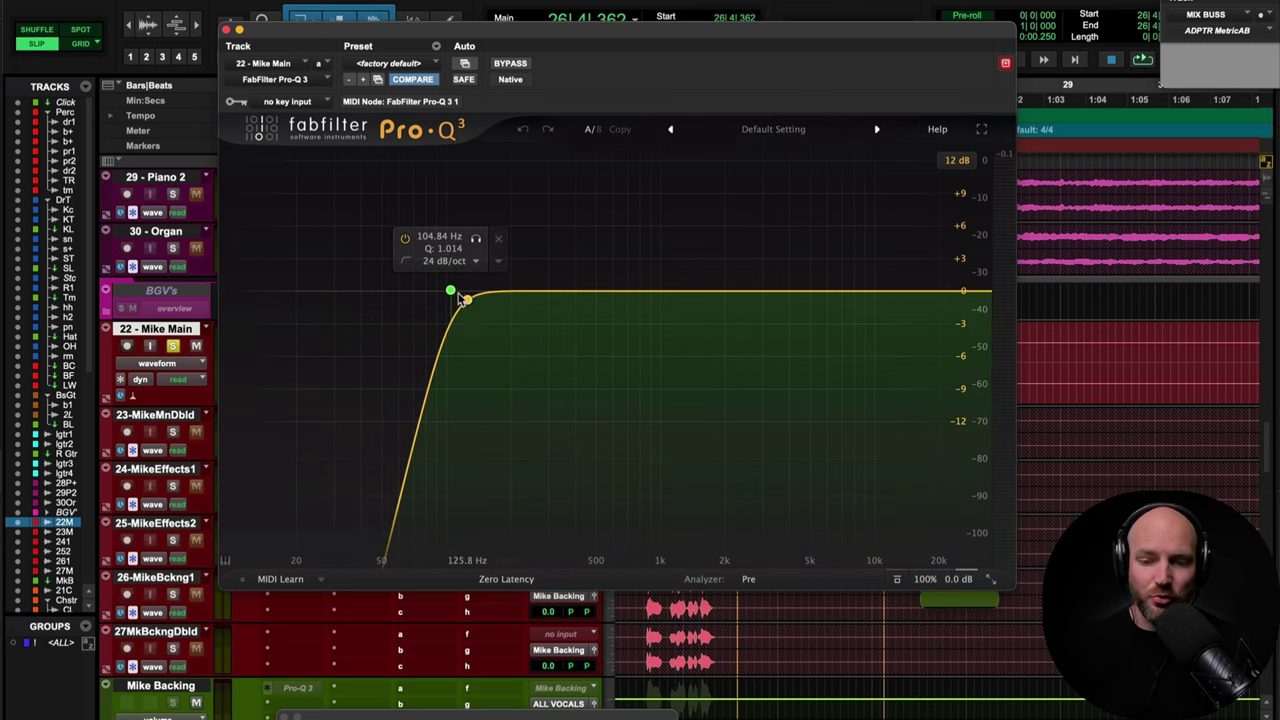
pyautogui.click(226, 30)
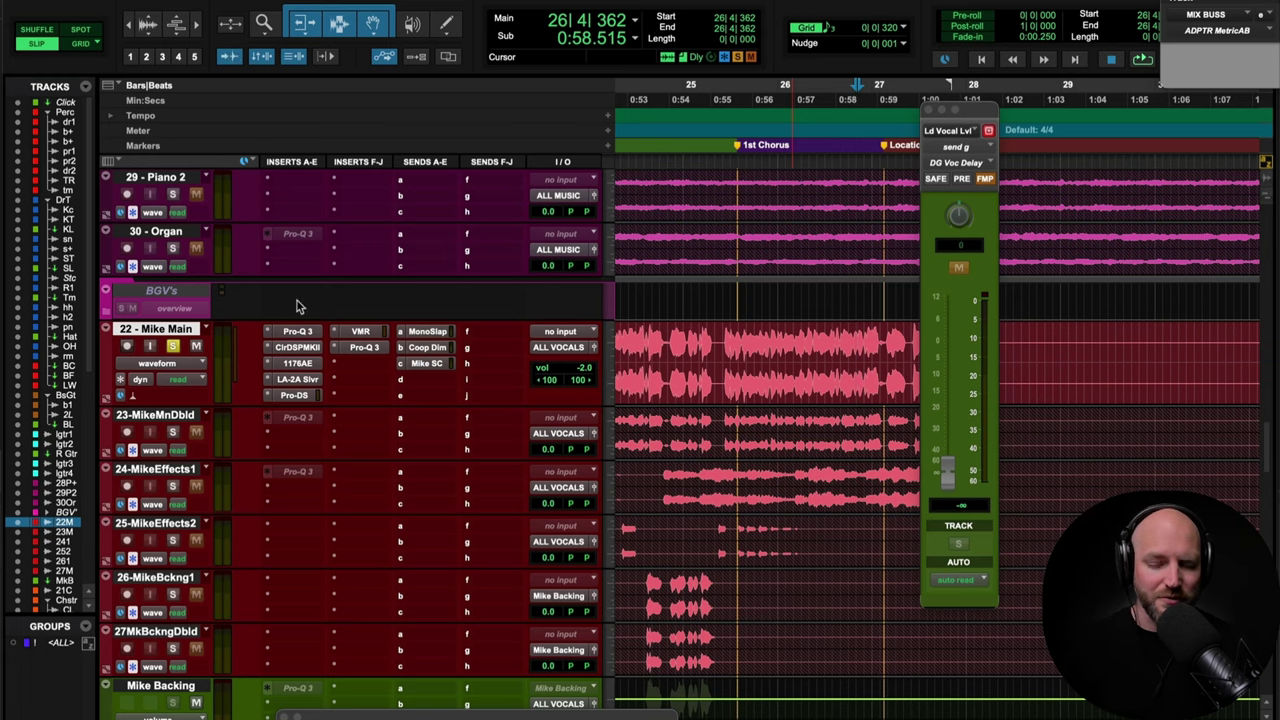
pyautogui.click(297, 331)
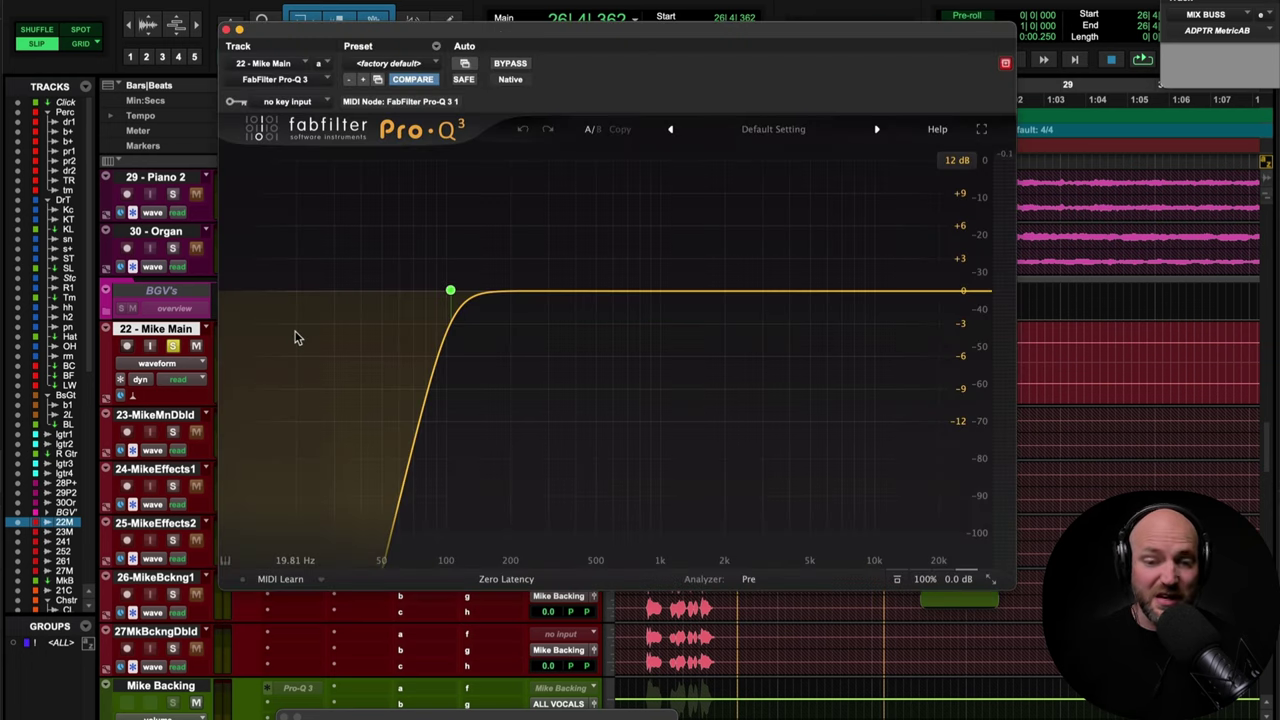
pyautogui.press('space')
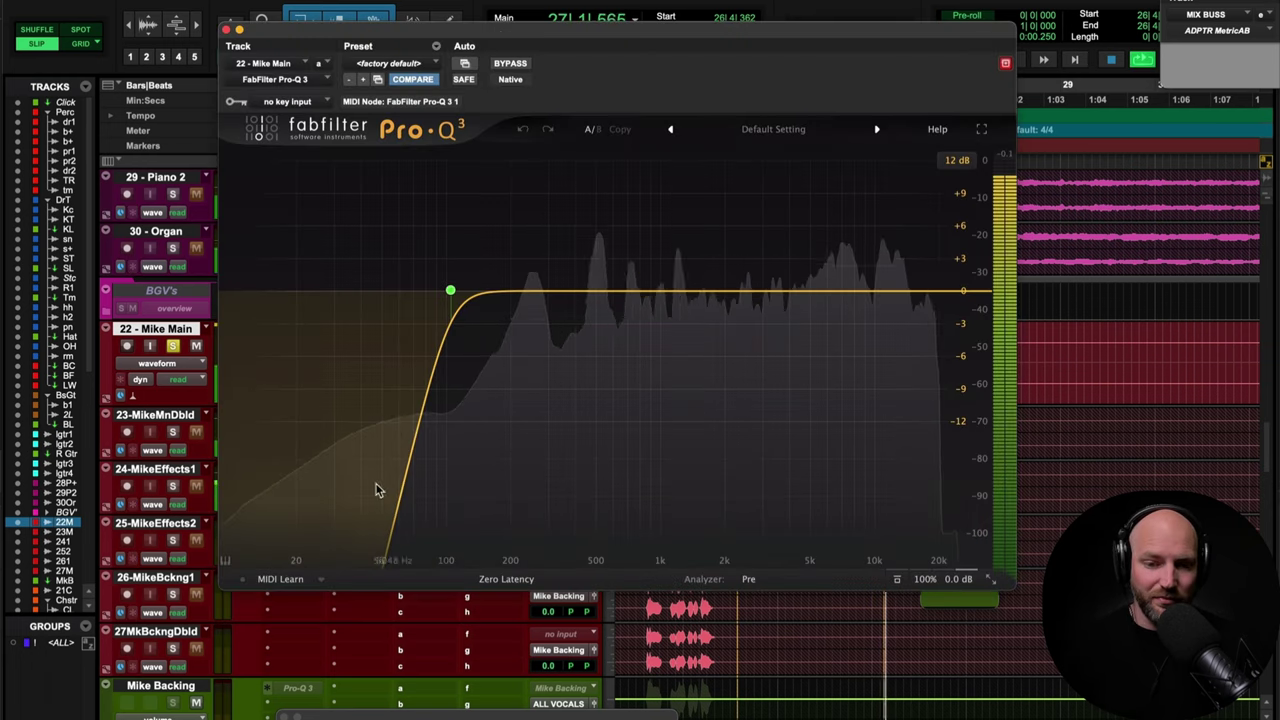
pyautogui.click(226, 30)
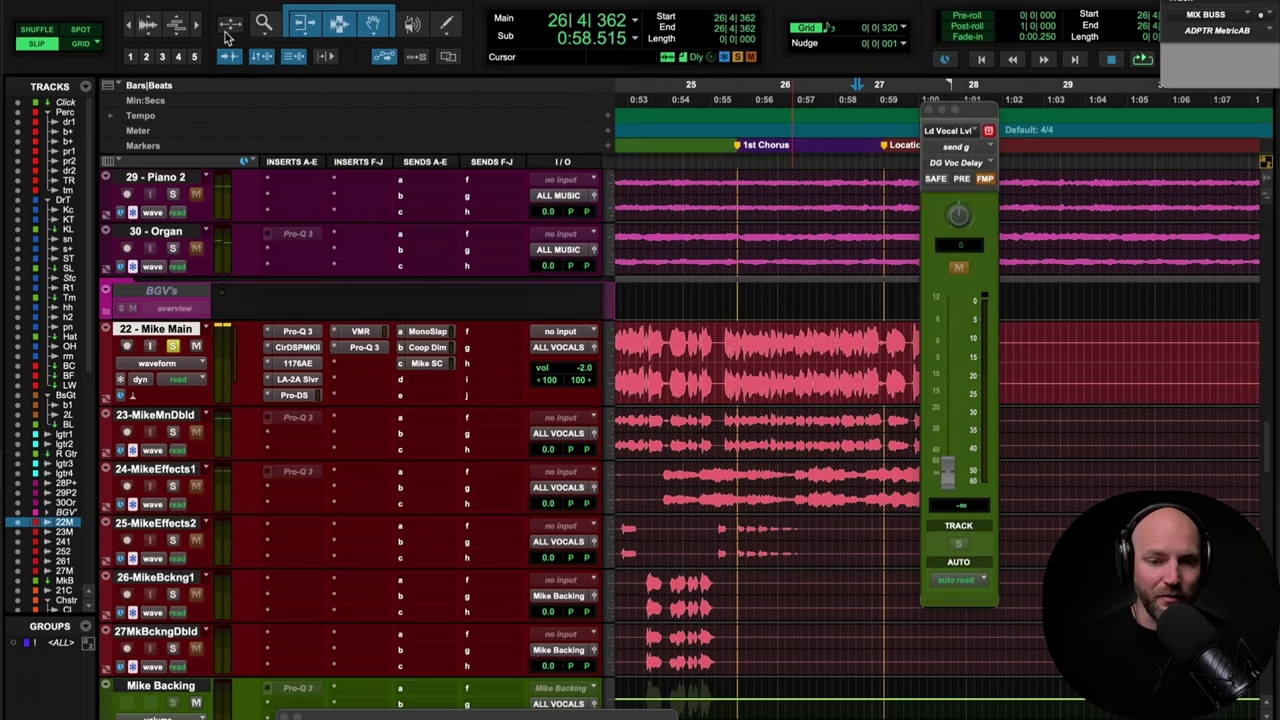
# Step: Inspect the Clariphonic DSP MKII and 1176AE on the 22 - Mike Main track, playing the vocal through the compressor
pyautogui.click(297, 347)
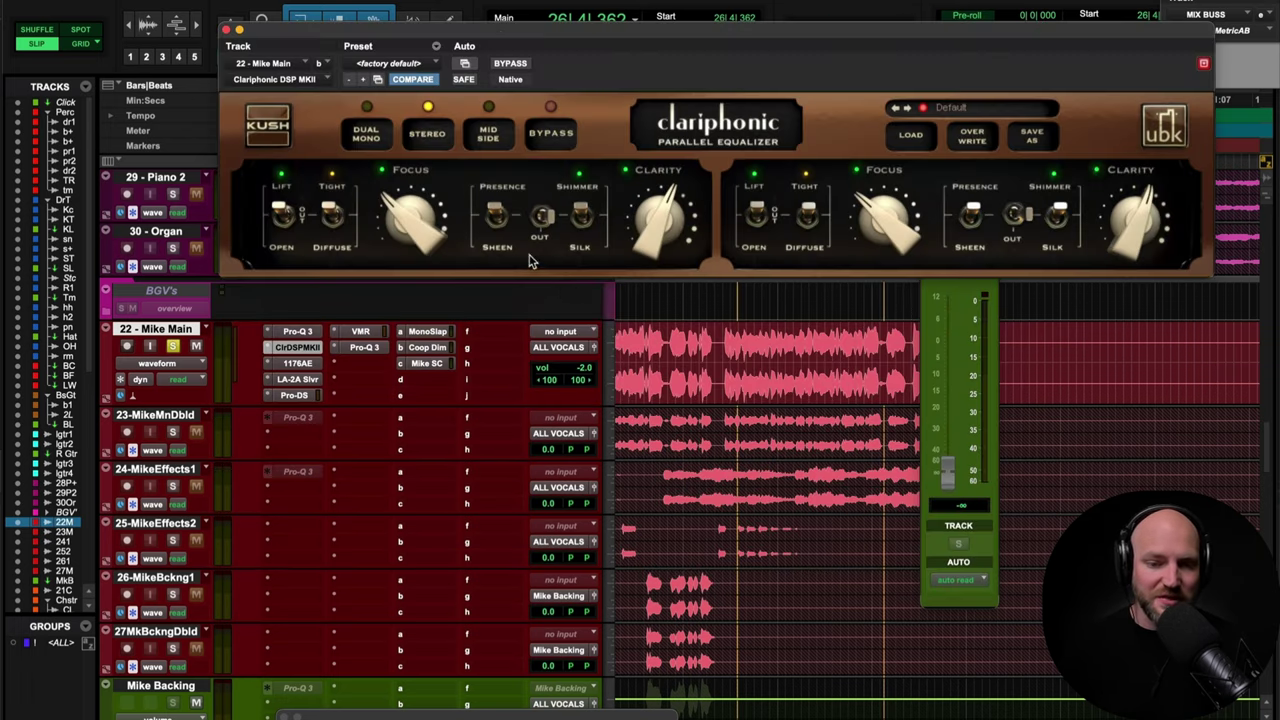
pyautogui.click(293, 365)
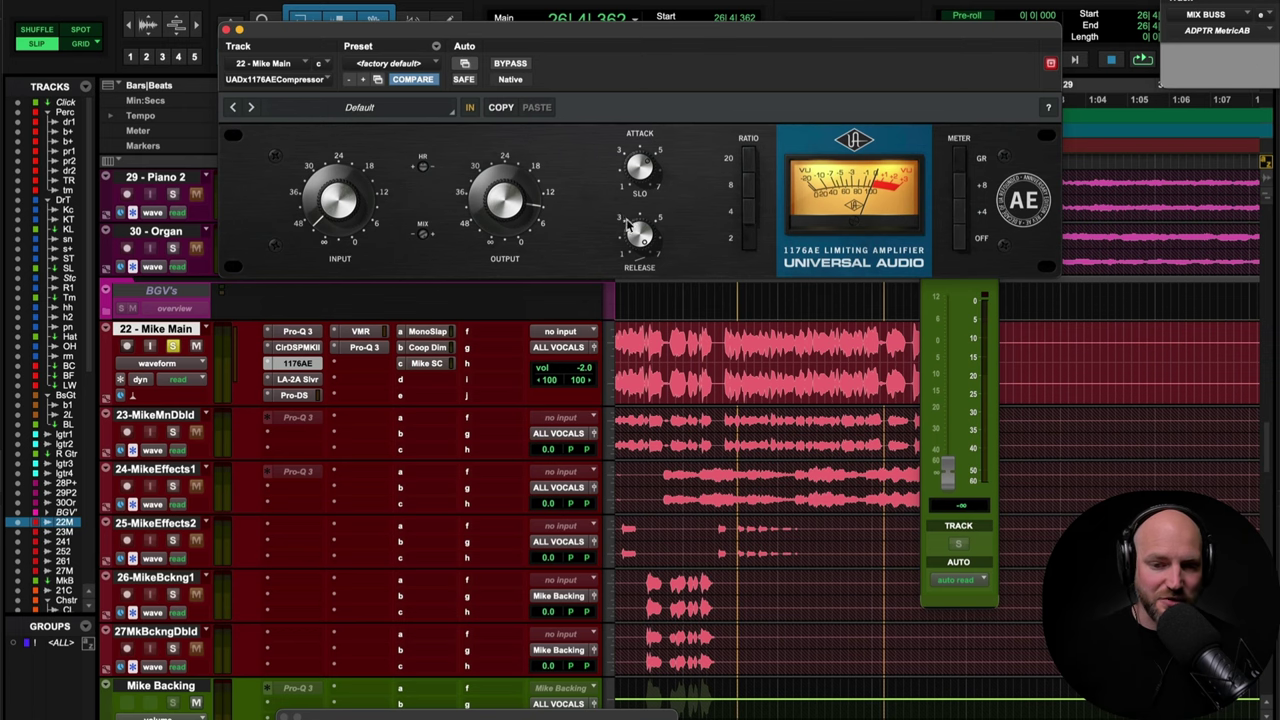
pyautogui.press('space')
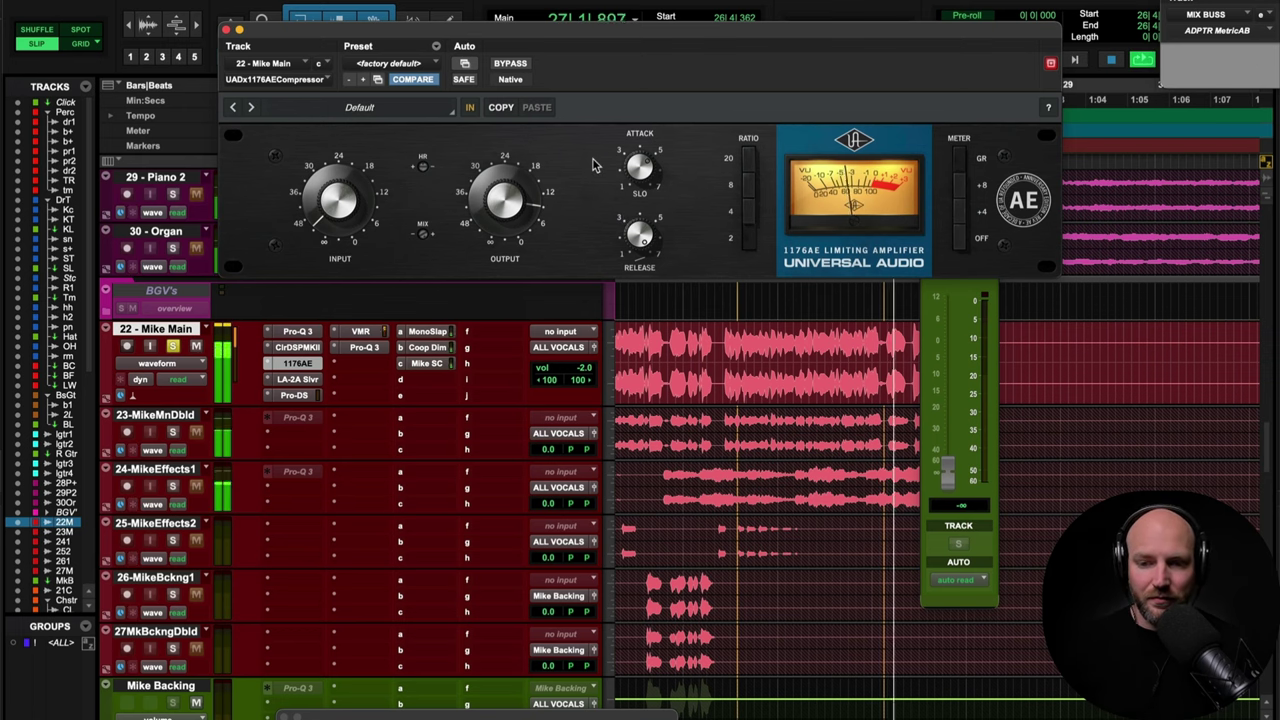
pyautogui.press('space')
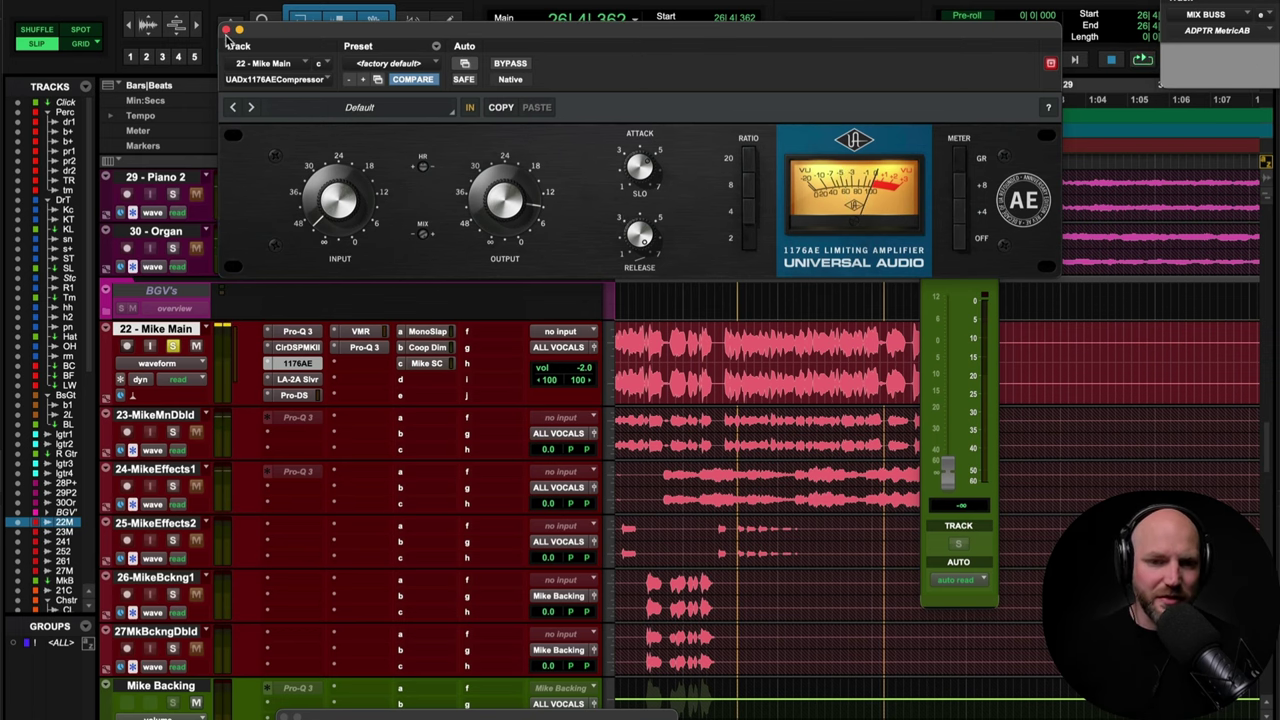
pyautogui.click(227, 31)
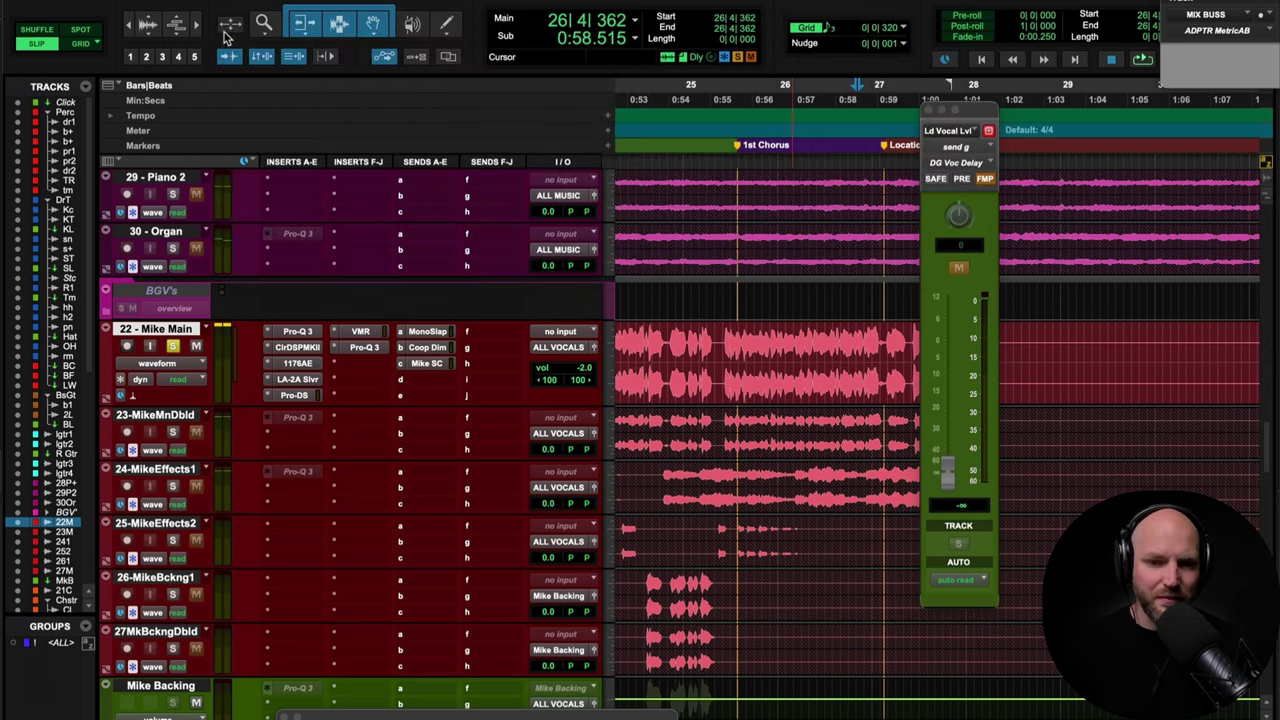
# Step: Inspect the LA-2A Silver on the 22 - Mike Main track while playing the vocal from 26|4|362
pyautogui.rightClick(298, 382)
pyautogui.press('Escape')
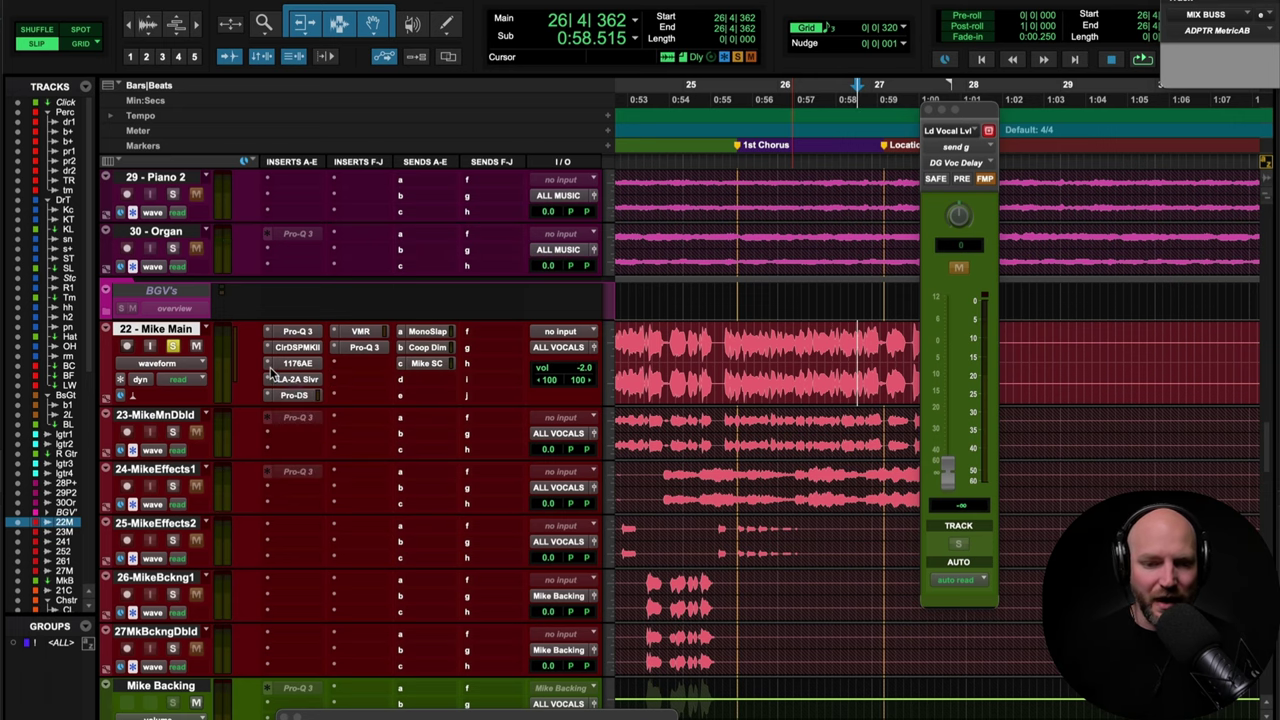
pyautogui.click(296, 382)
pyautogui.press('space')
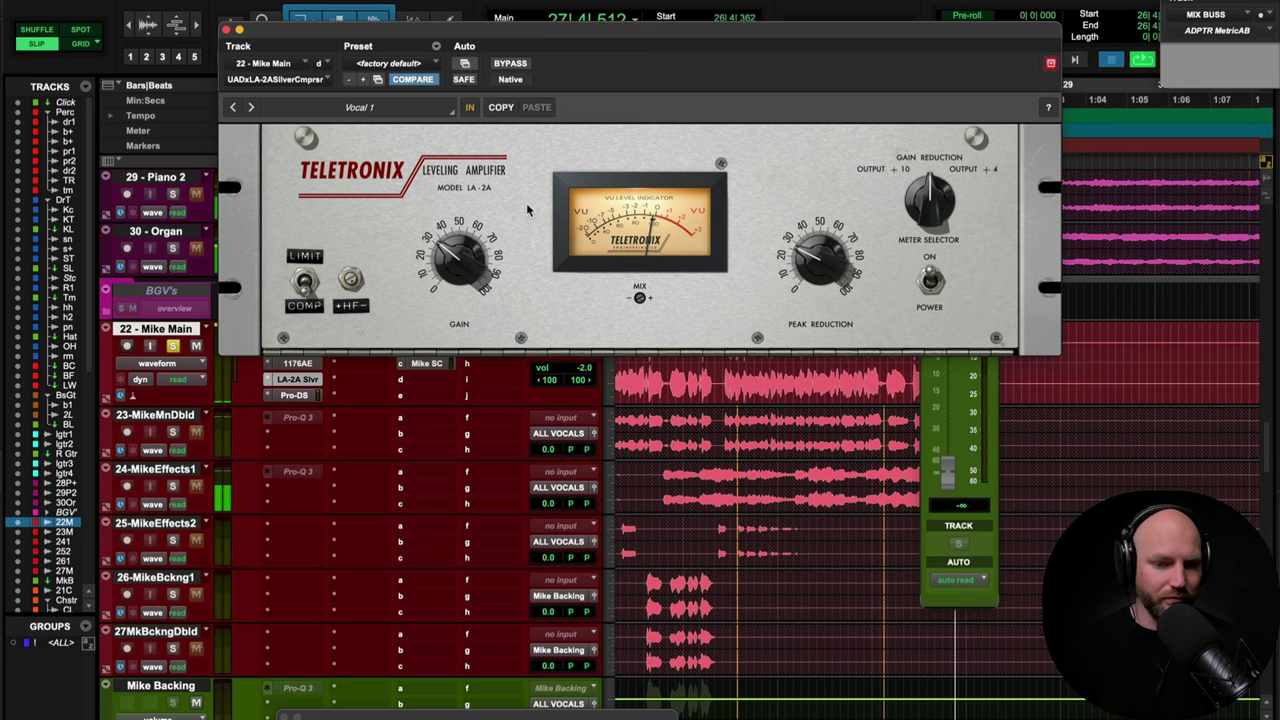
pyautogui.press('space')
pyautogui.click(227, 32)
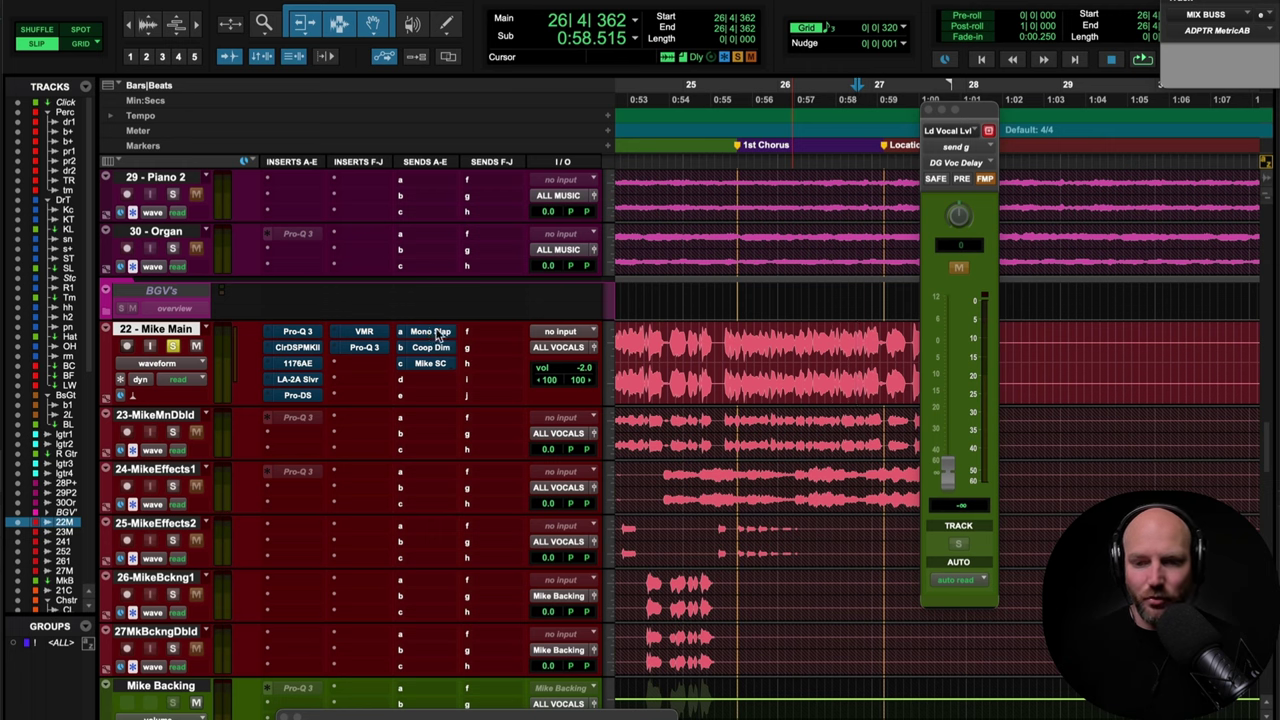
# Step: Mute the sends on 22 - Mike Main and compare the vocal from 25|2|786 with its inserts bypassed and active
pyautogui.press('space')
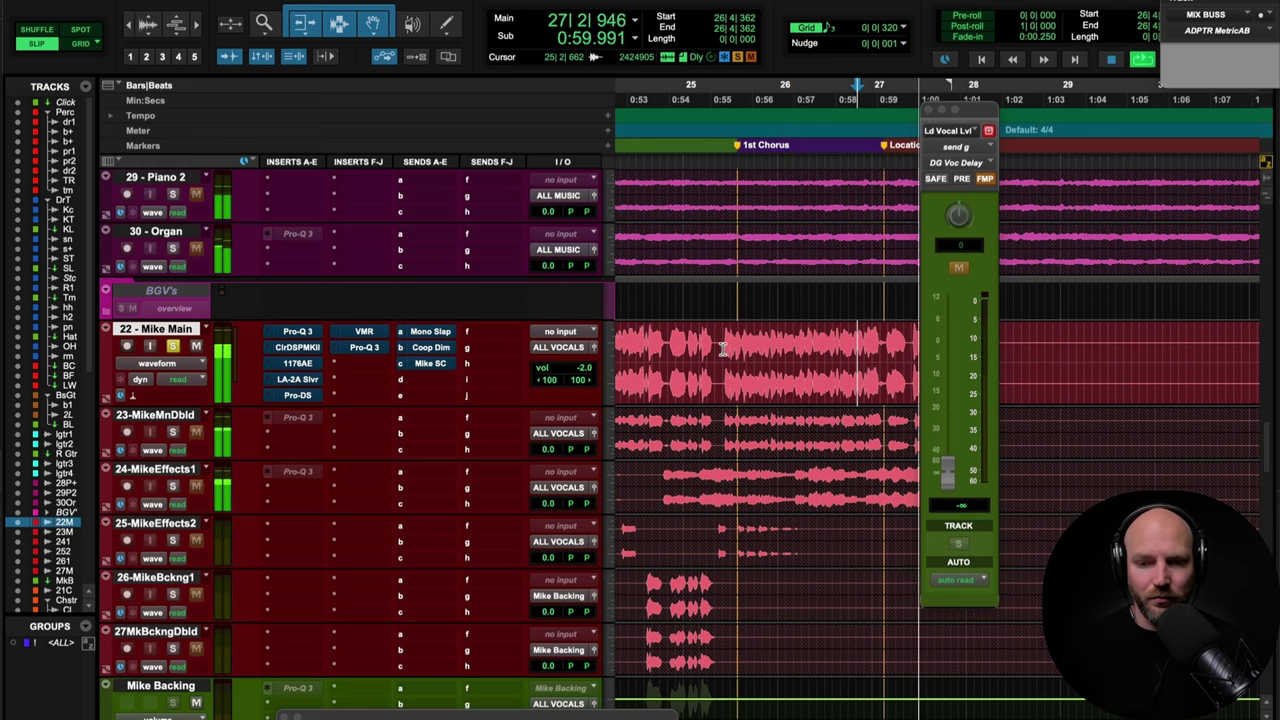
pyautogui.click(725, 348)
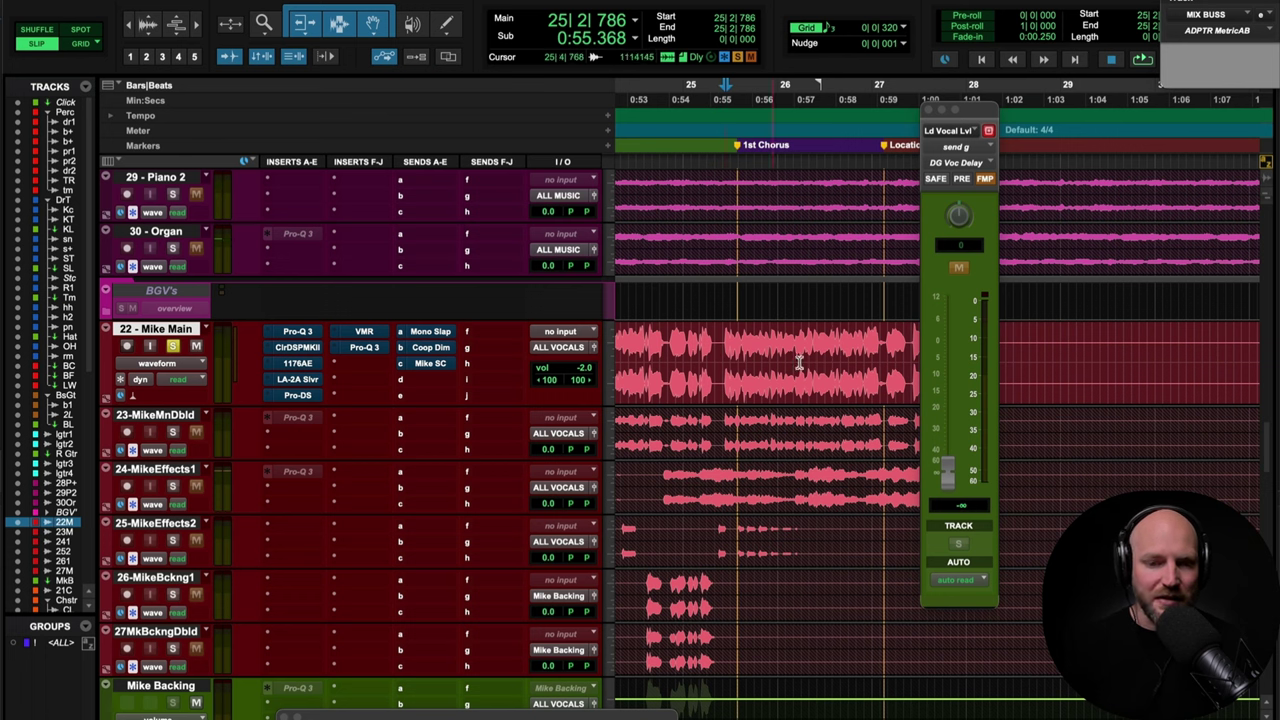
pyautogui.press('space')
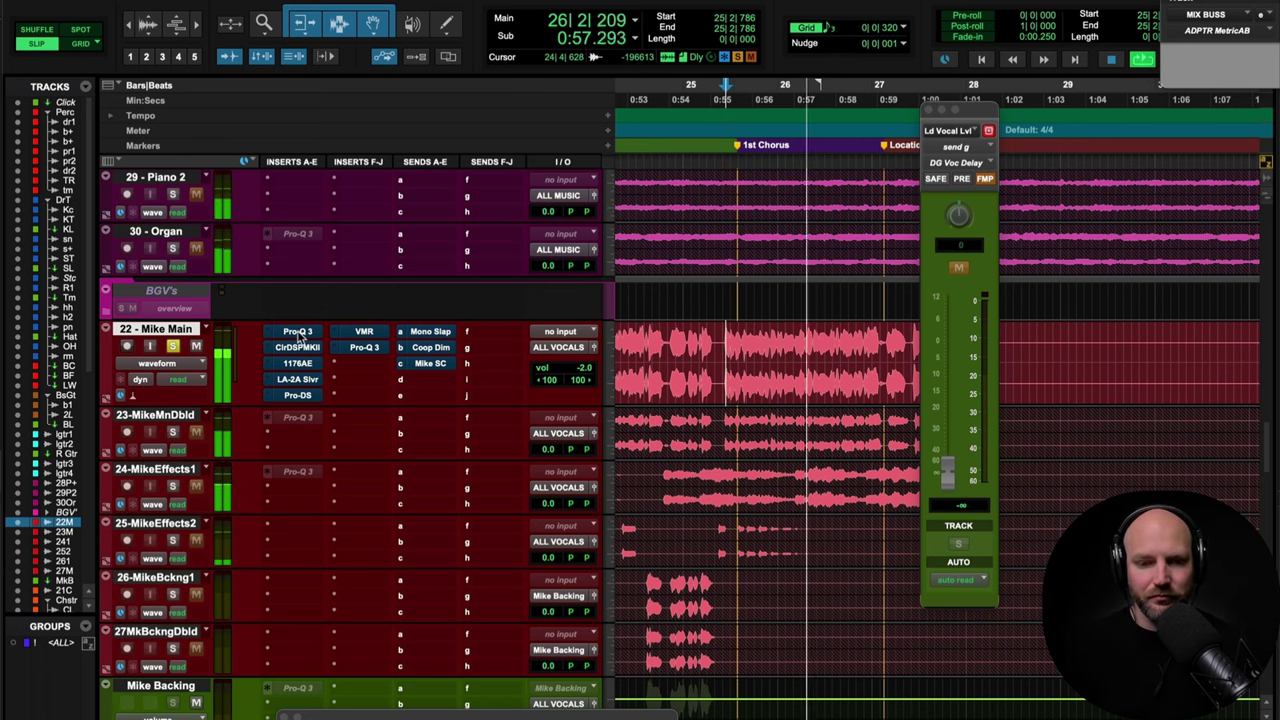
pyautogui.press('space')
pyautogui.press('space')
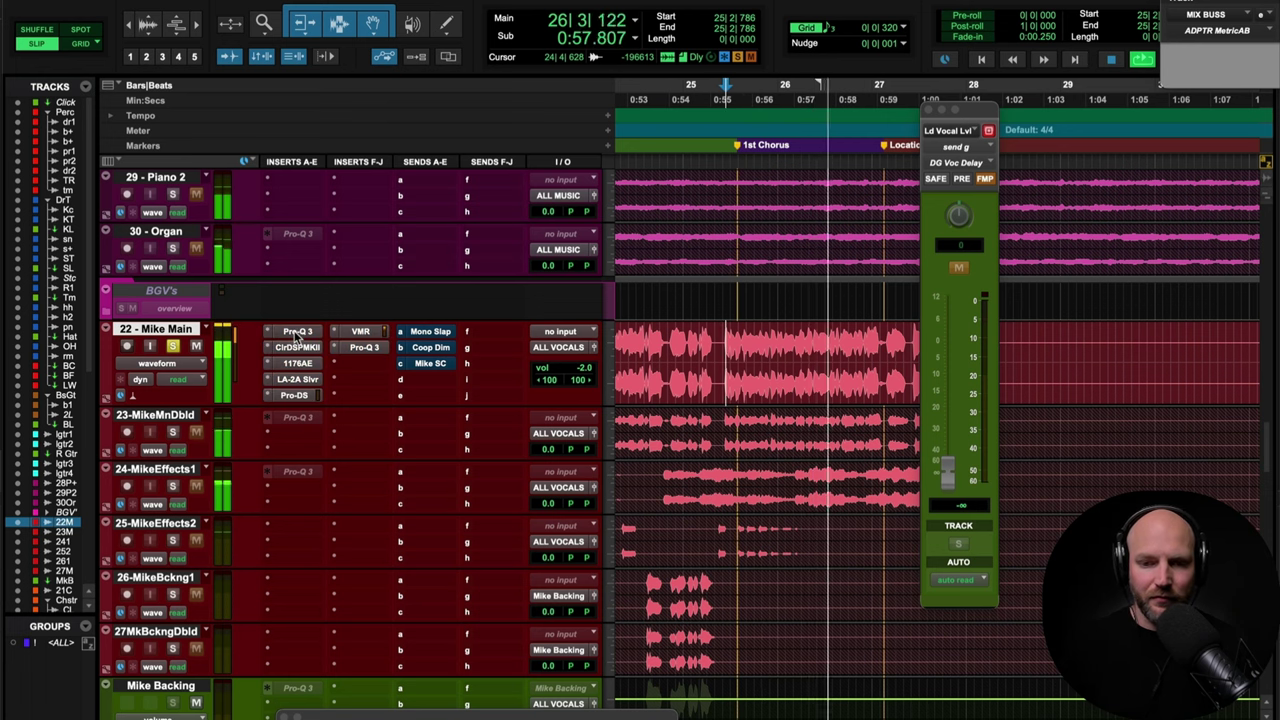
pyautogui.press('space')
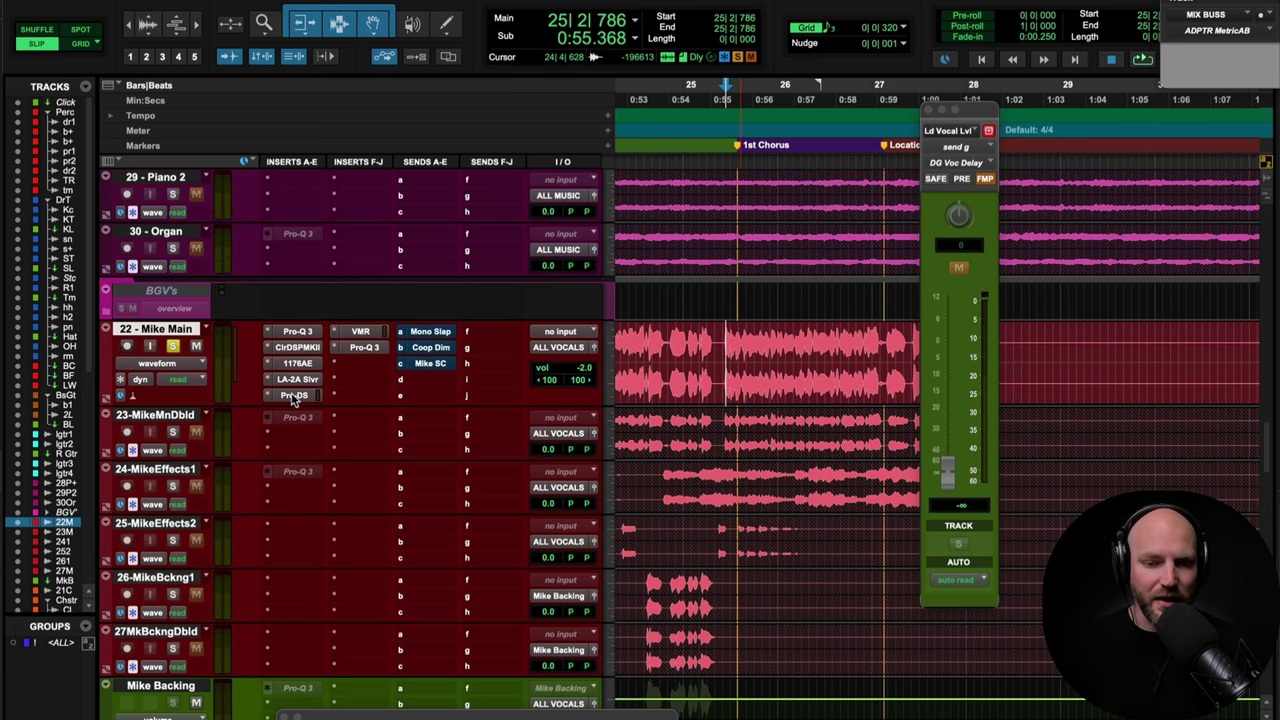
# Step: Audition the Pro-DS on the 22 - Mike Main track from 25|2|786, comparing it active and bypassed
pyautogui.click(292, 395)
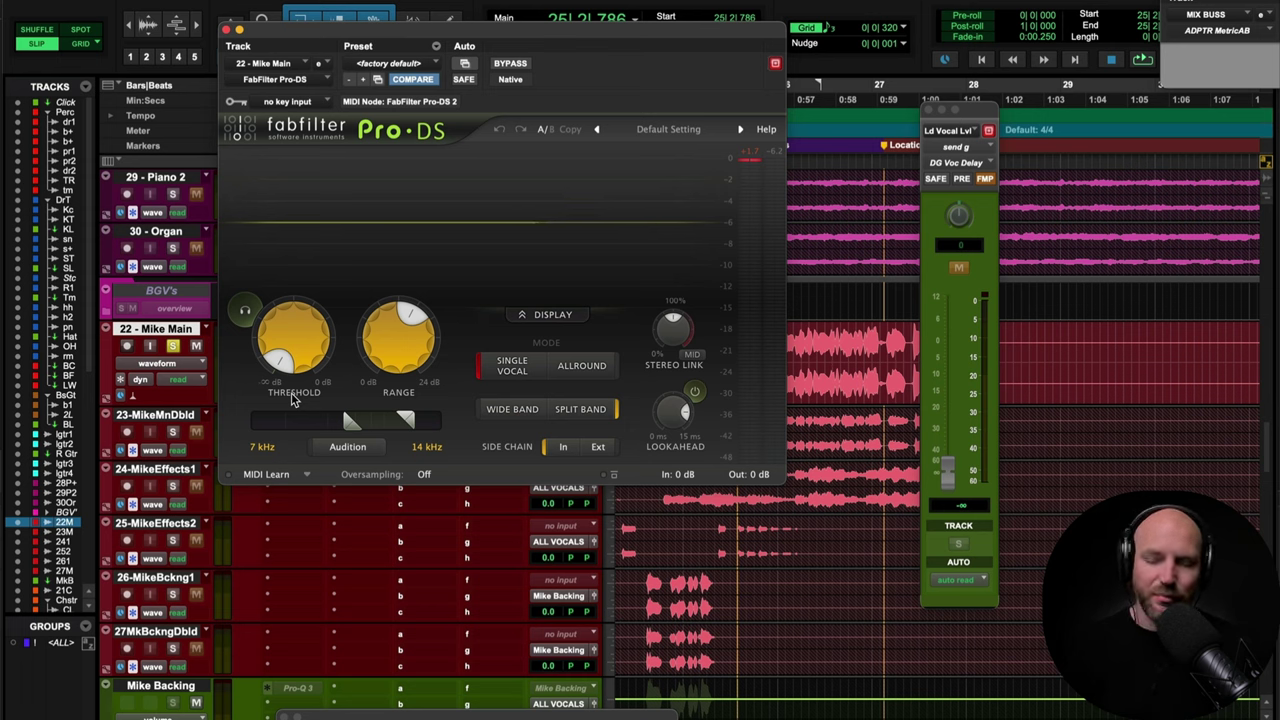
pyautogui.press('space')
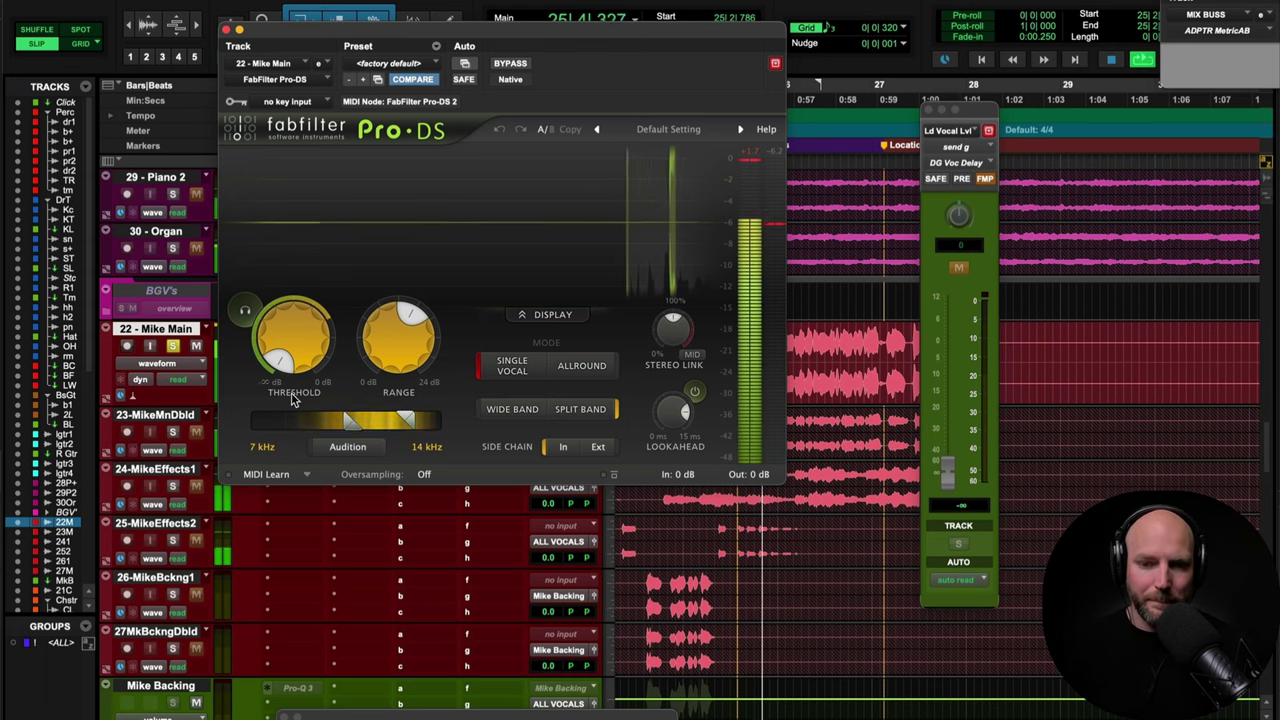
pyautogui.click(511, 63)
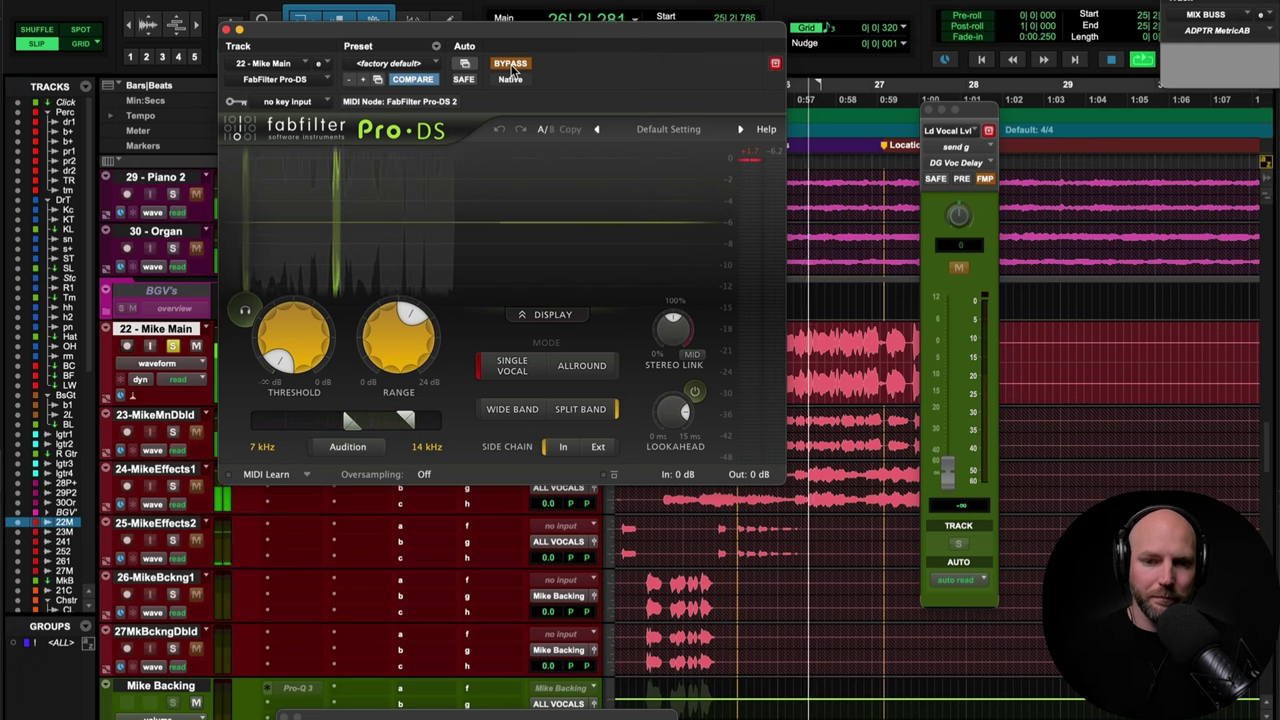
pyautogui.click(511, 63)
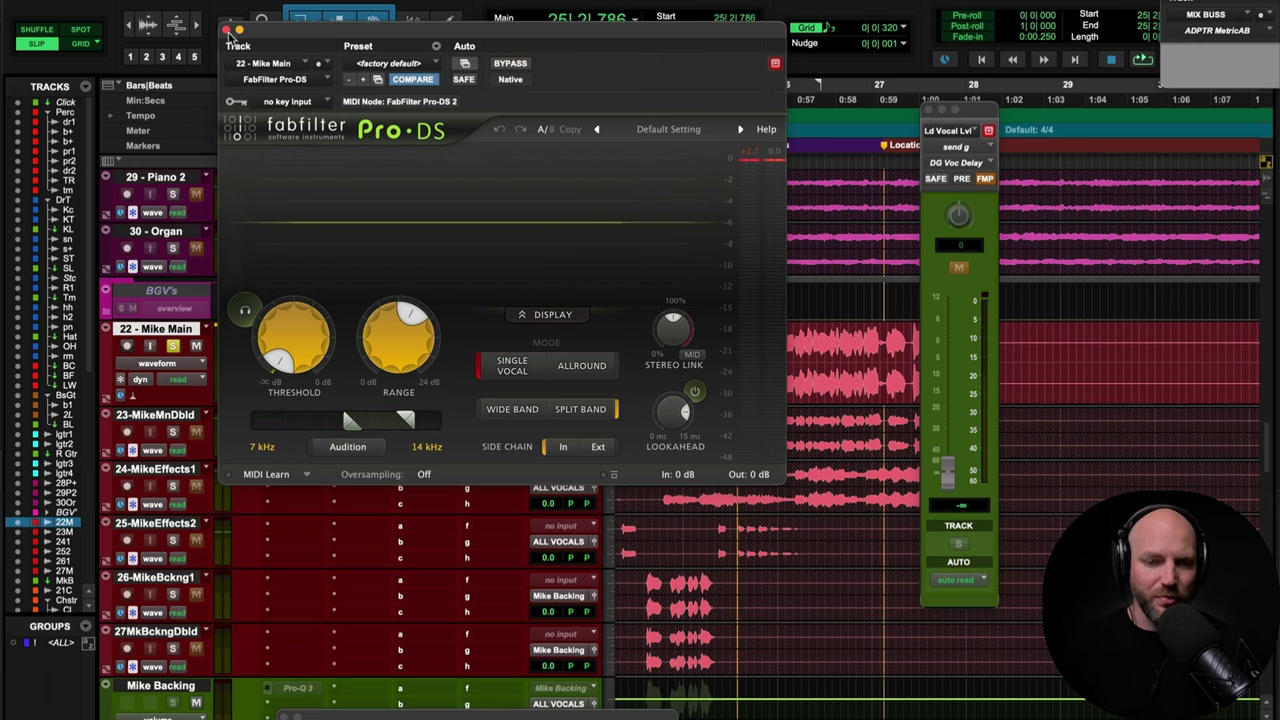
pyautogui.click(226, 30)
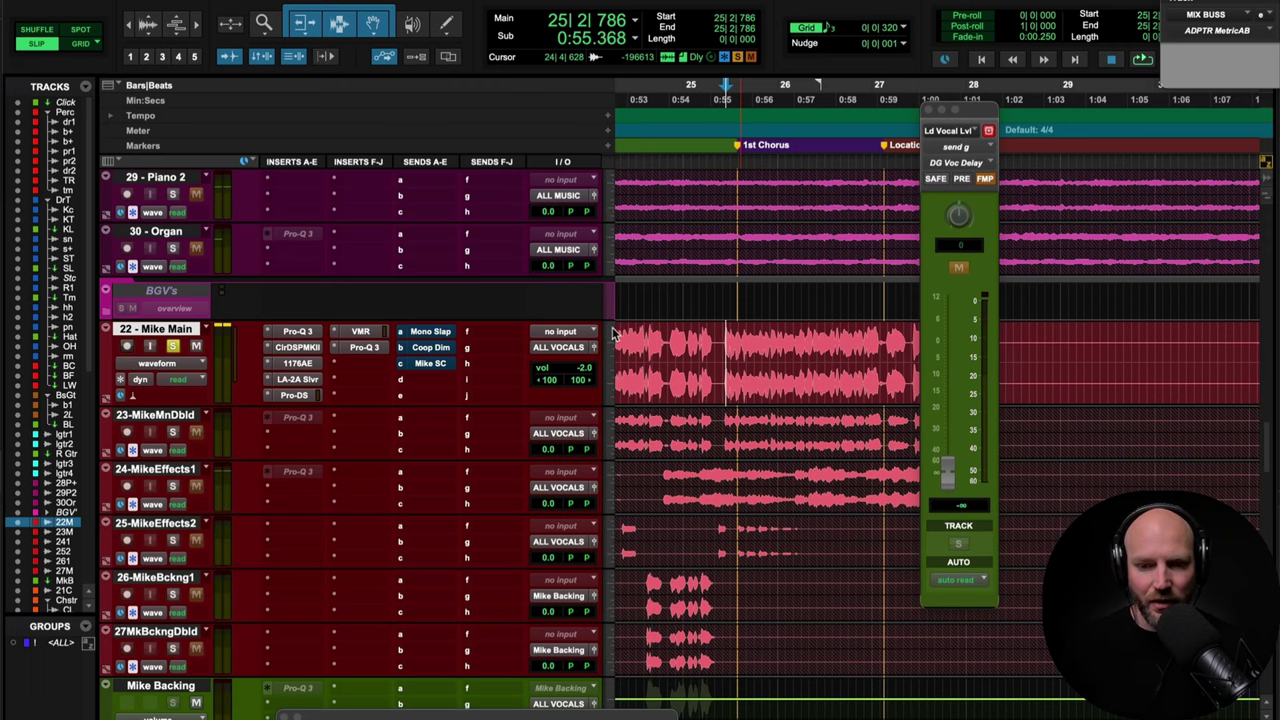
# Step: Inspect the FG-Stress and Trimmer modules in the Virtual Mix Rack on the 22 - Mike Main track
pyautogui.click(361, 332)
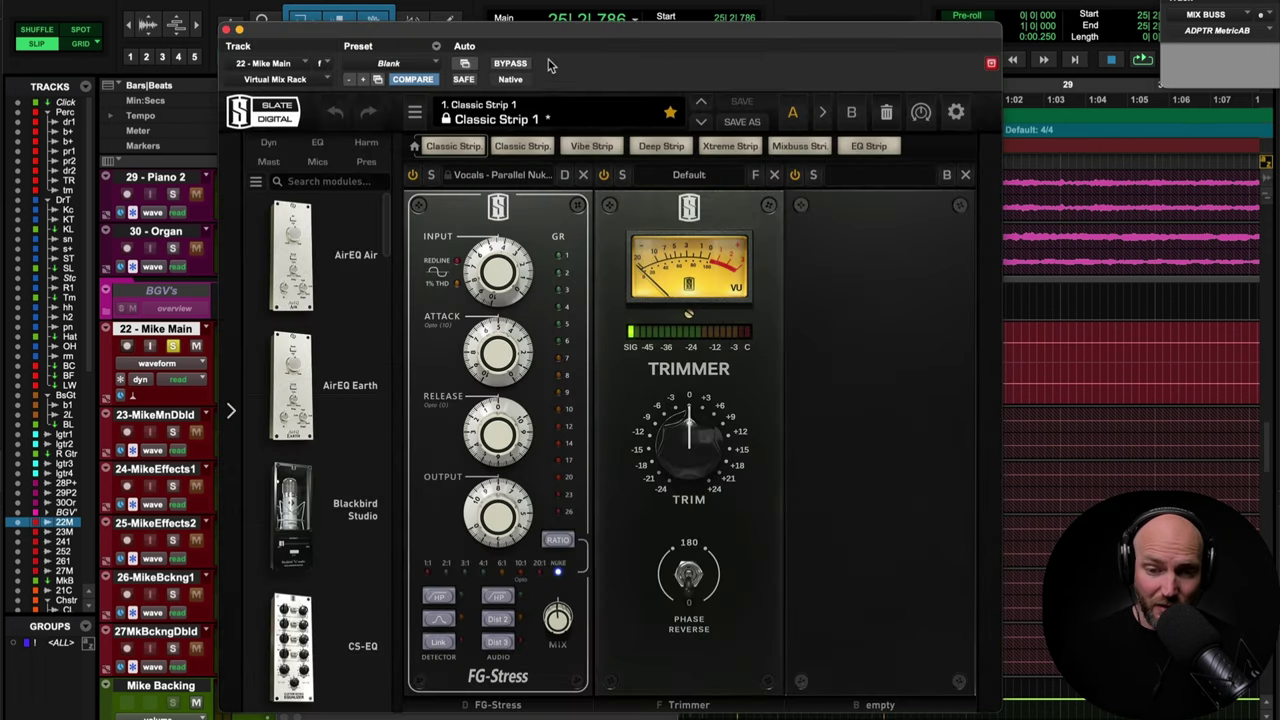
pyautogui.moveTo(544, 42); pyautogui.dragTo(615, 10)
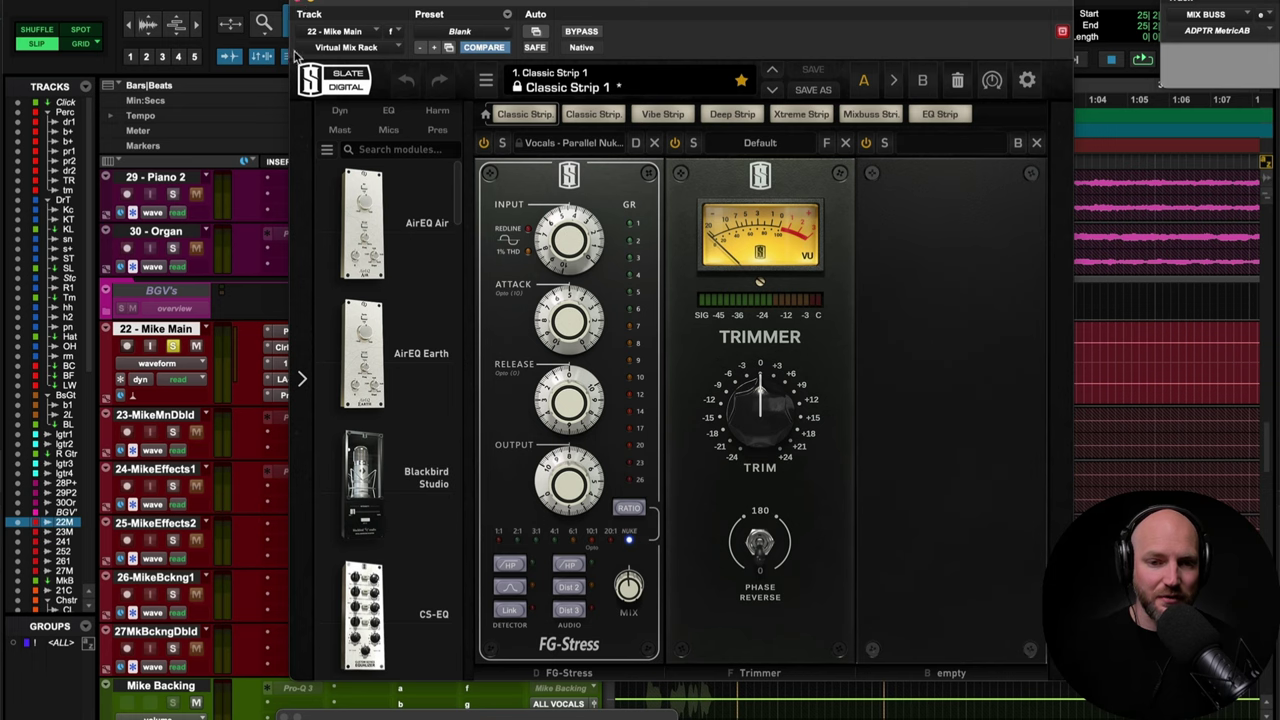
pyautogui.click(299, 6)
# Step: Select the Vocal Crush track to review its parallel setup, and return to the 22 - Mike Main track
pyautogui.scroll(-10, 226, 330)
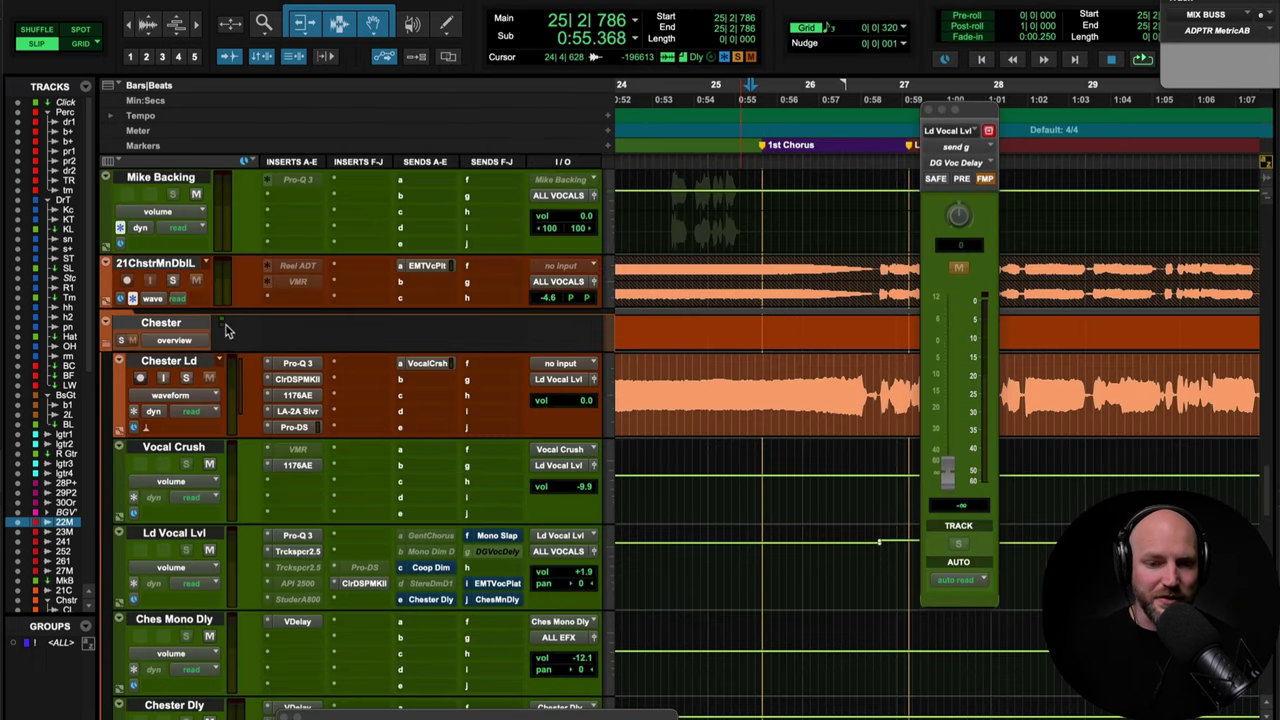
pyautogui.click(183, 456)
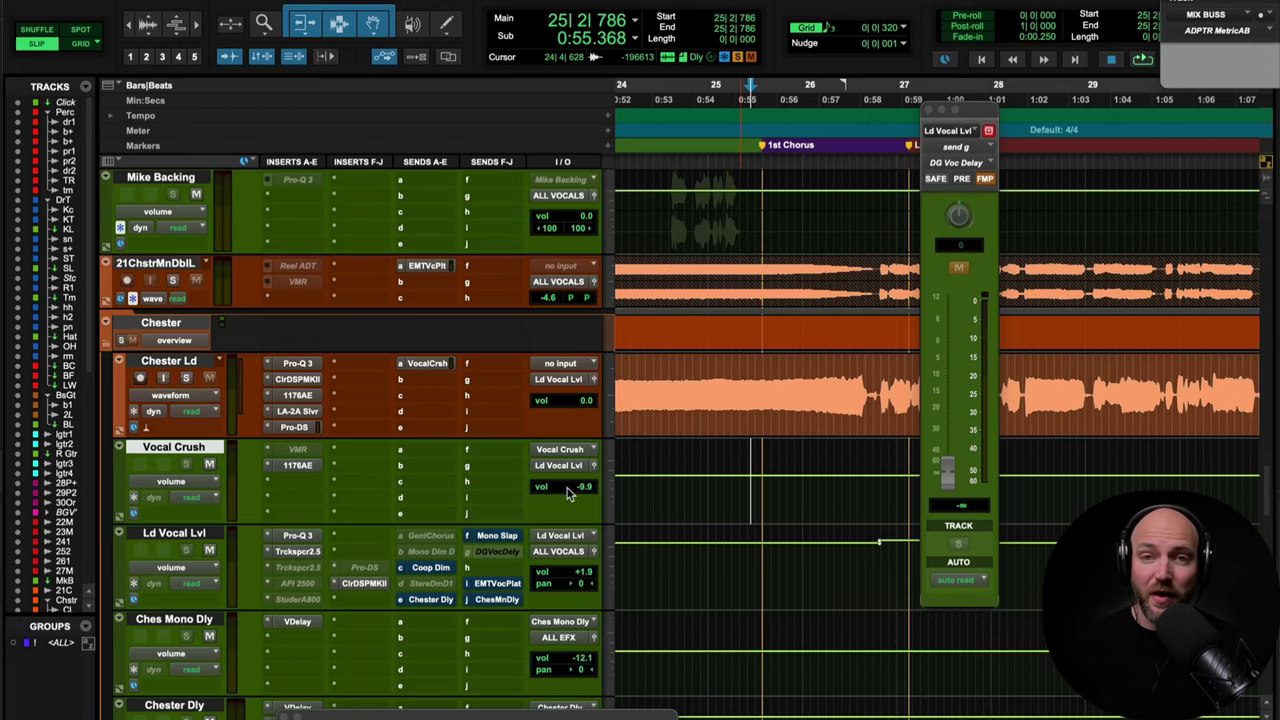
pyautogui.scroll(12, 567, 493)
pyautogui.scroll(-3, 567, 493)
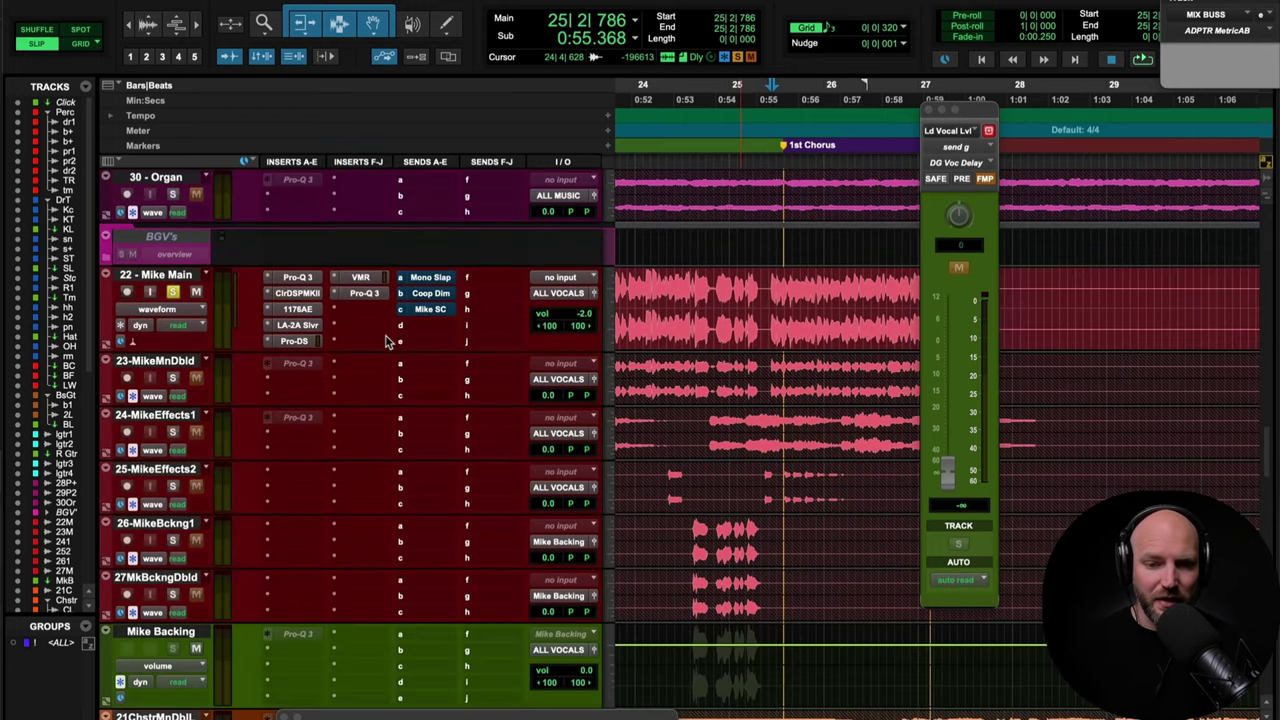
# Step: Audition the 22 - Mike Main vocal from 25|2|786 with the Virtual Mix Rack active and bypassed, and close the plug-in
pyautogui.click(361, 277)
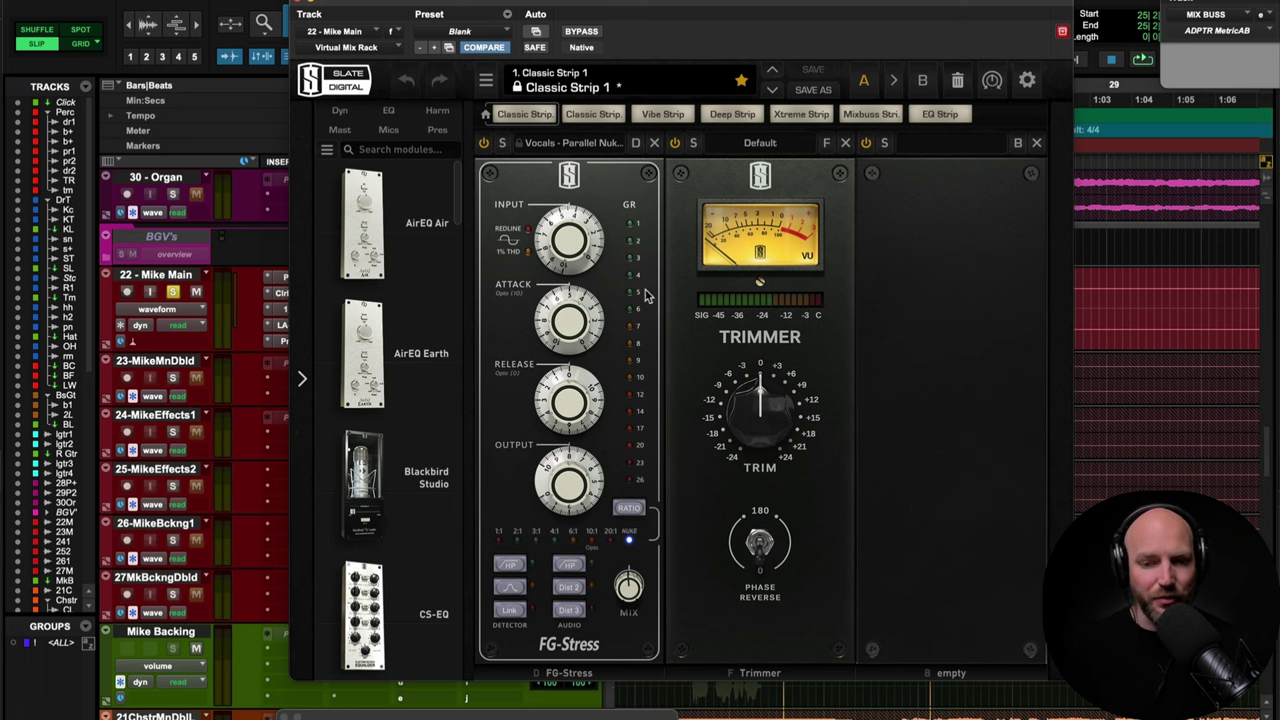
pyautogui.press('space')
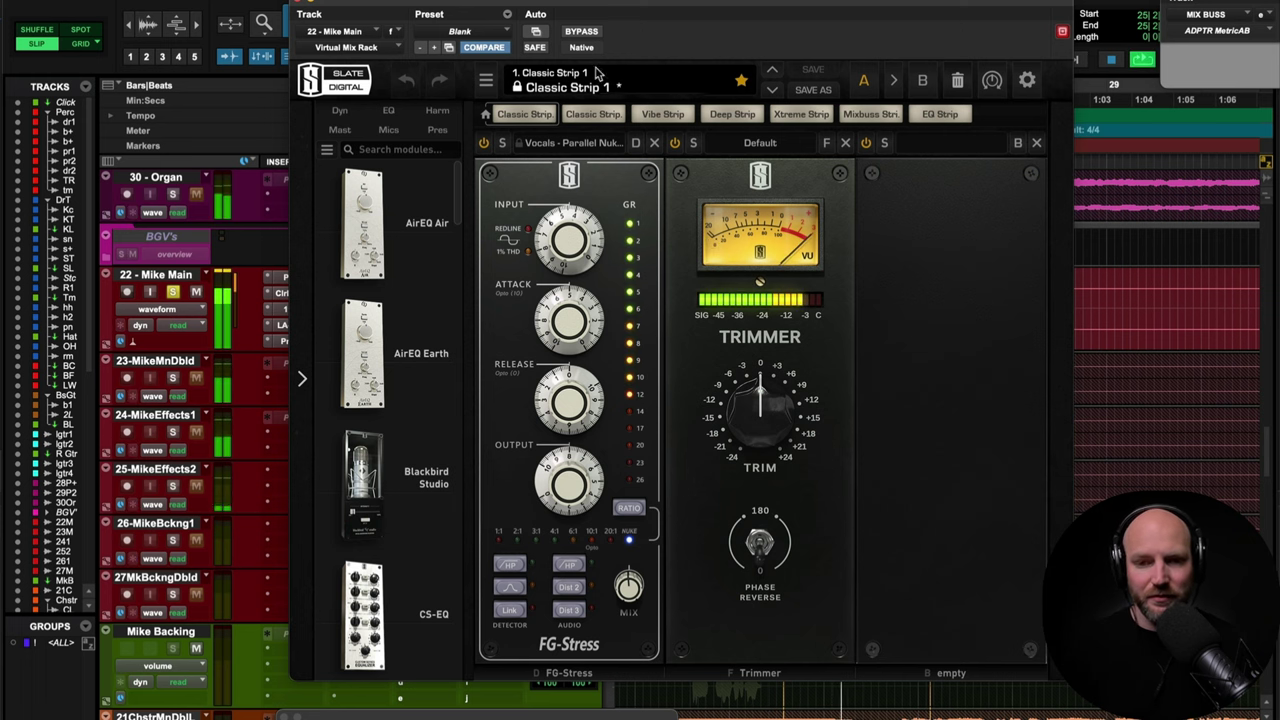
pyautogui.click(590, 33)
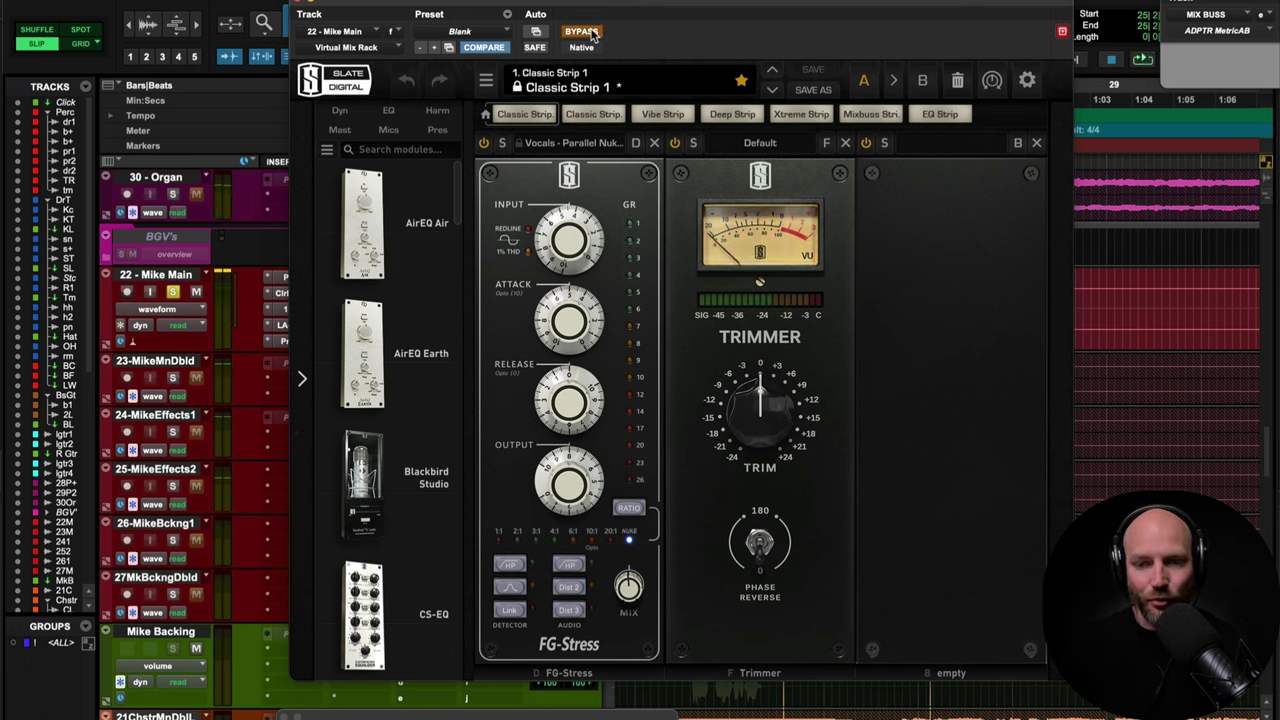
pyautogui.click(590, 33)
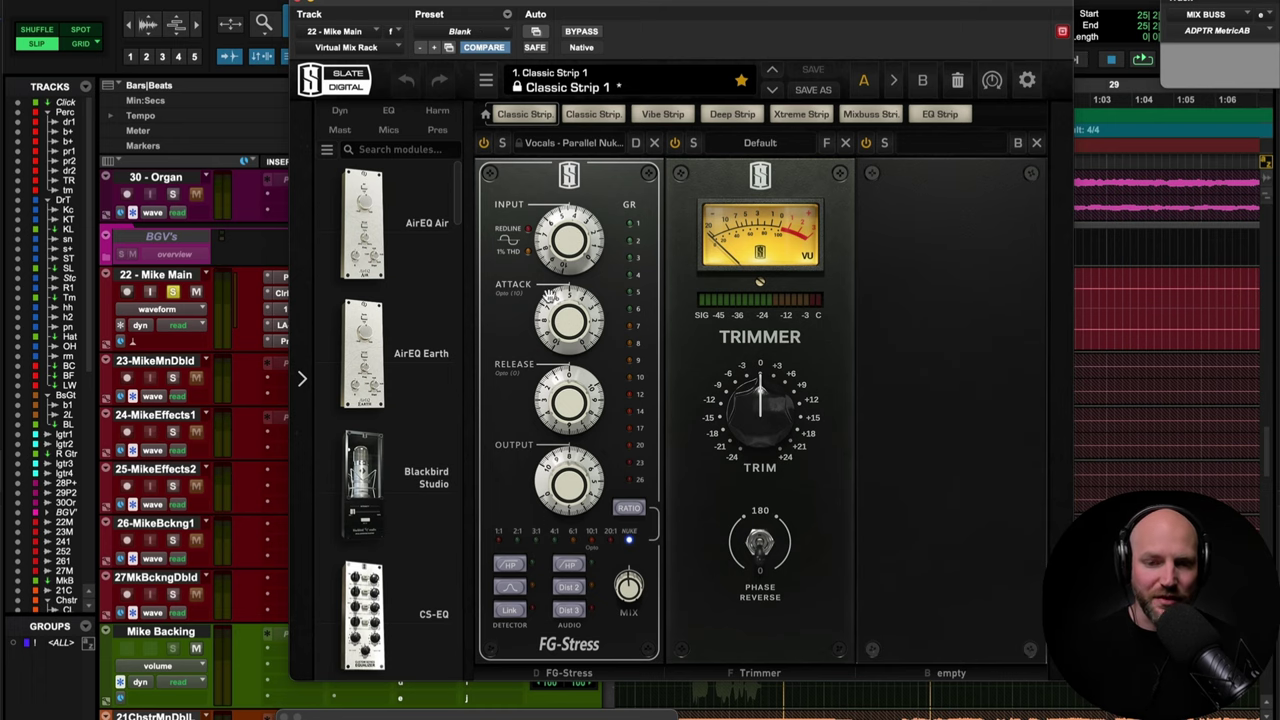
pyautogui.press('super+w')
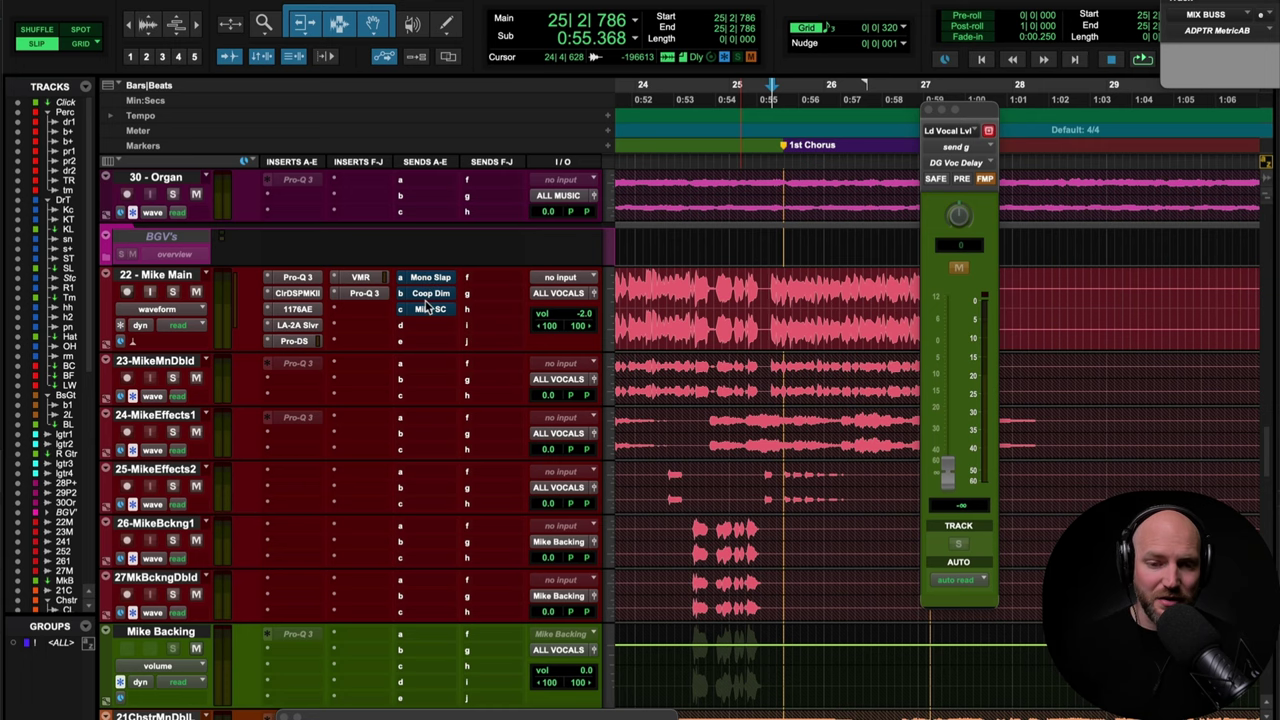
pyautogui.scroll(-1, 380, 335)
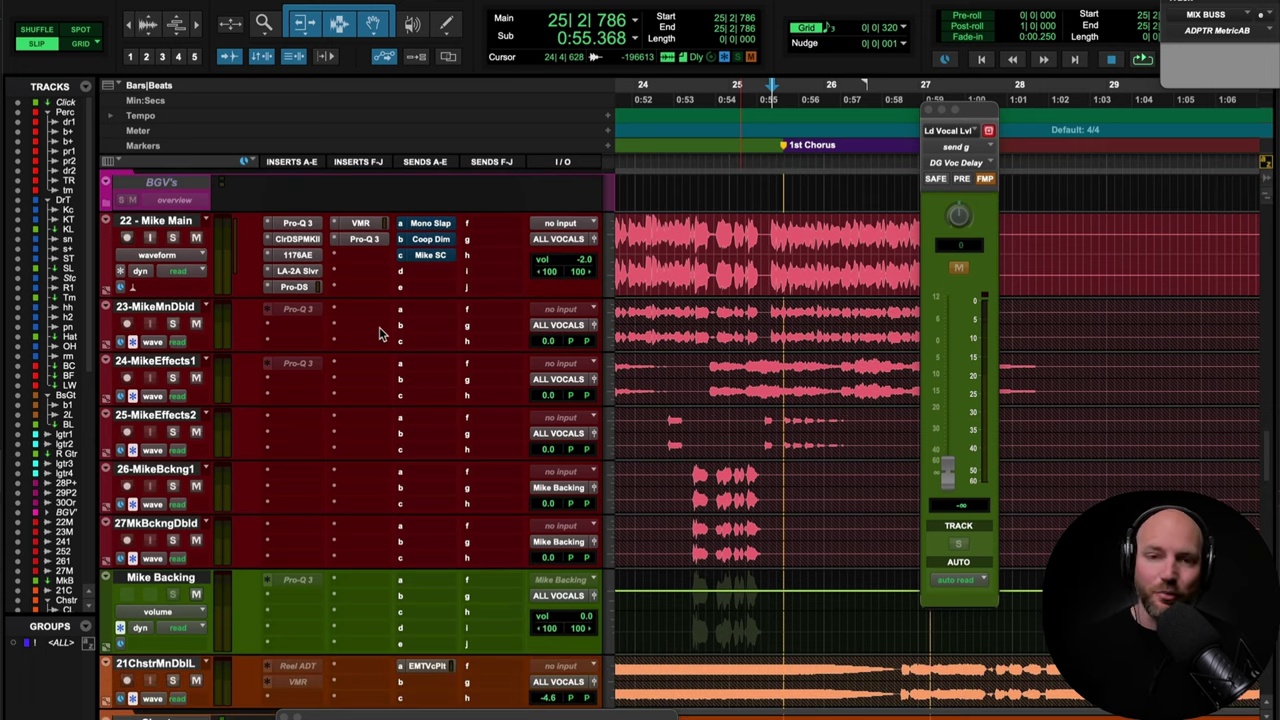